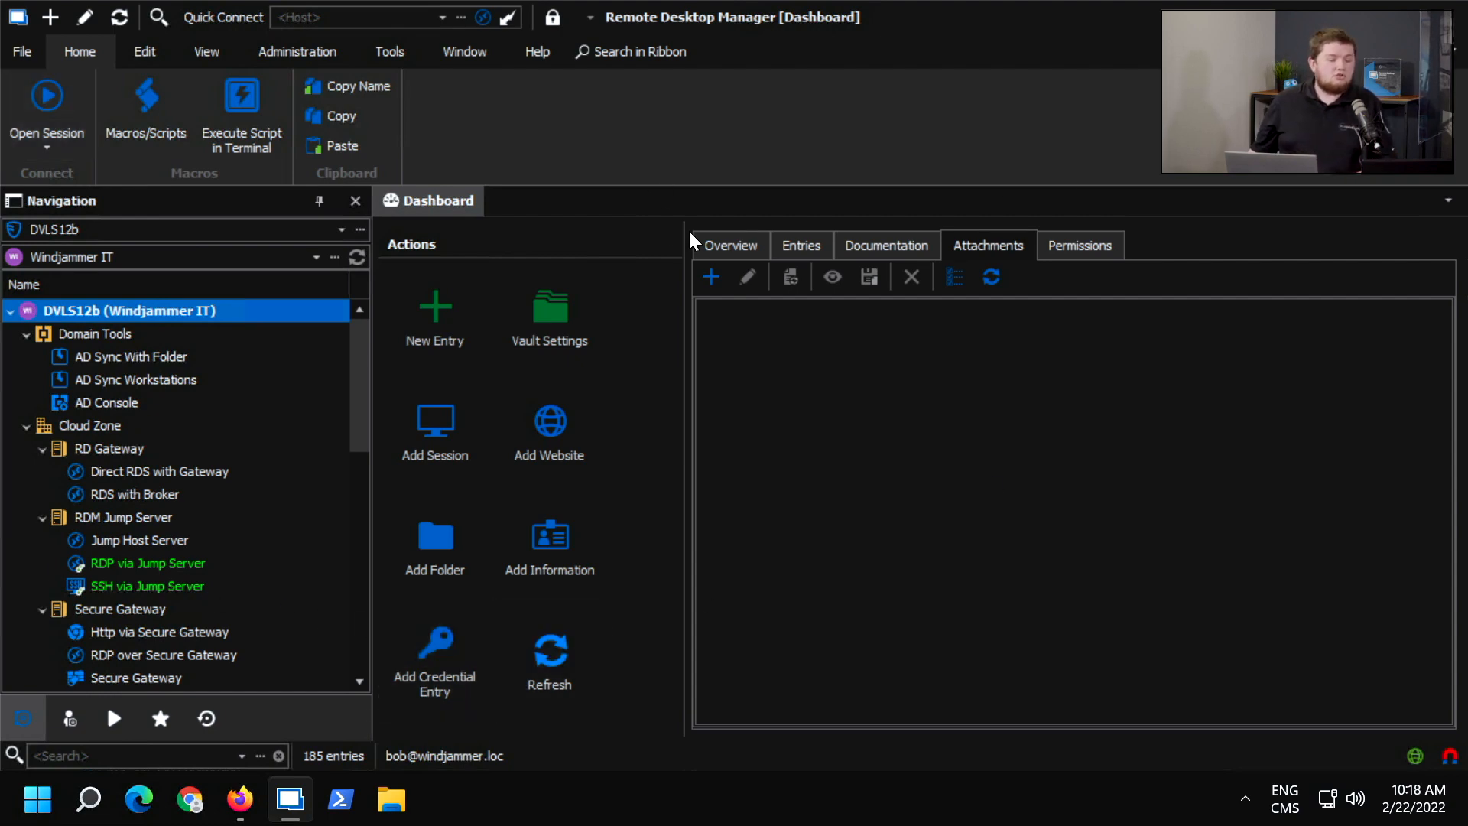
Open the Jump Host Server session under RDM Jump Server, checking out its privileged account for 10 minutes.
click(730, 245)
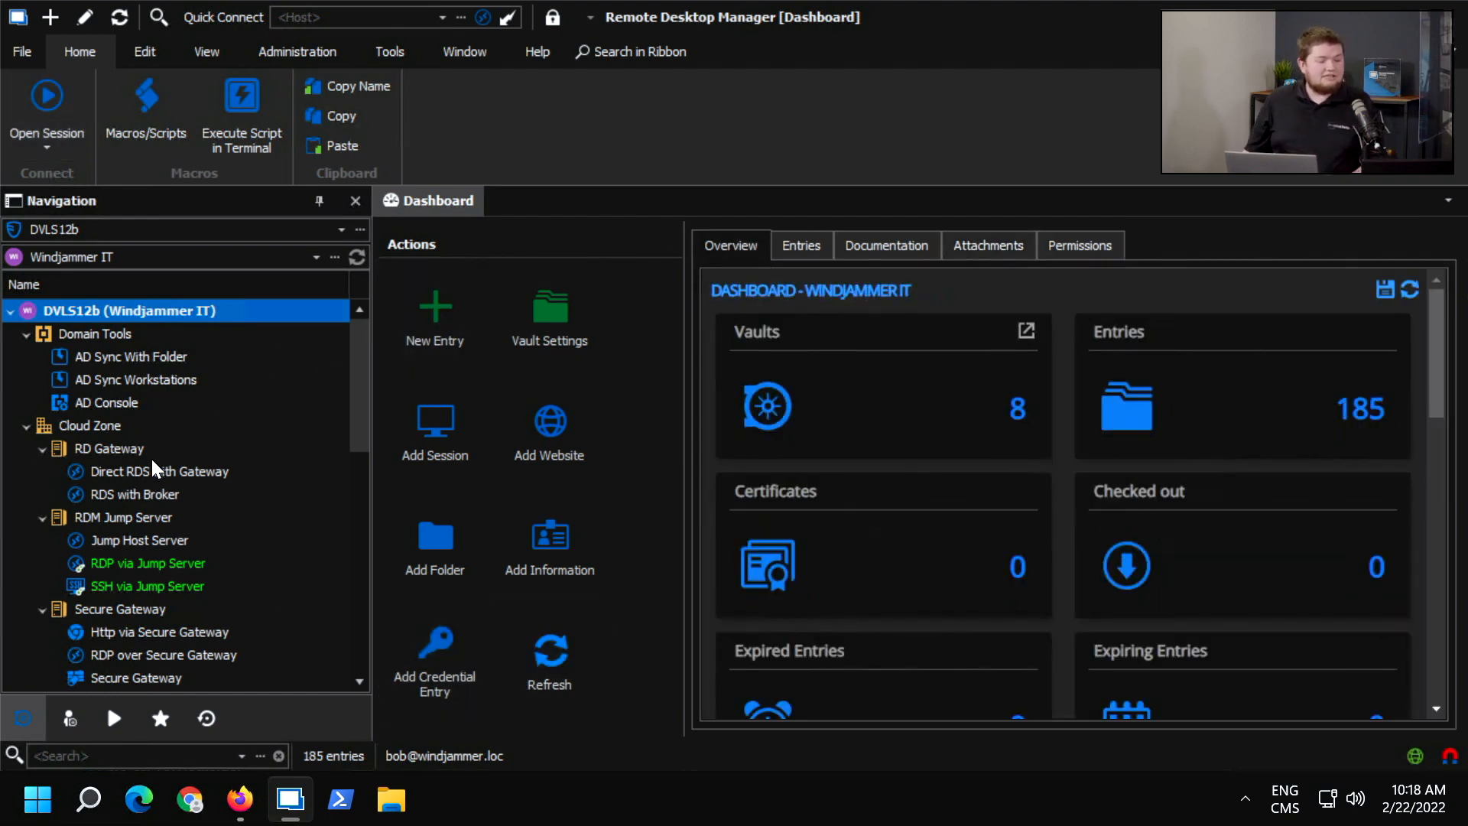
click(171, 539)
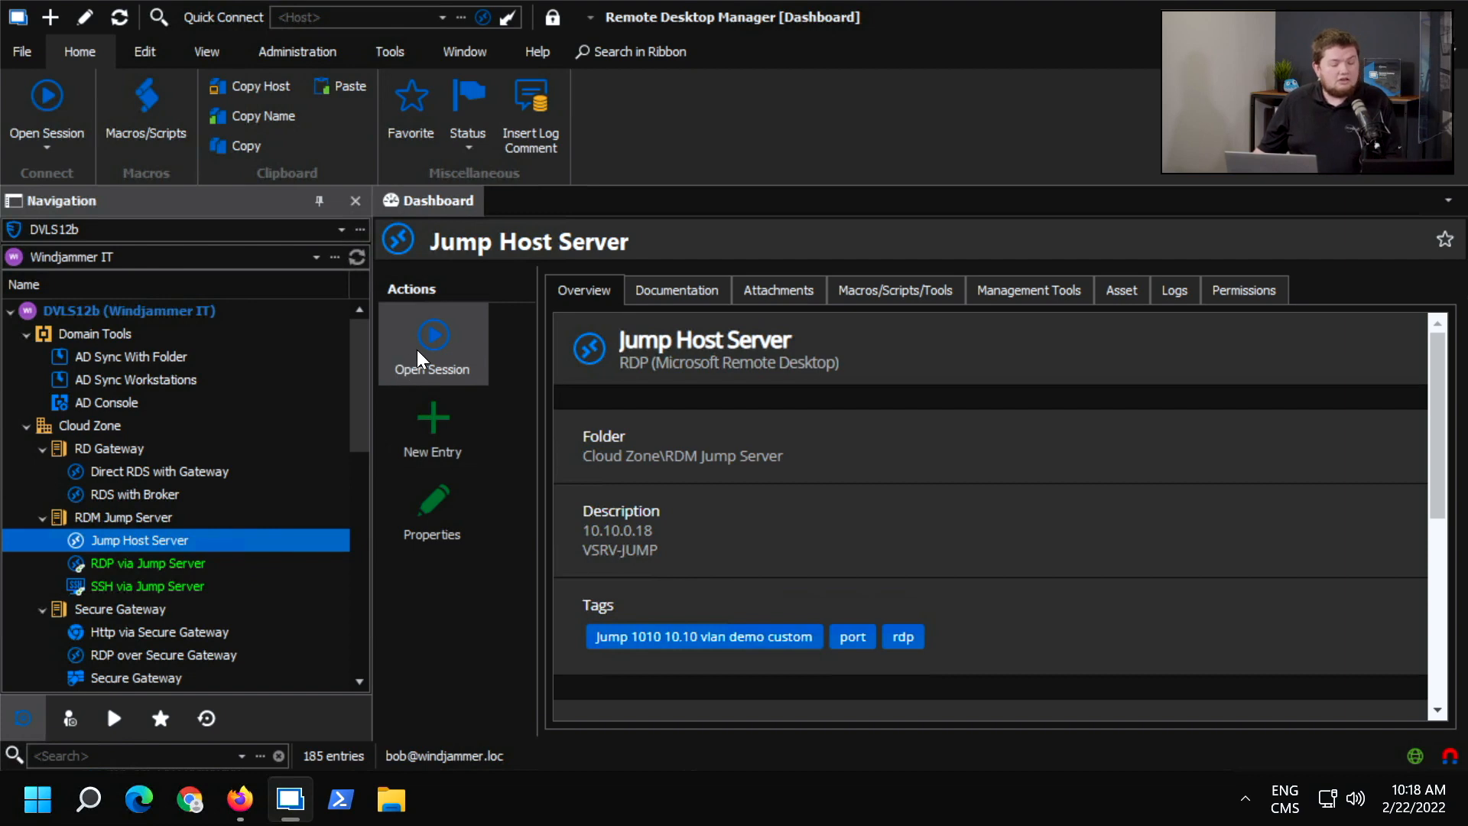
click(432, 341)
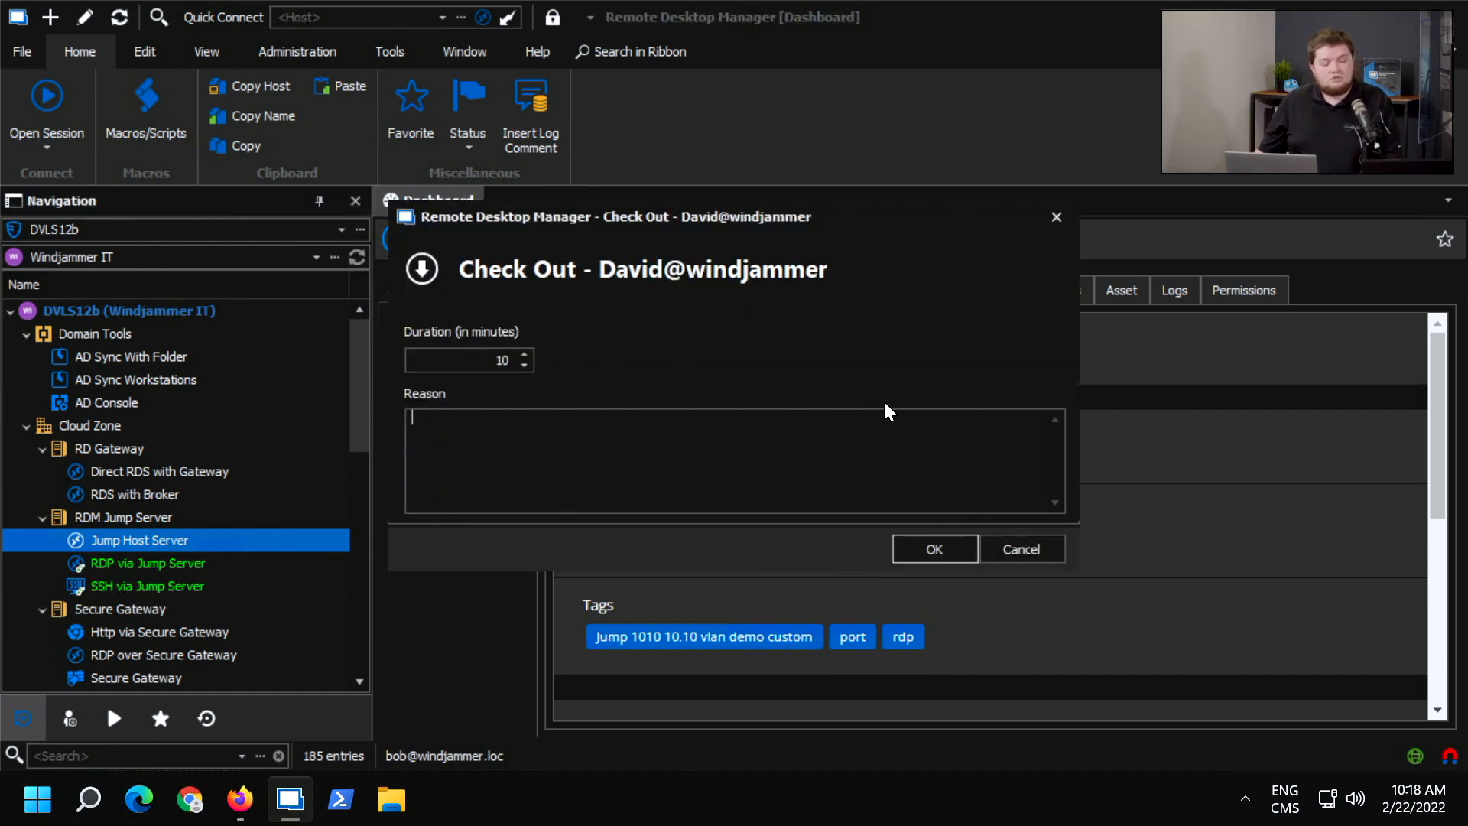
click(923, 544)
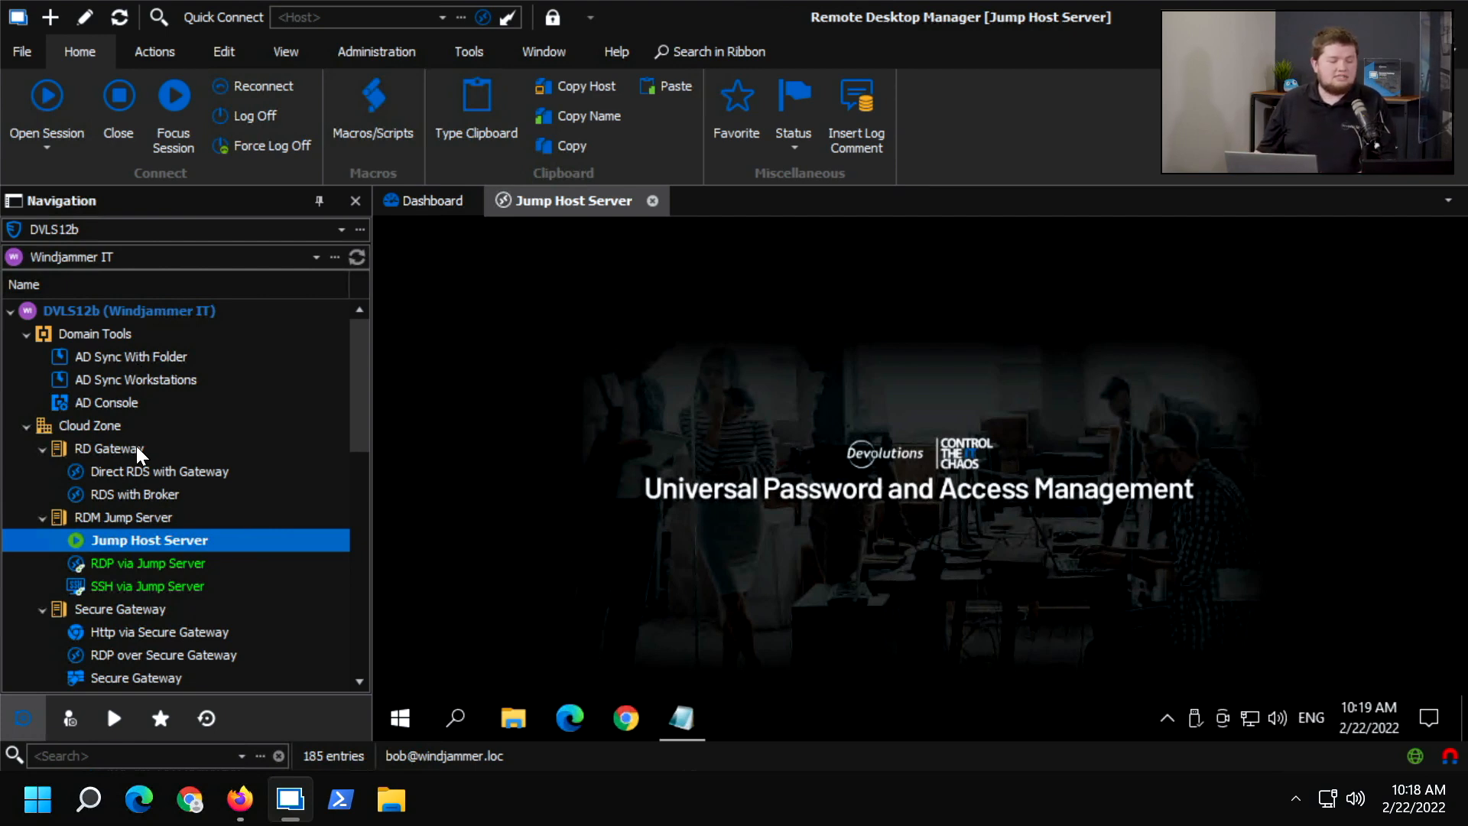
Open the SSH via SSH Tunnel session with a 10-minute account checkout, skip the VPN wait, and close the session.
scroll(138, 451, down, 3)
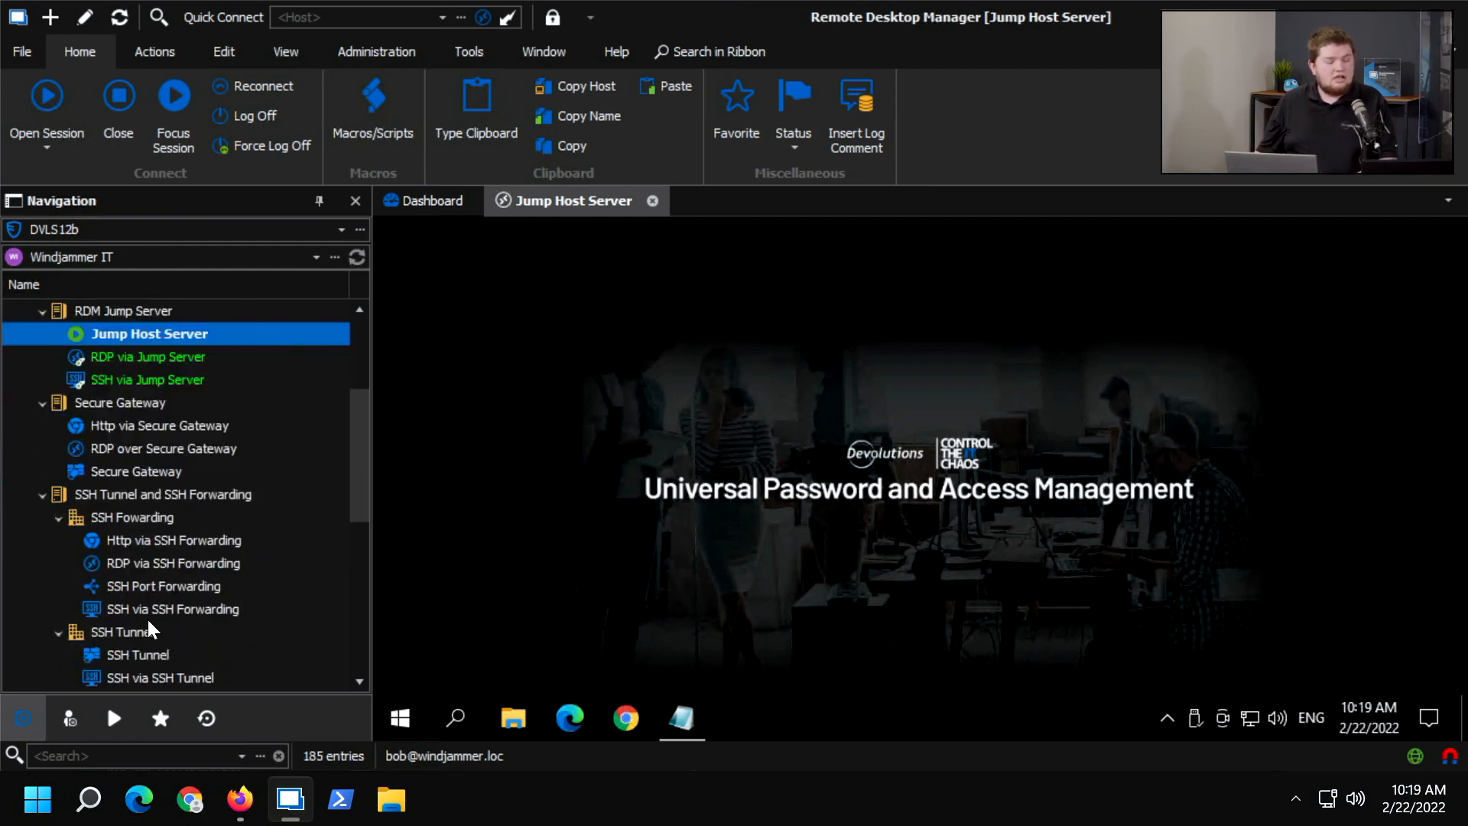
scroll(148, 621, down, 1)
click(153, 604)
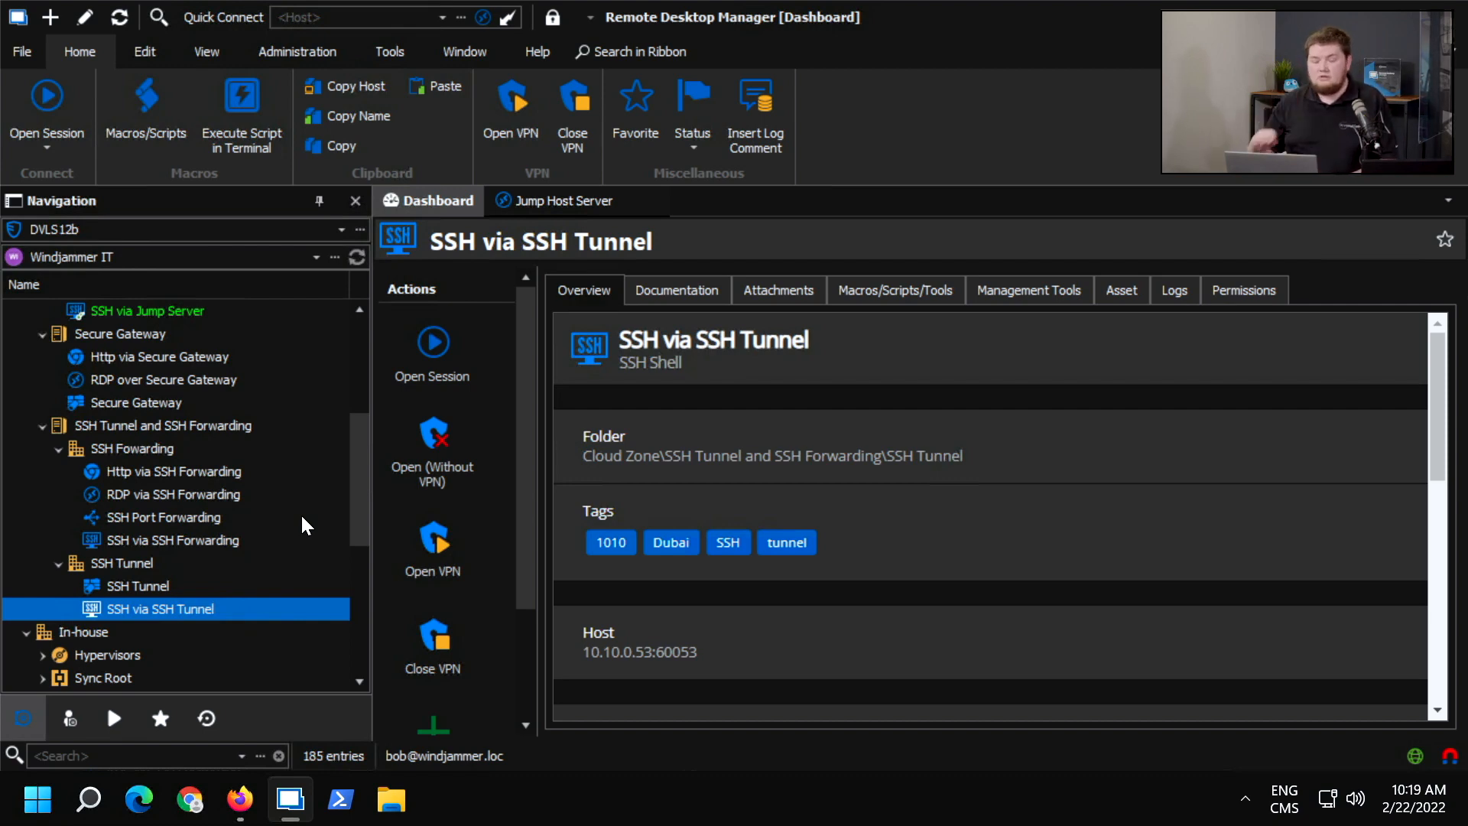
click(430, 374)
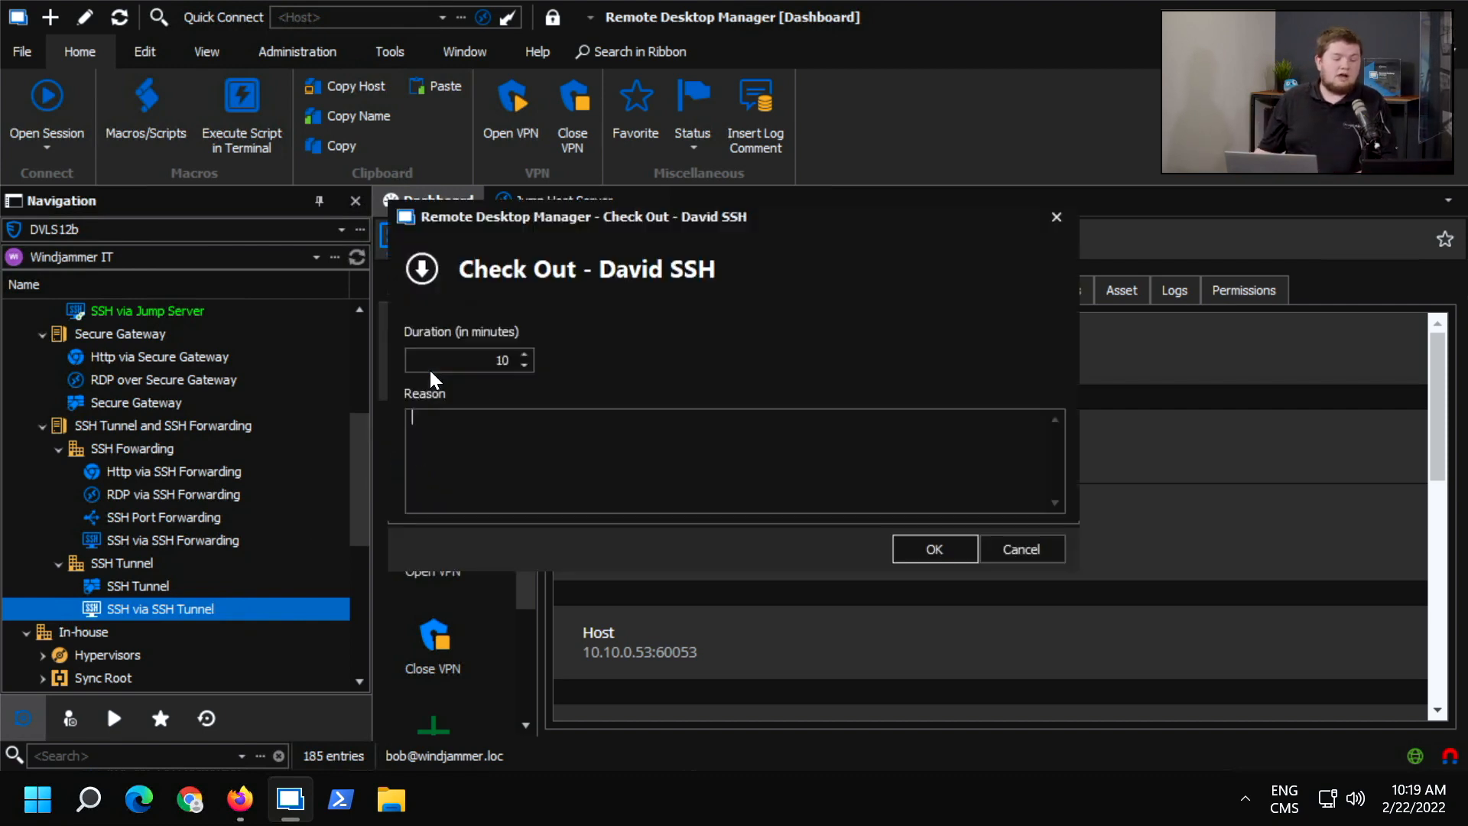
click(896, 539)
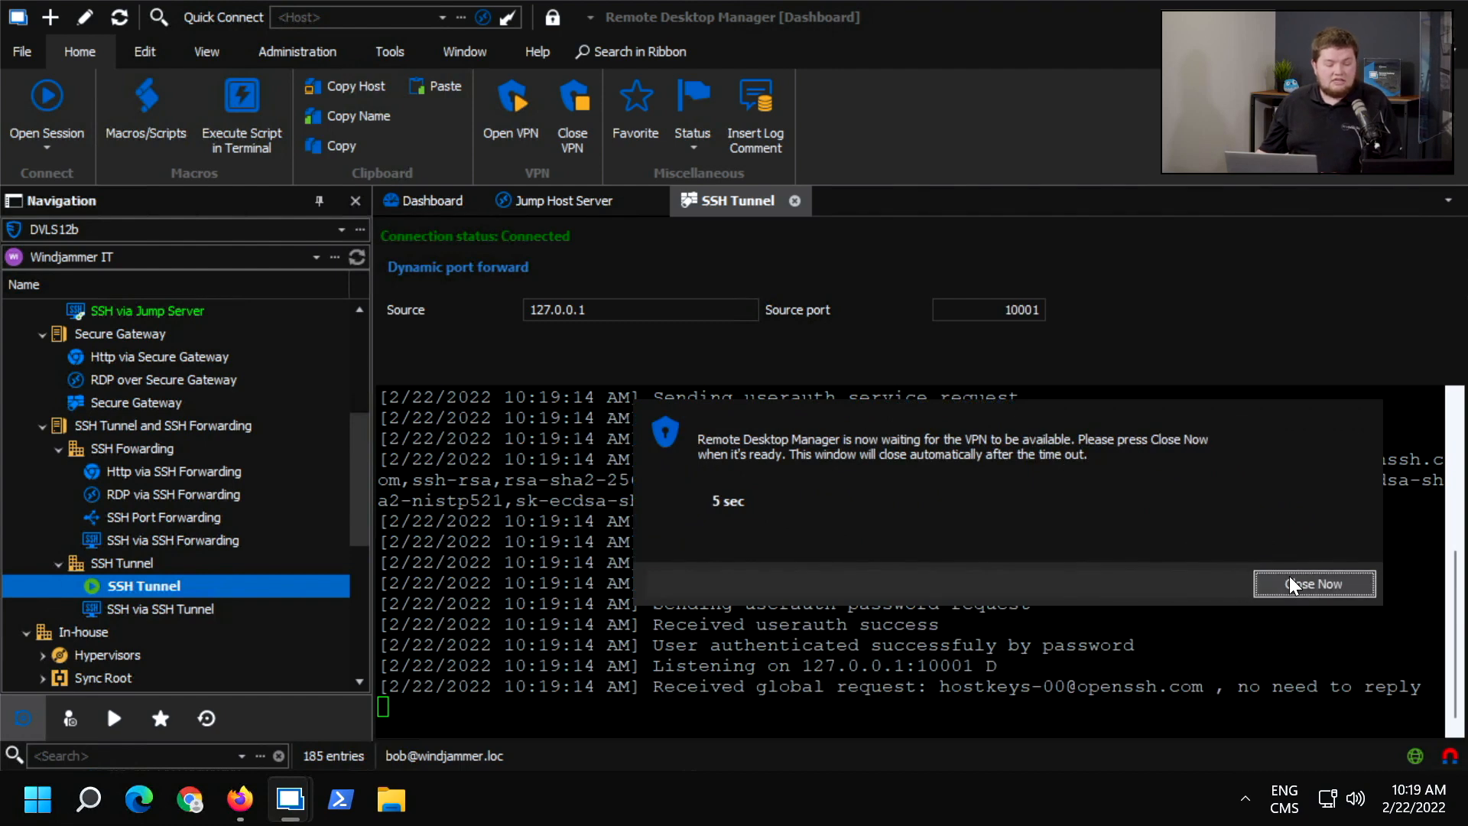
click(1289, 576)
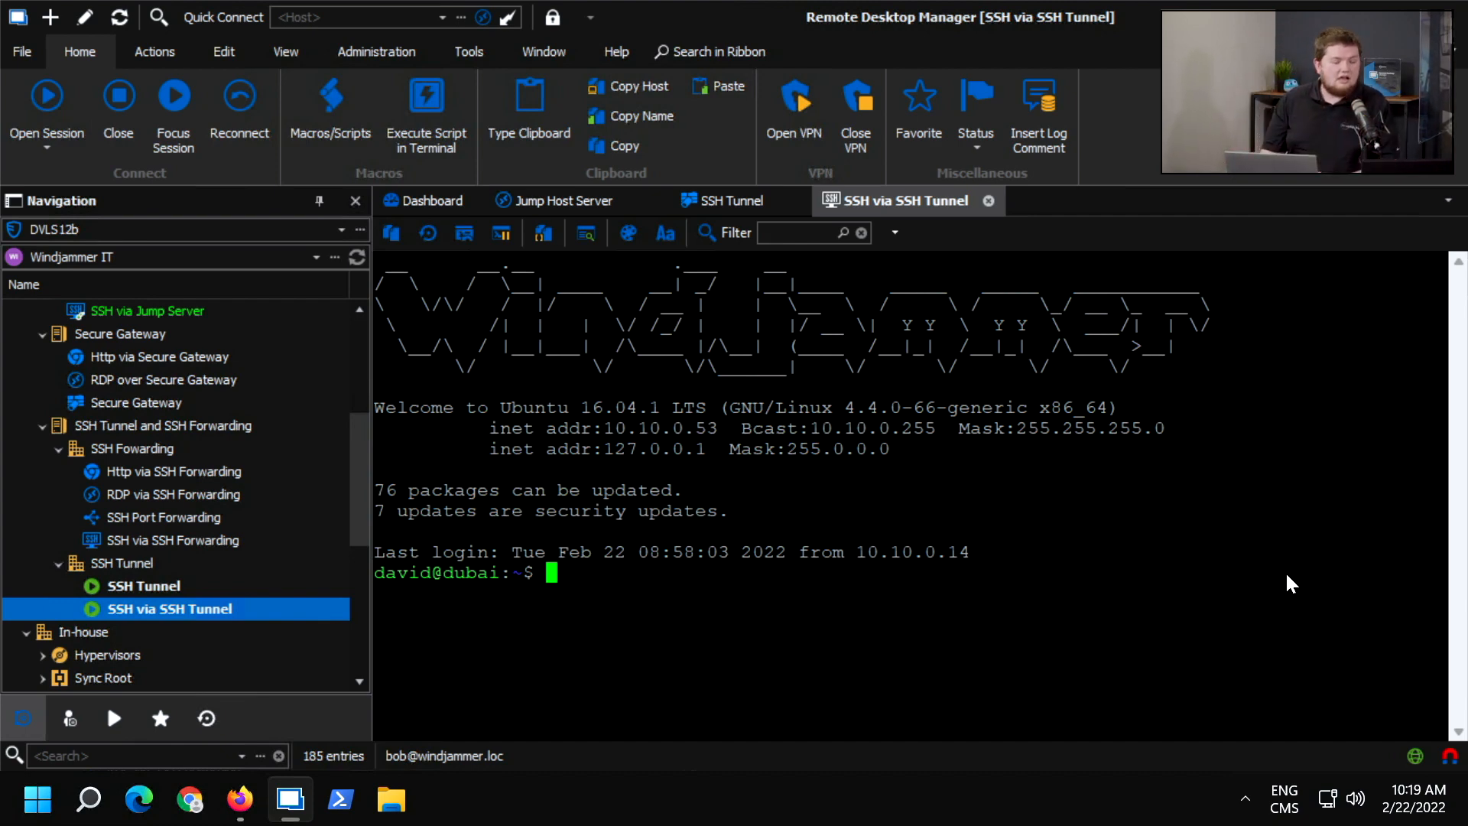
click(987, 202)
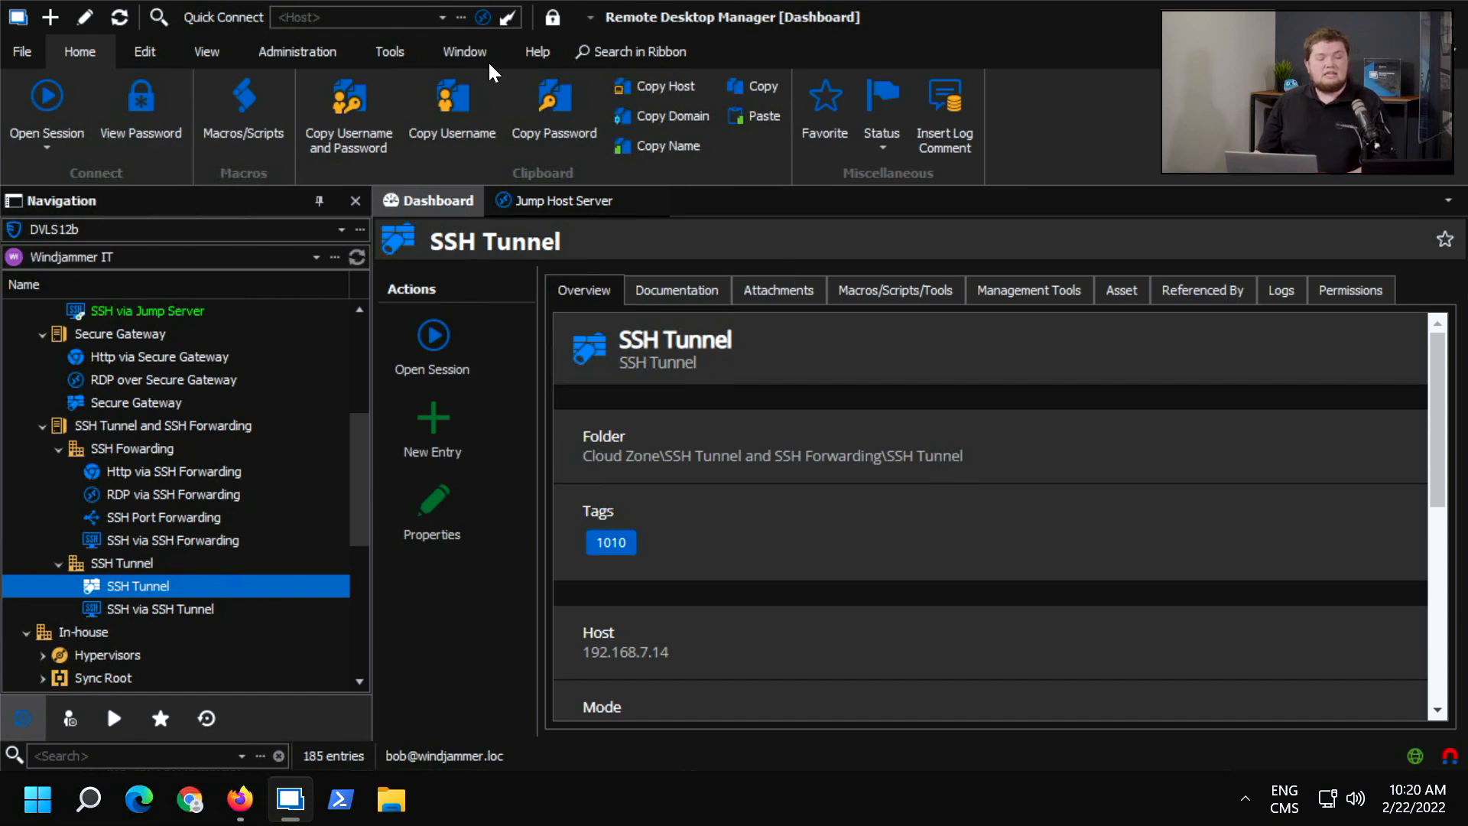
Search the ribbon commands for "copy" and dismiss the search.
click(616, 53)
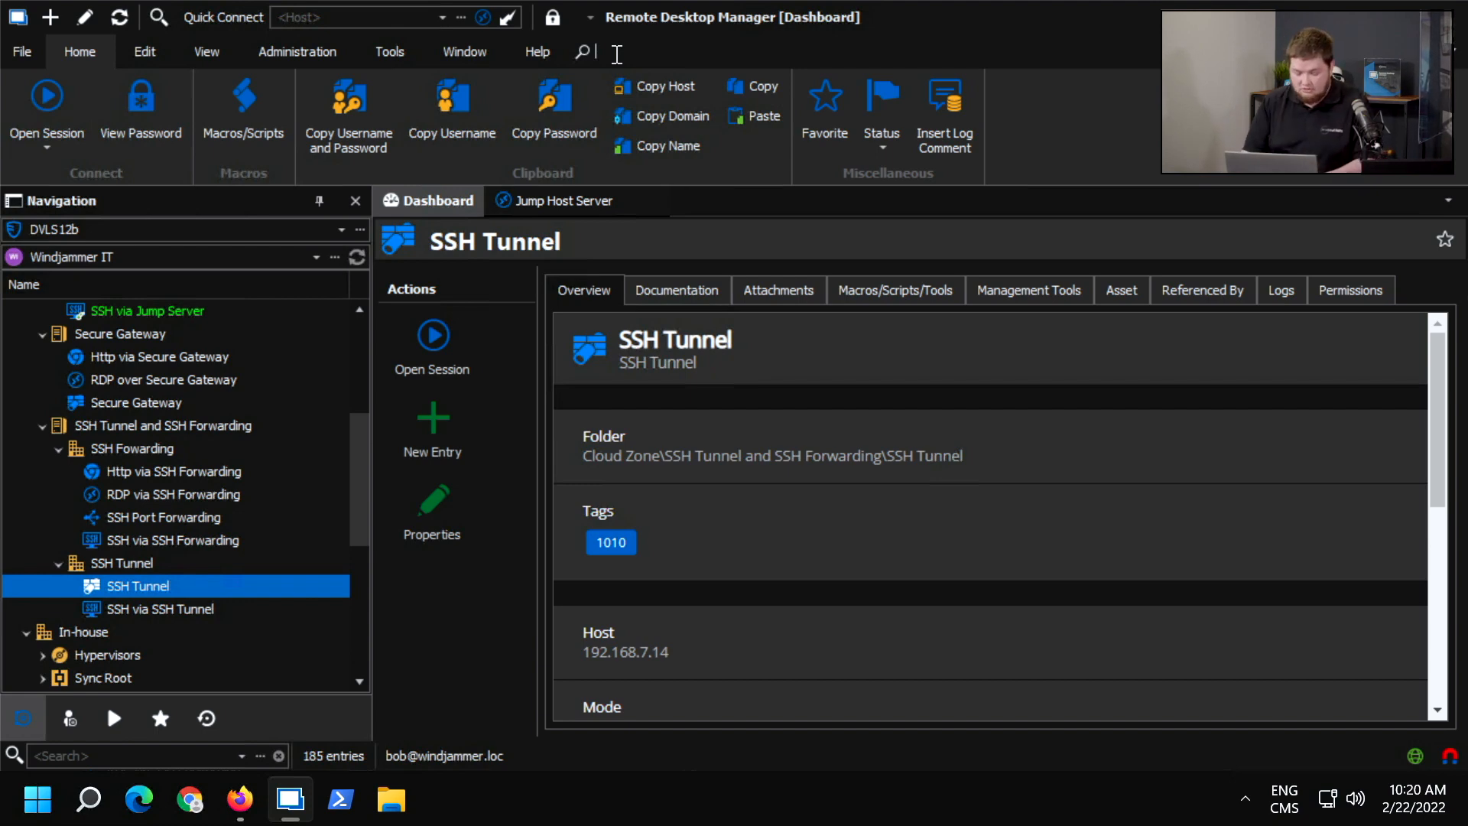
text(copy)
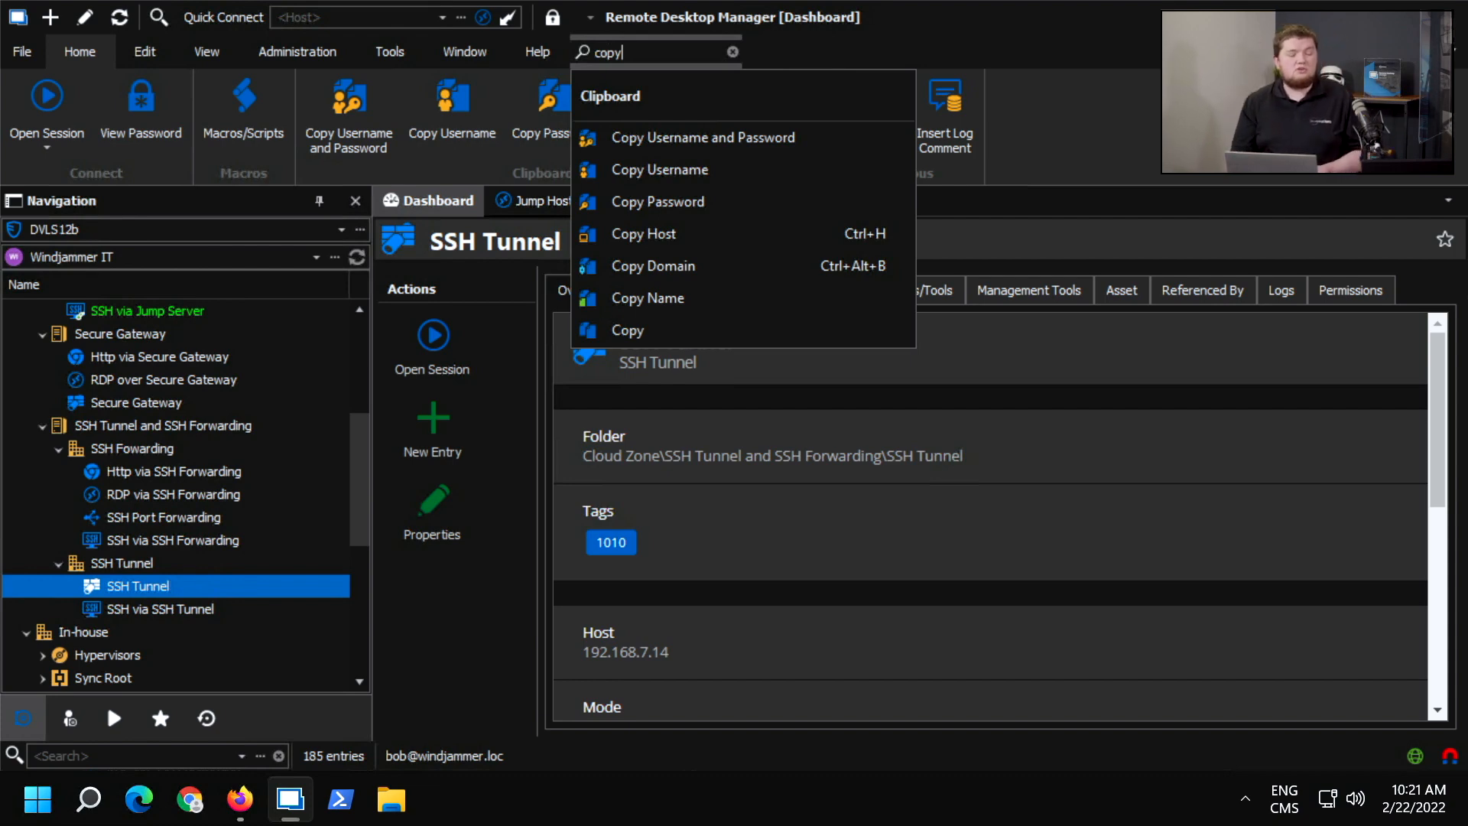
key(Escape)
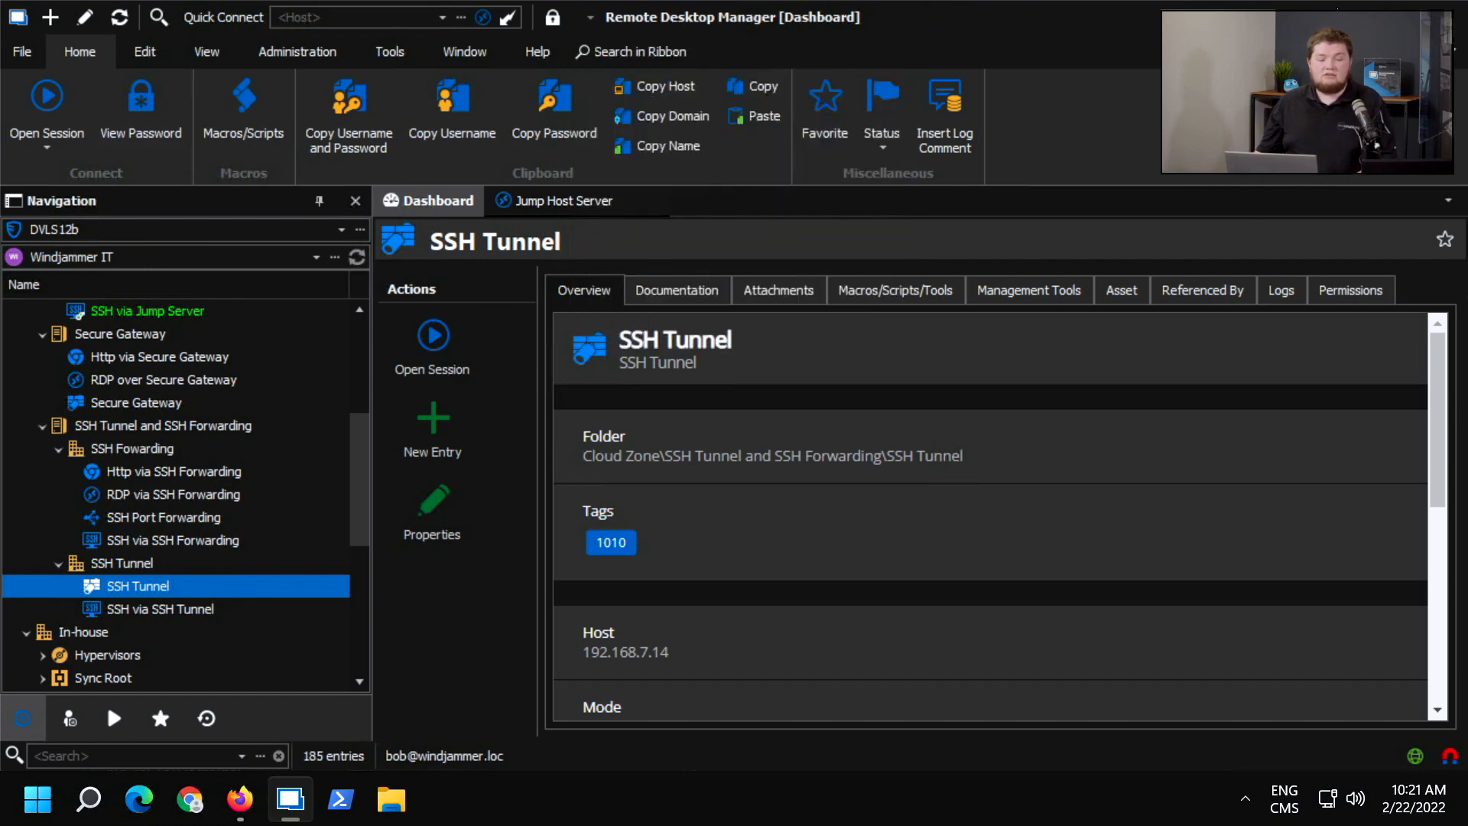
Examine the ribbon layout and display options without changing them.
mouse_move(1393, 16)
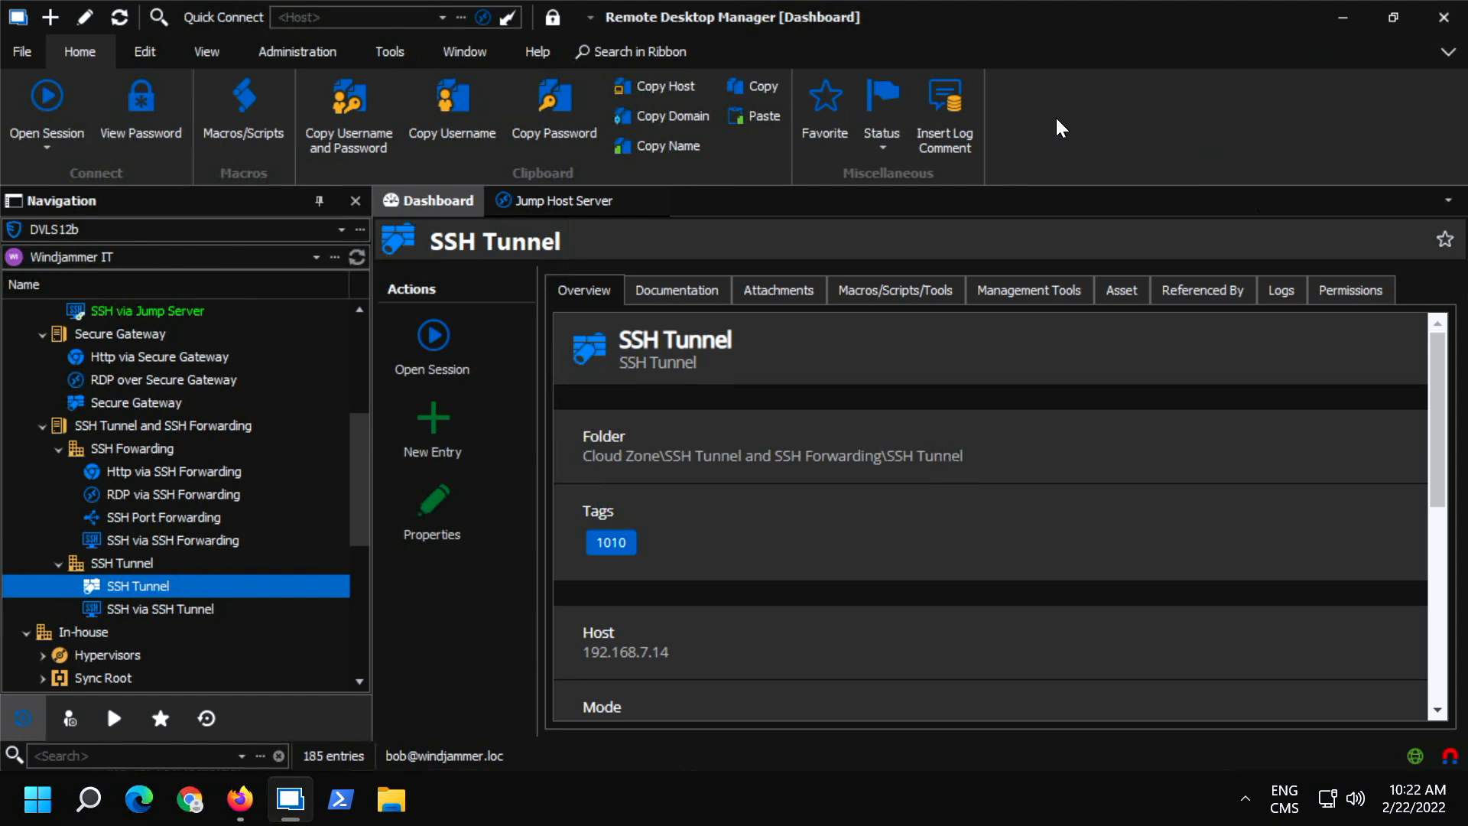
click(1450, 53)
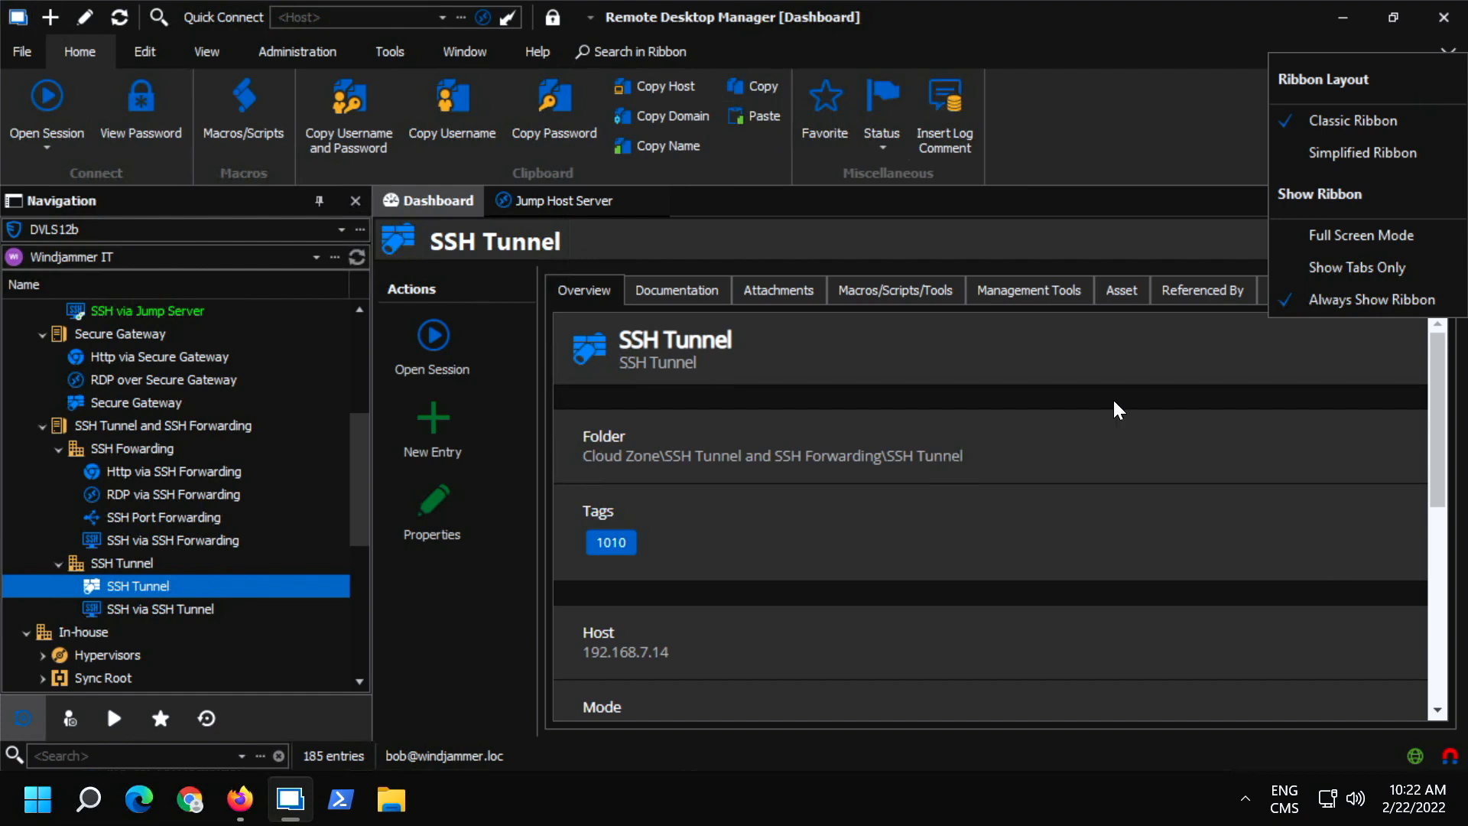
click(1219, 246)
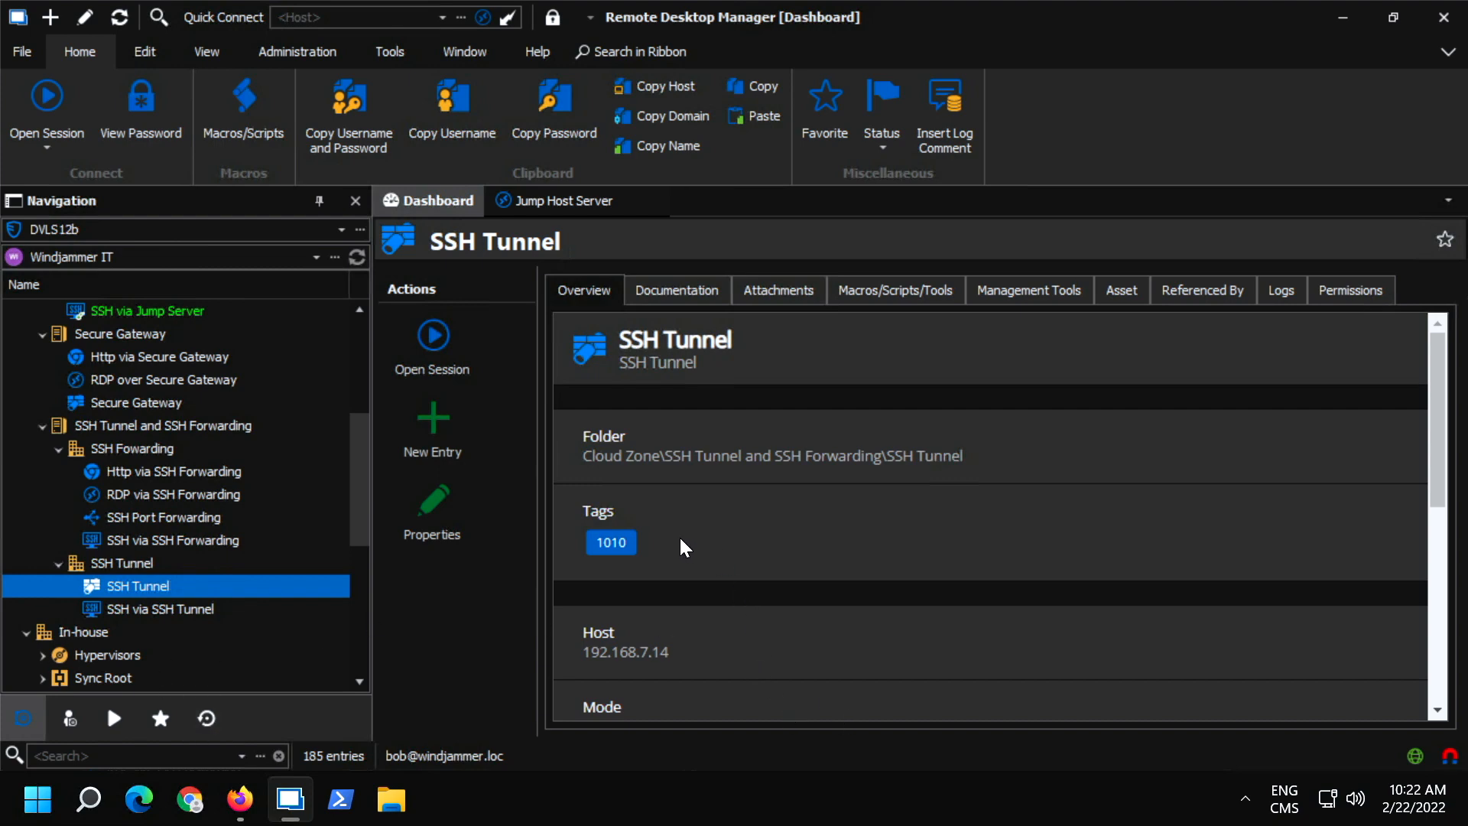
Browse the credential types available for a new entry, including Hudu and Psono, without creating one.
click(456, 425)
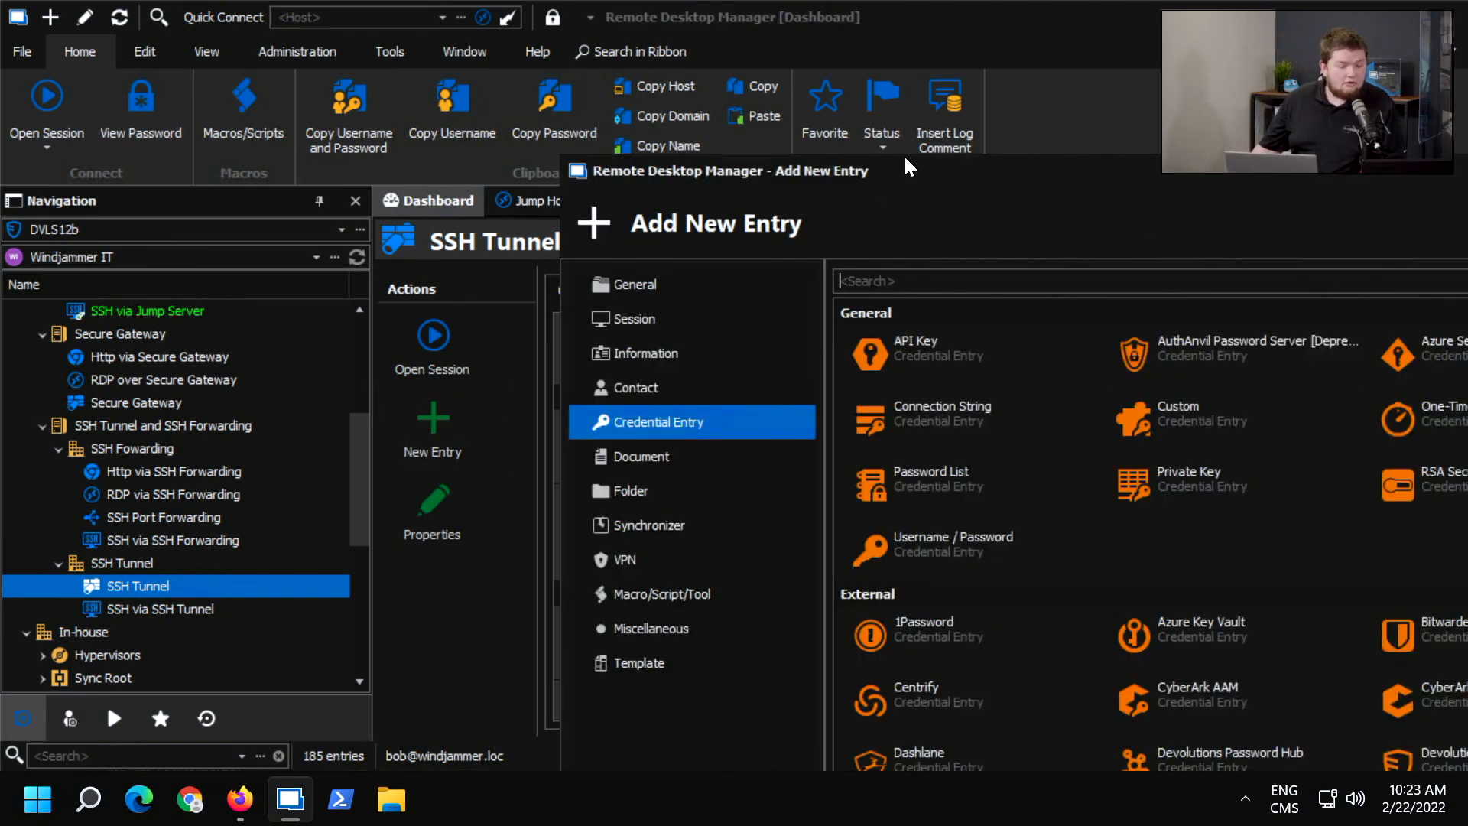
drag(879, 174, 399, 5)
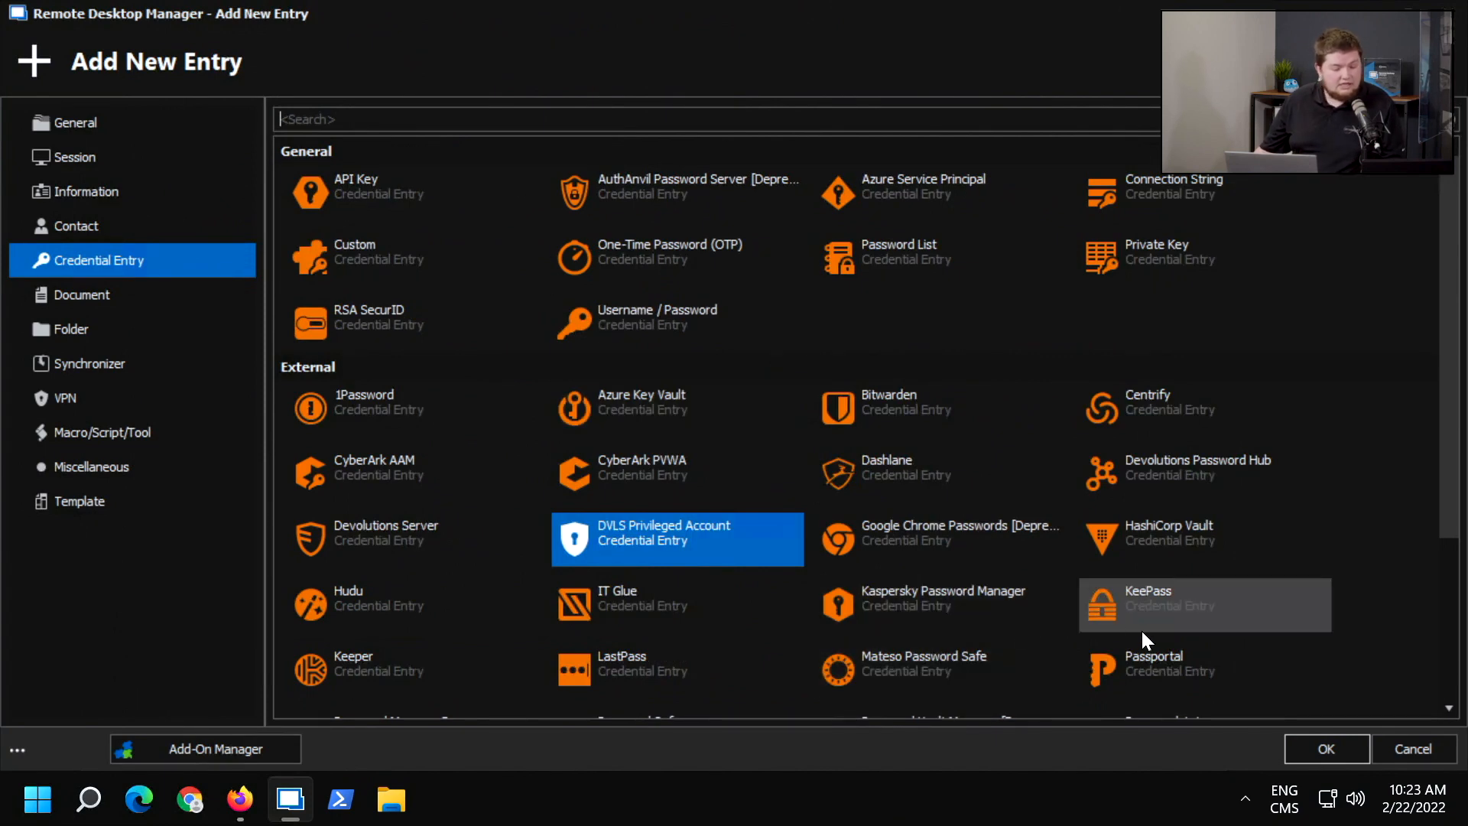
scroll(979, 552, down, 3)
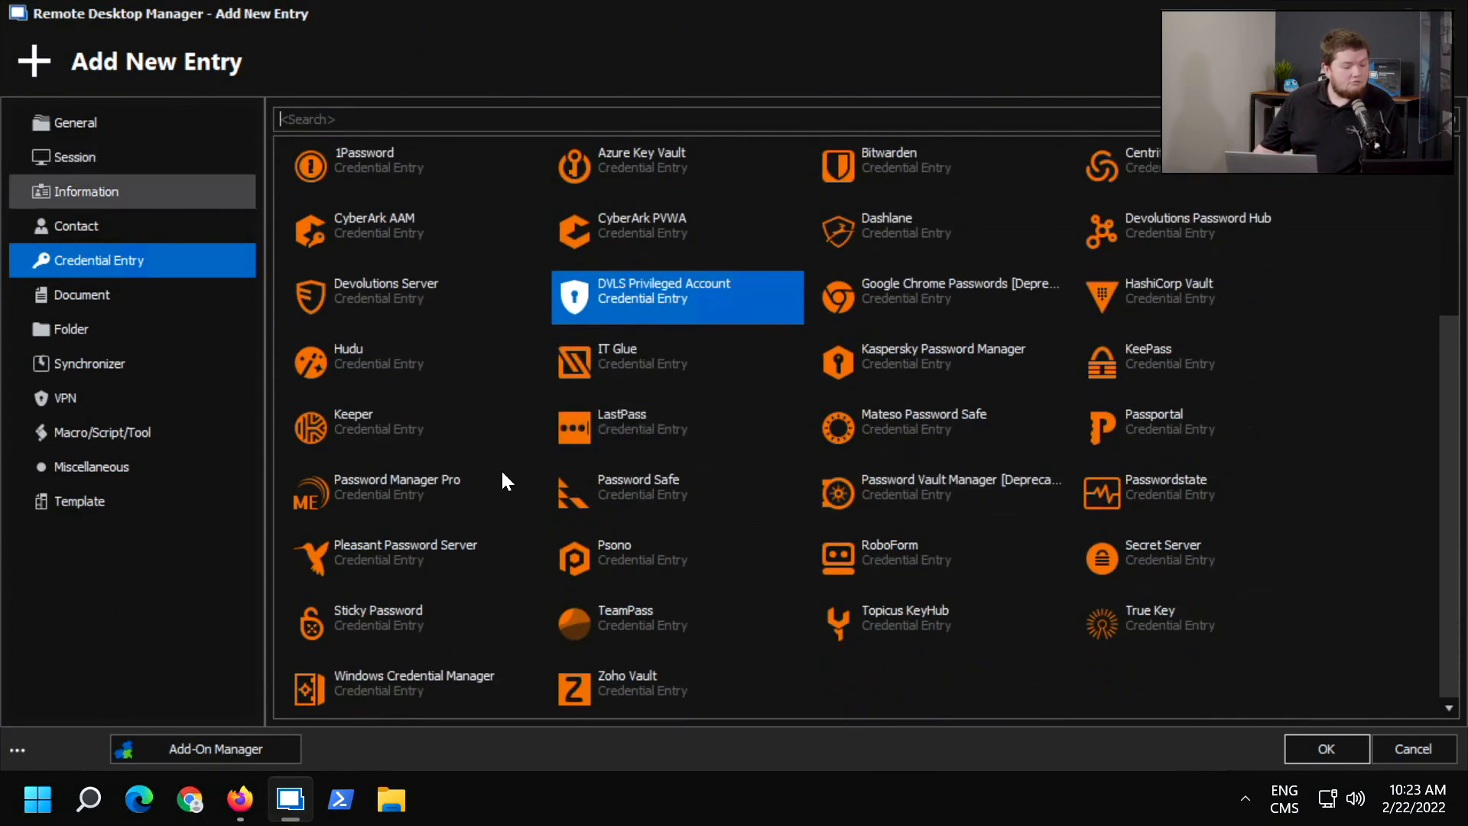
click(382, 346)
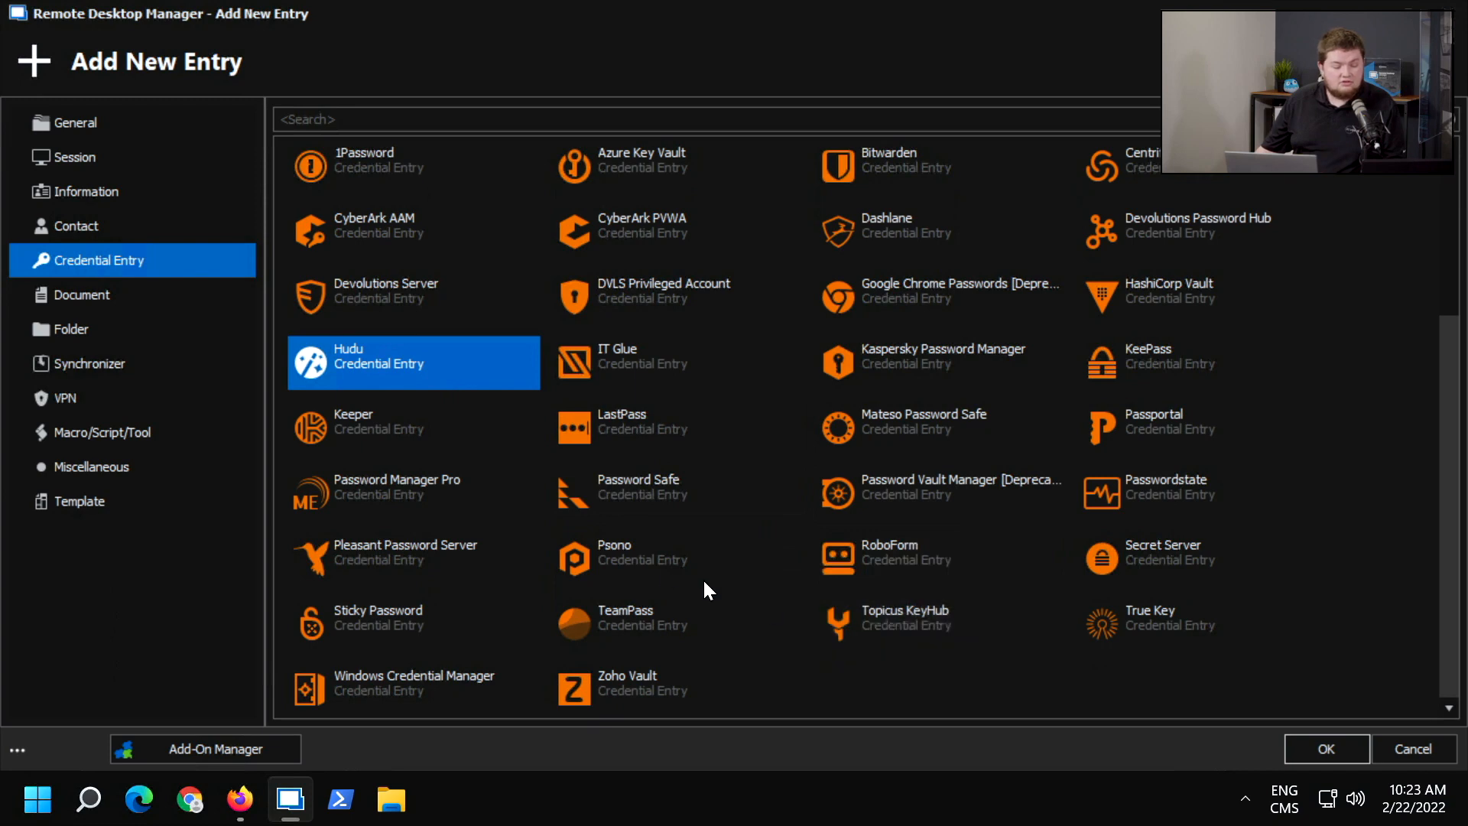
click(631, 539)
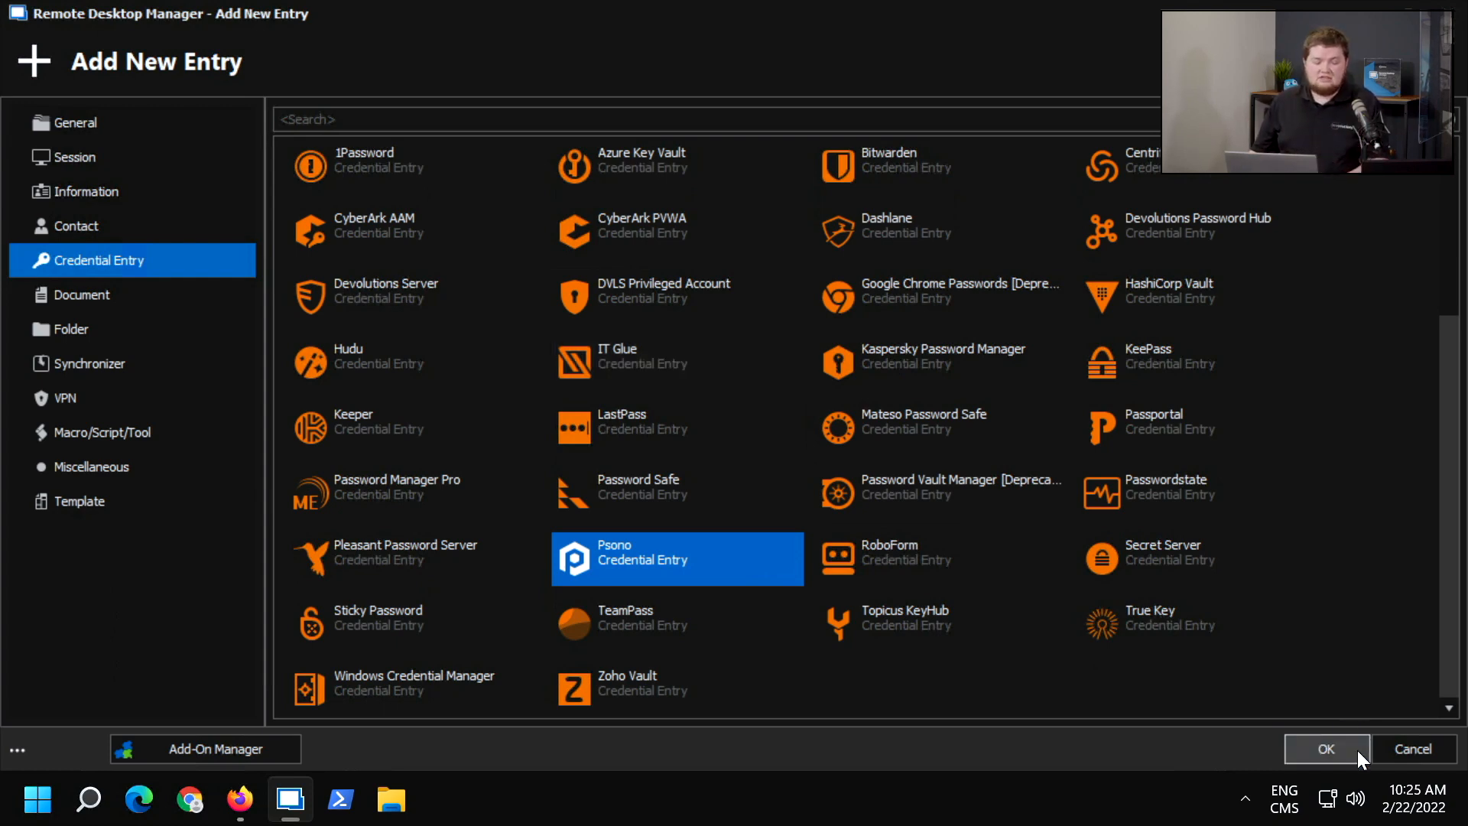
click(1400, 750)
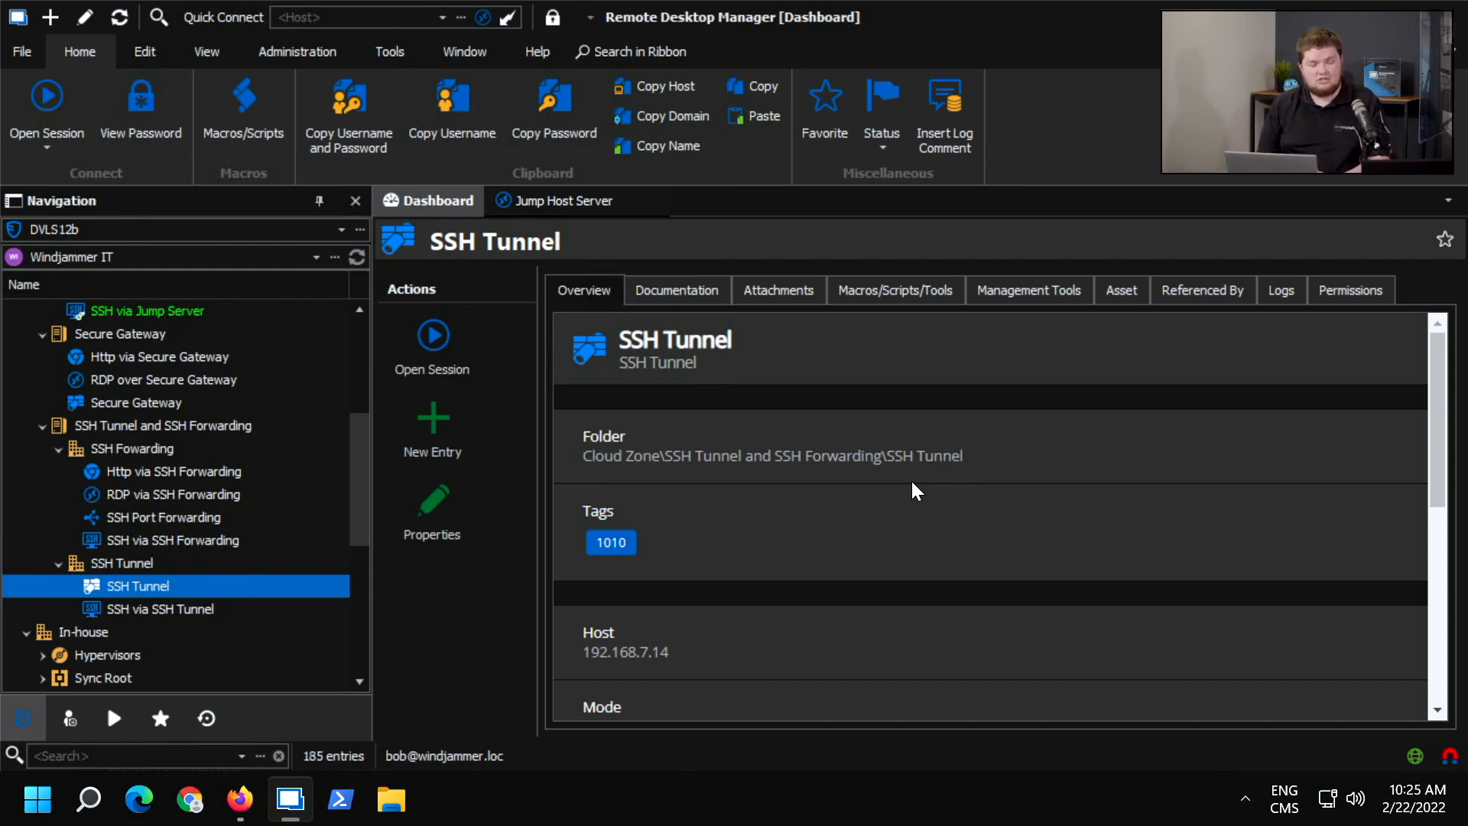
Show the Service Accounts team folder in the PAM Dashboard and select the checked-out domain user account.
click(193, 49)
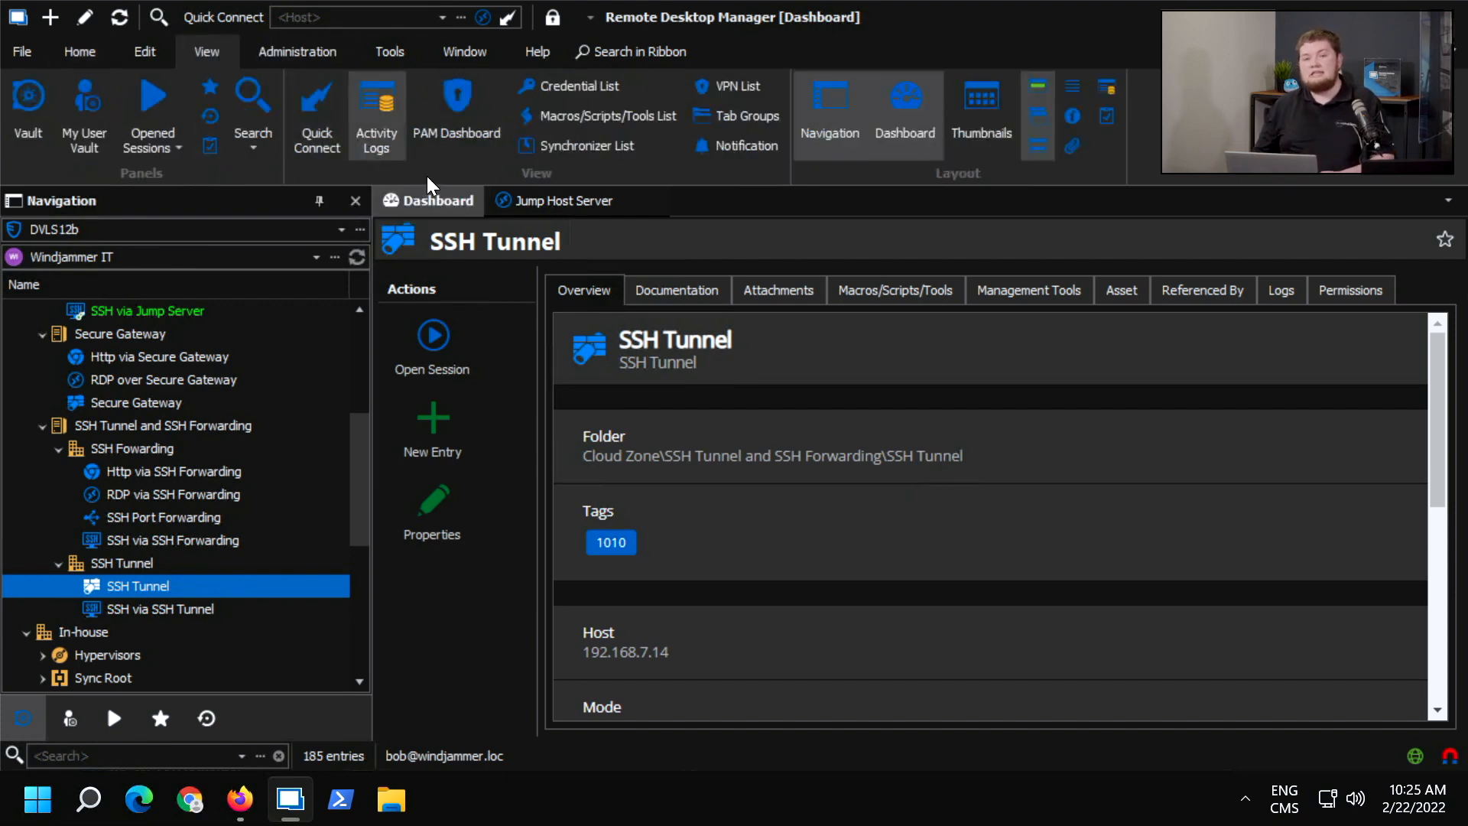
click(461, 123)
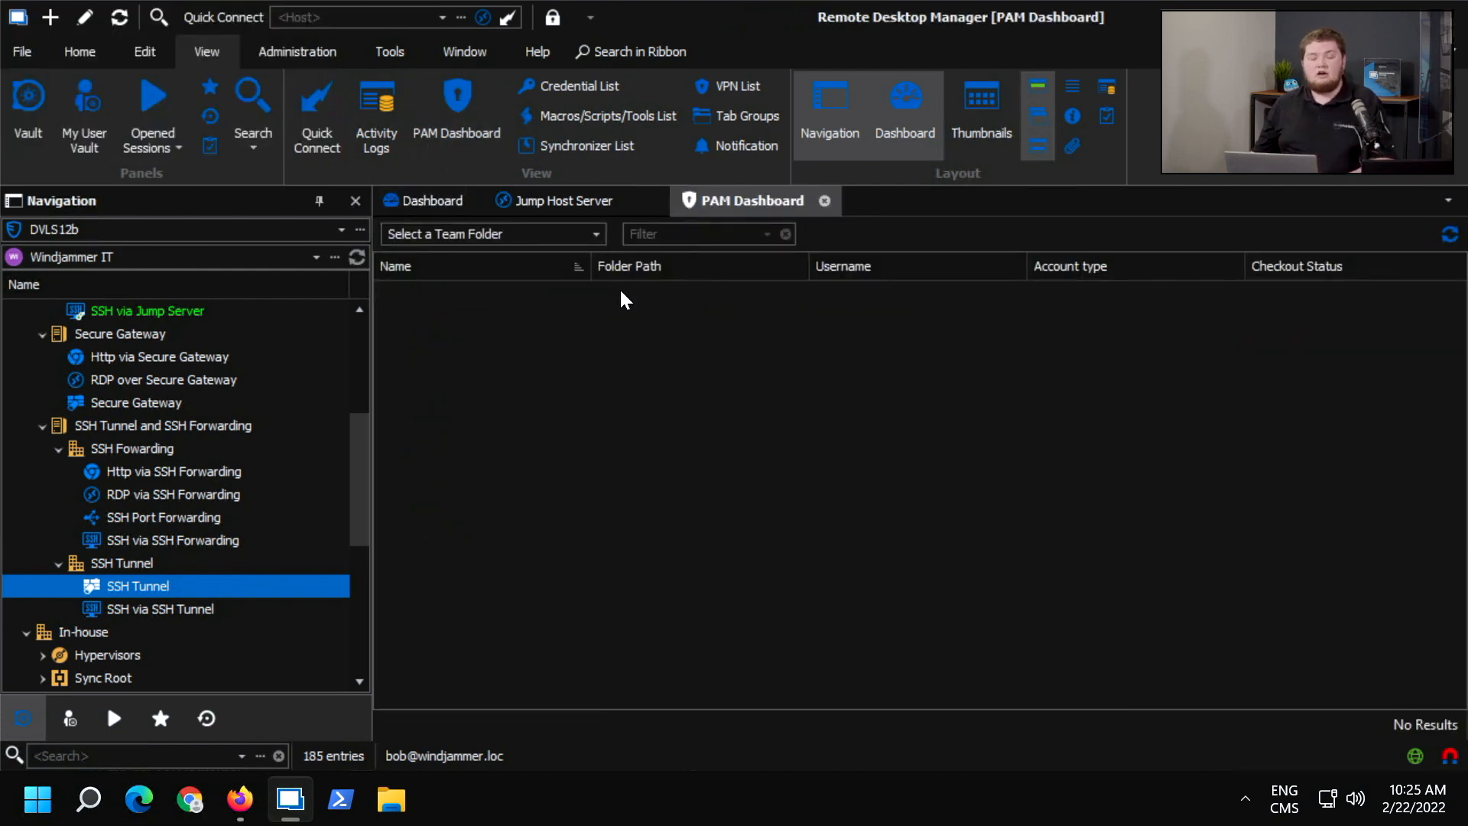
click(506, 233)
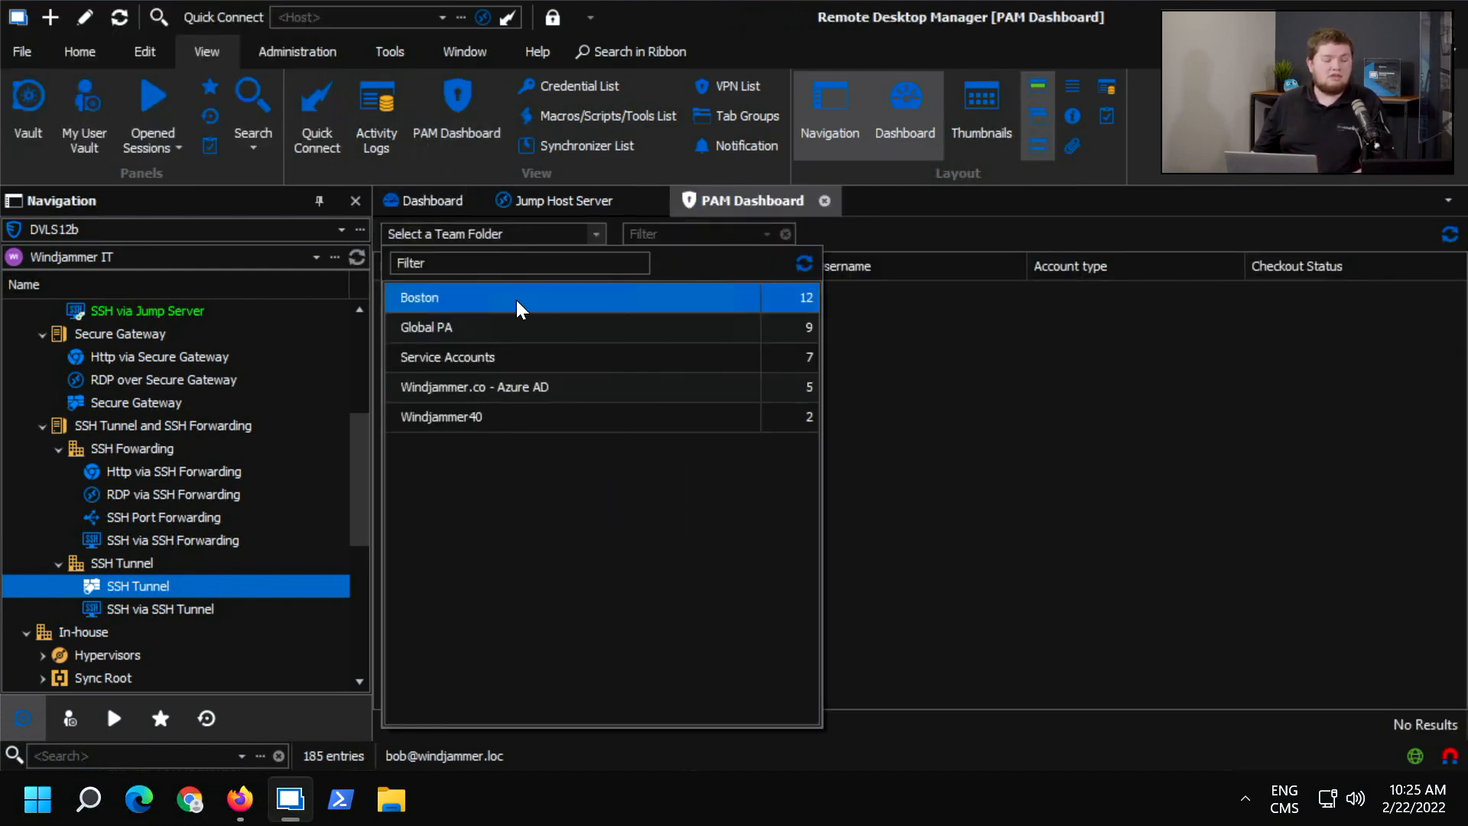
click(458, 355)
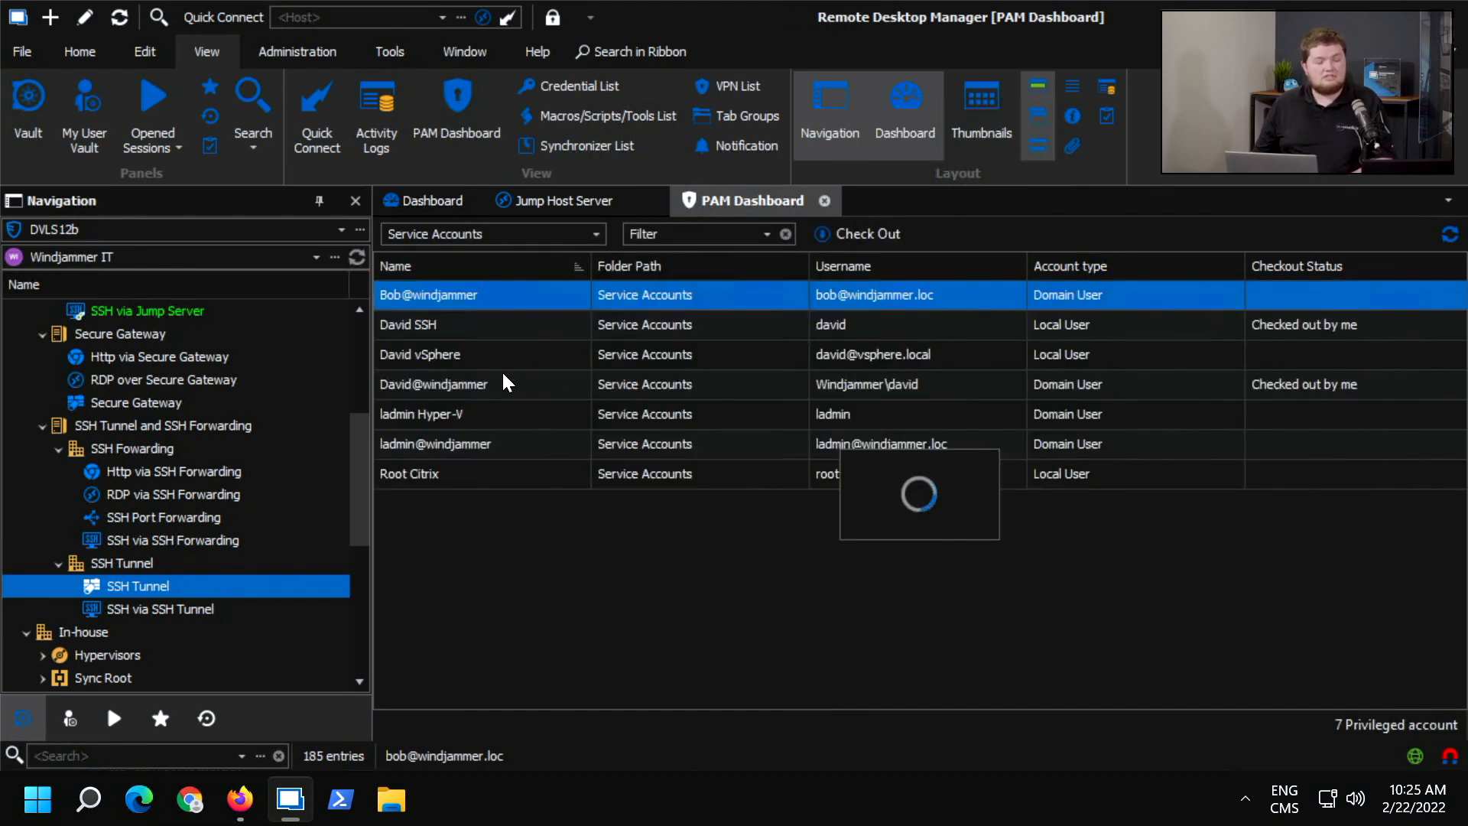
click(592, 396)
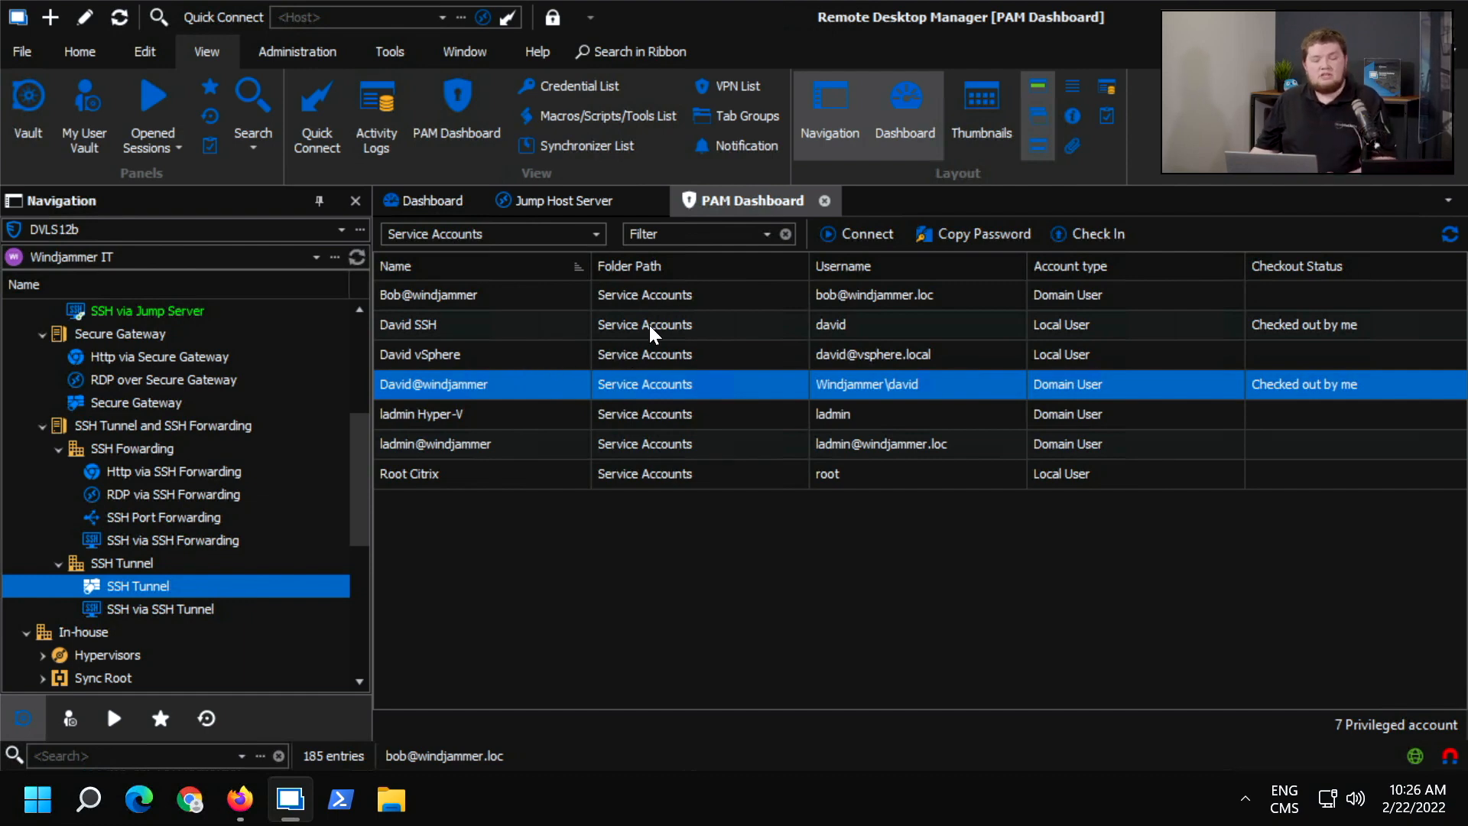
Start a new DVLS PAM Dashboard session entry by searching the entry types for "pam", and discard it.
click(422, 197)
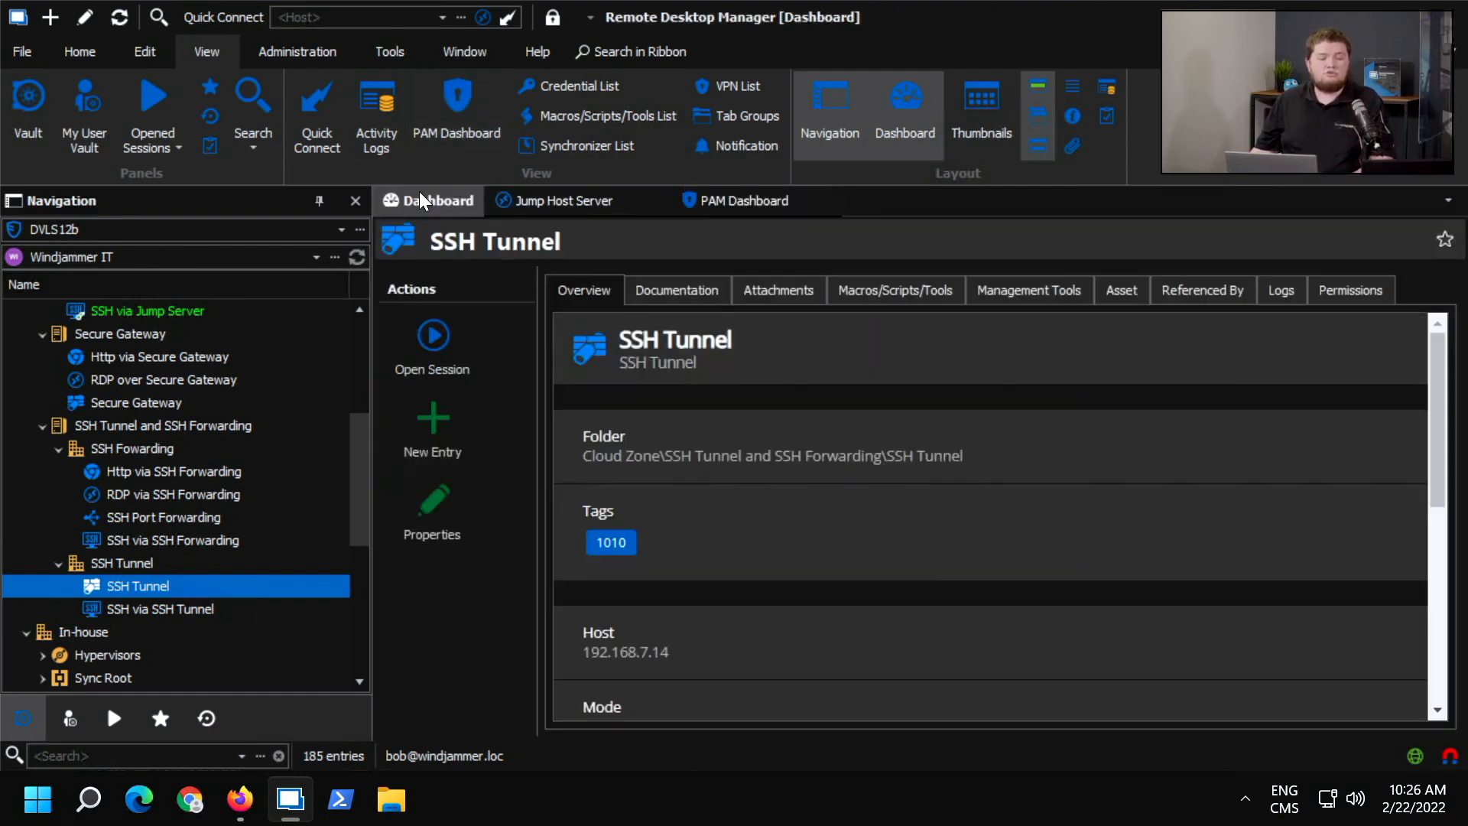
click(454, 424)
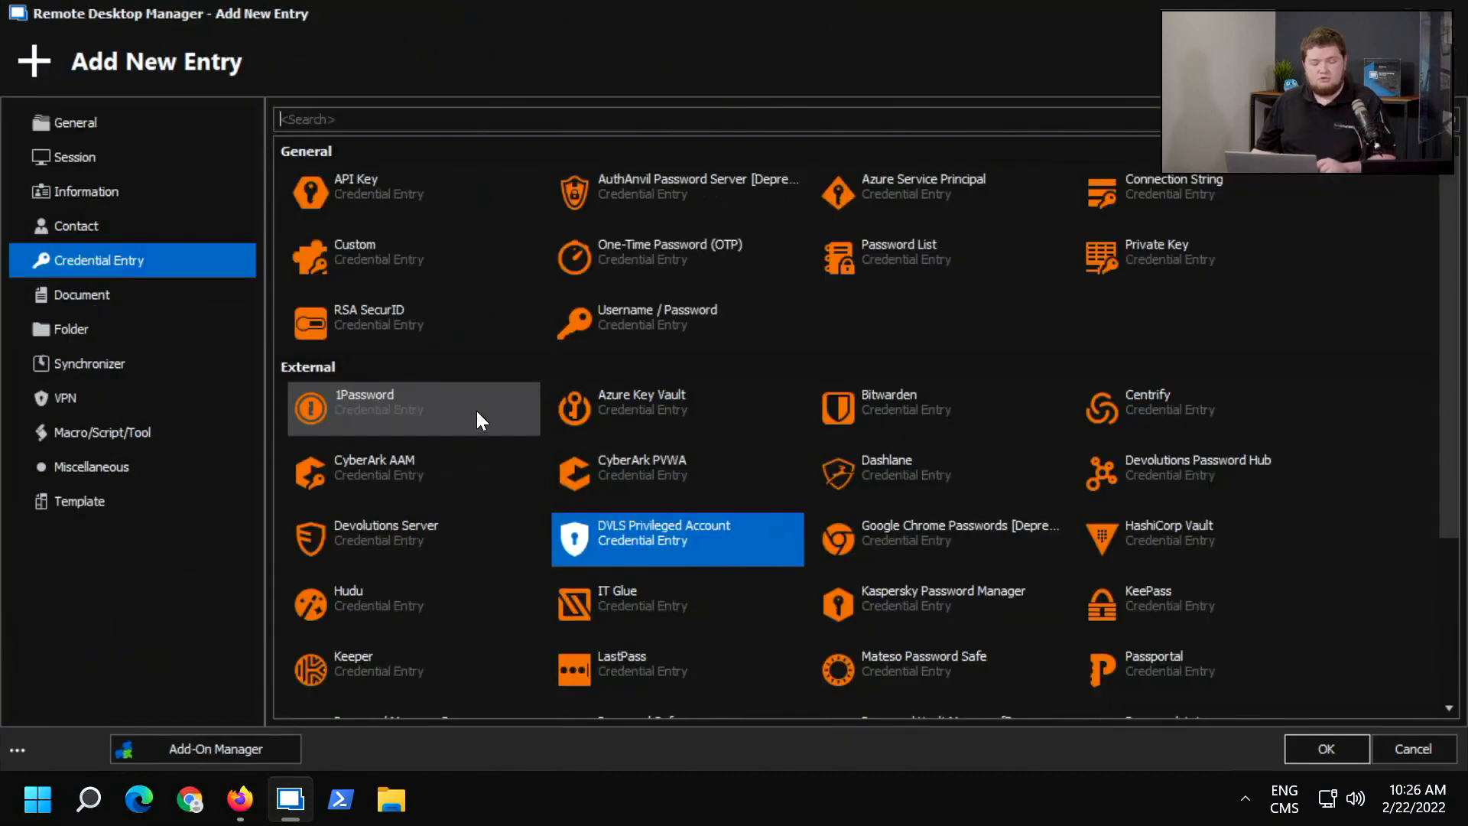
click(99, 125)
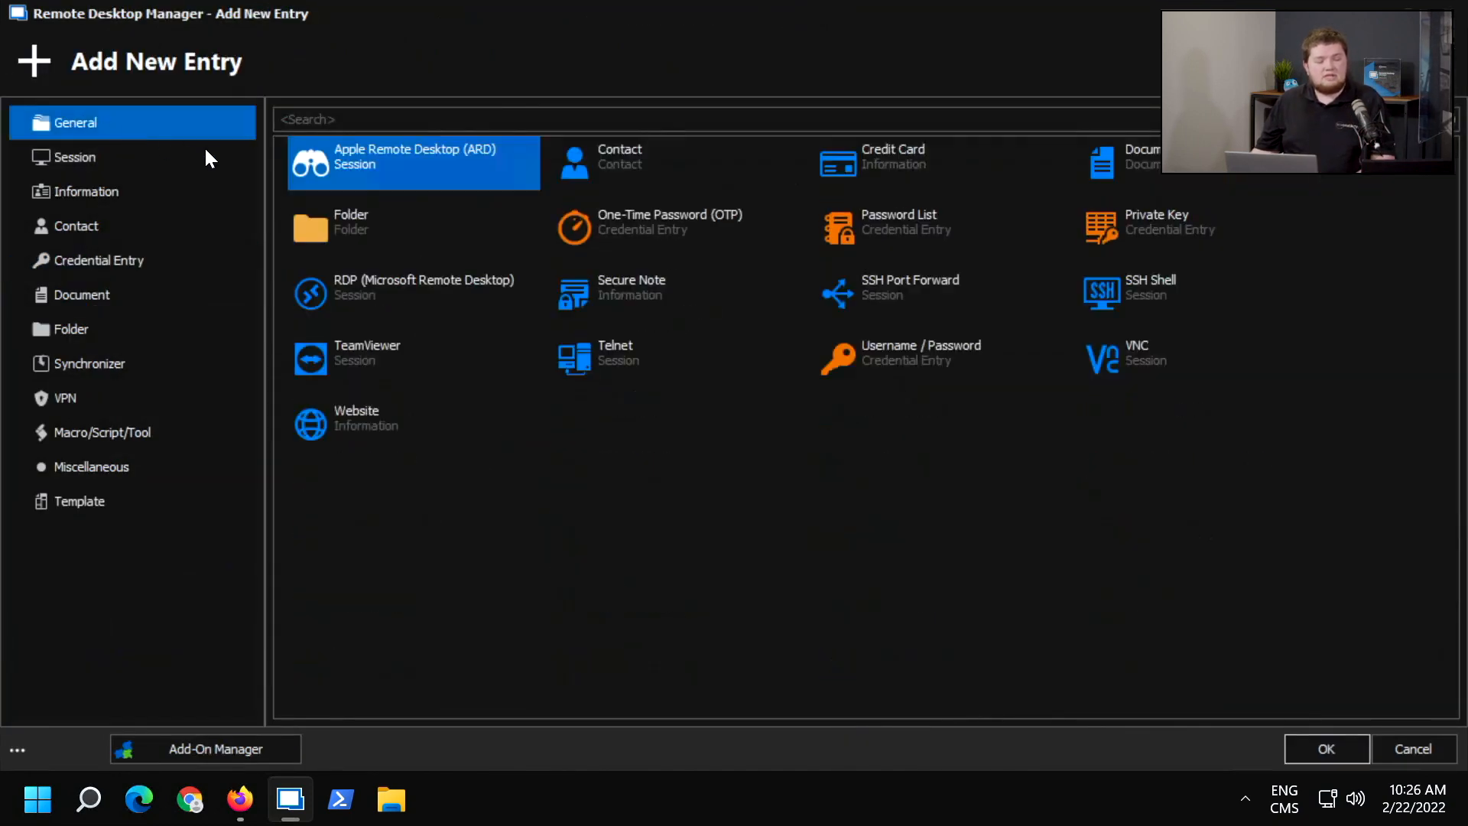
click(358, 121)
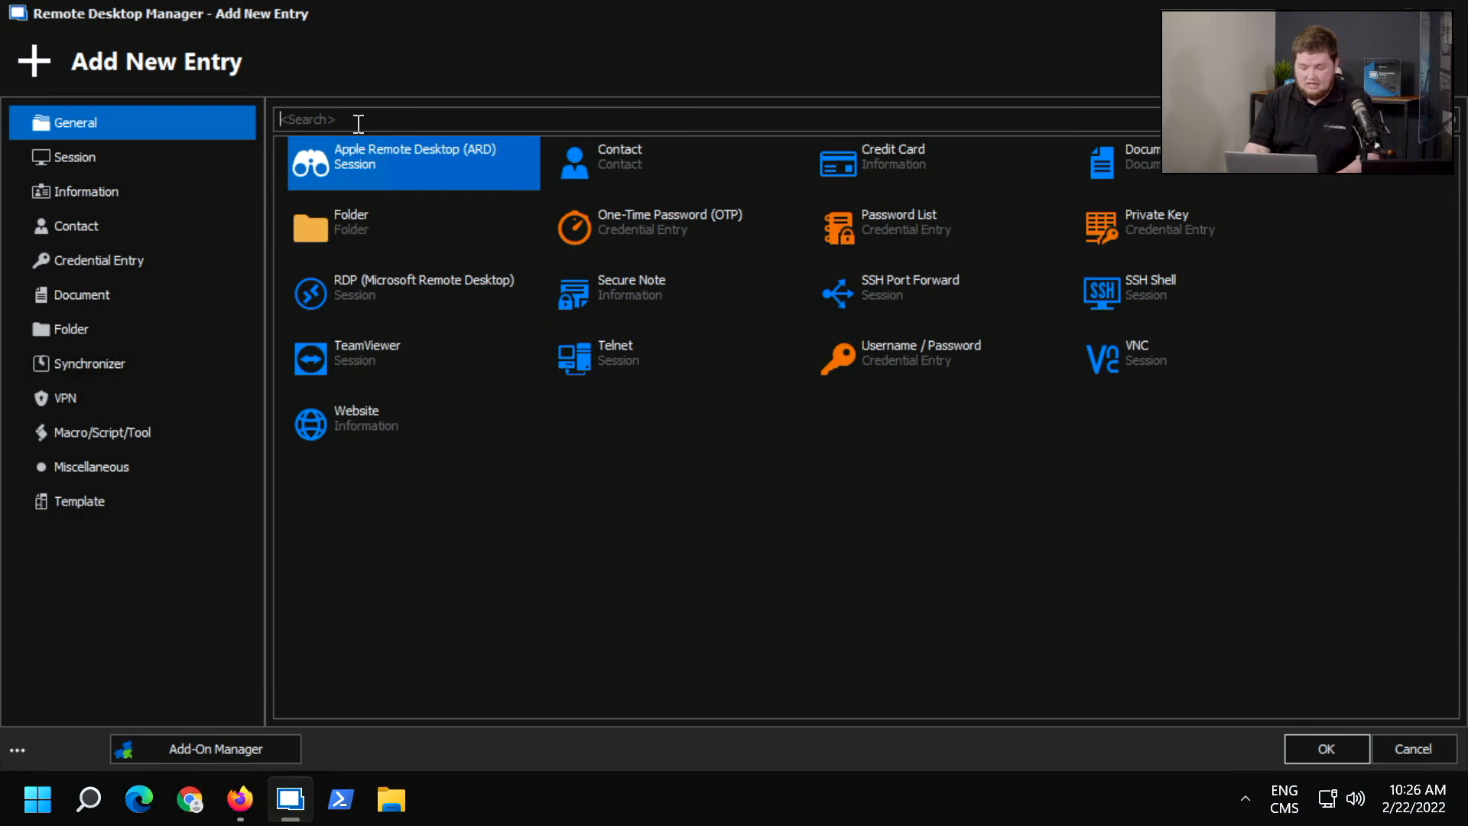
text(pam)
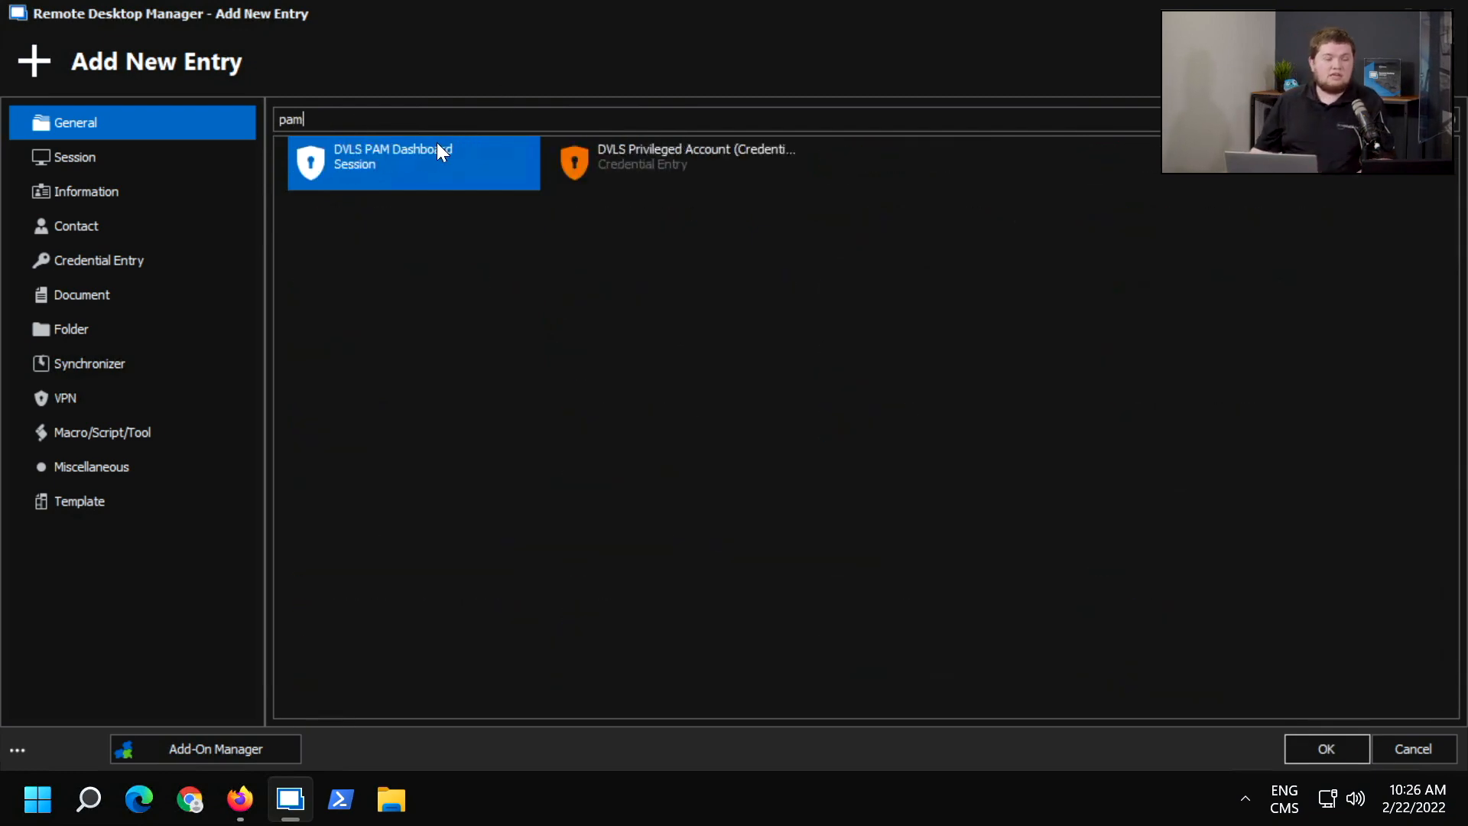
double_click(411, 145)
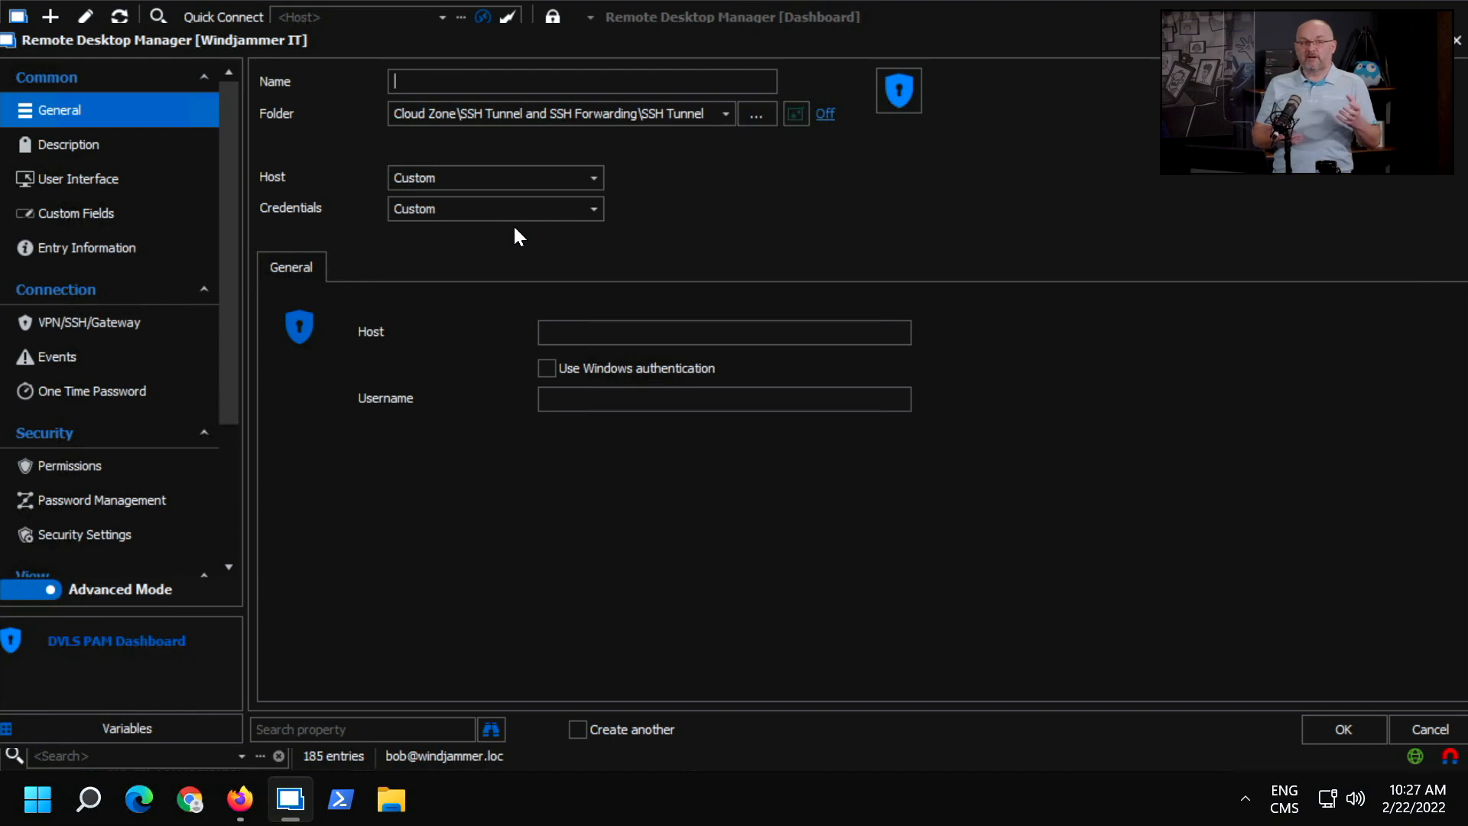
click(1458, 44)
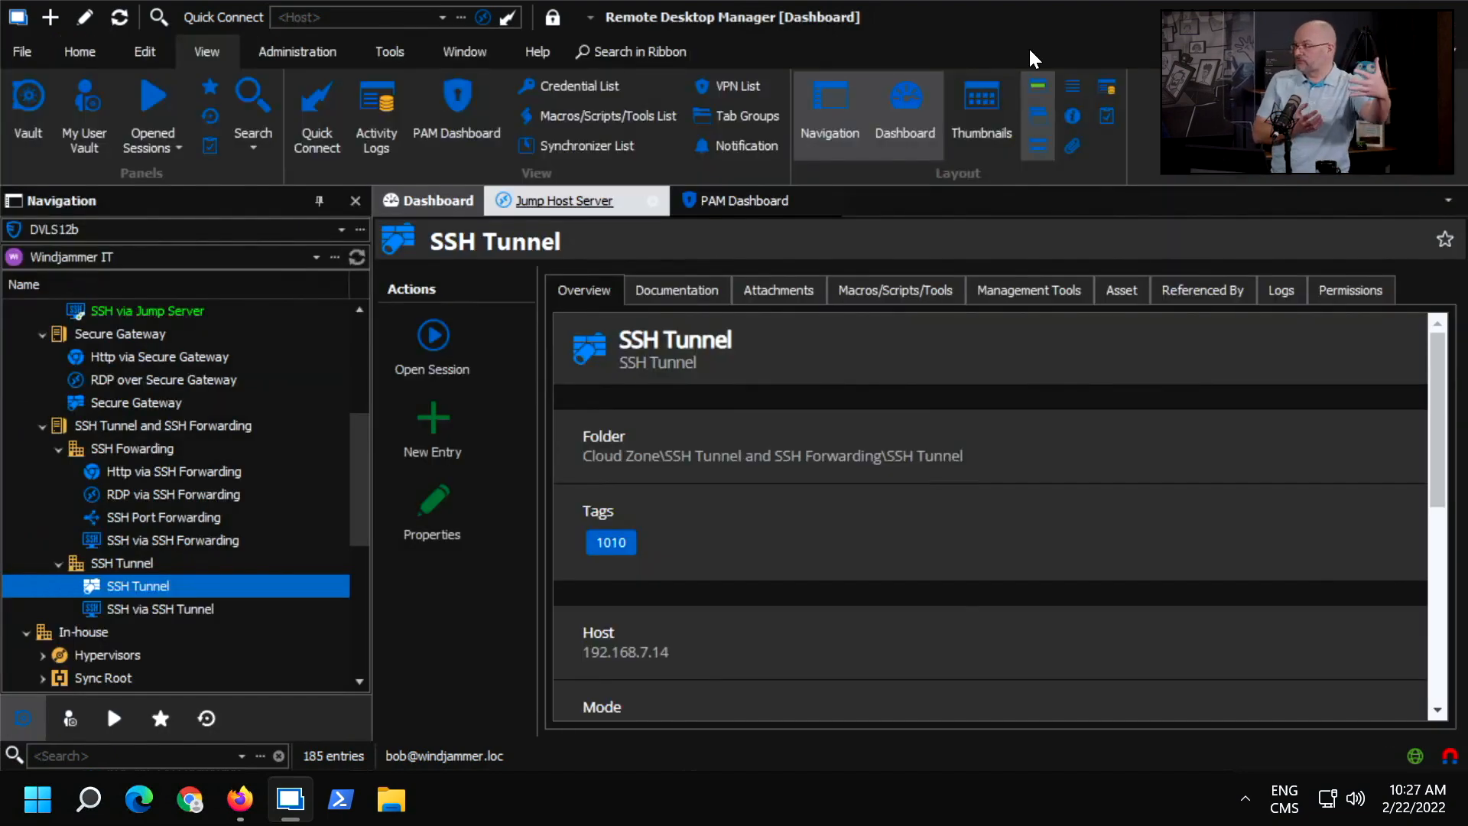
Return to the open PAM Dashboard and close it.
click(736, 201)
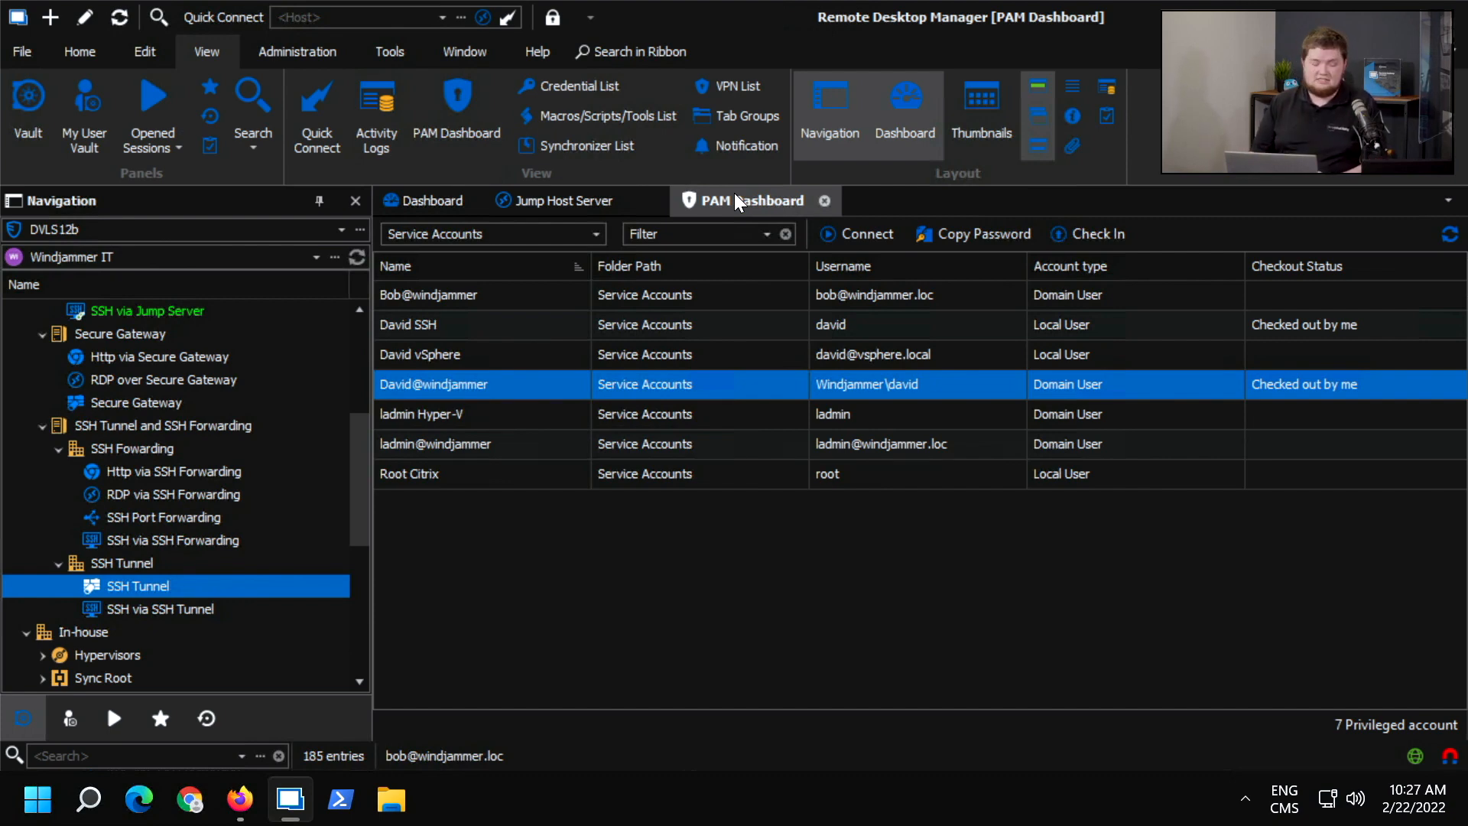
click(825, 201)
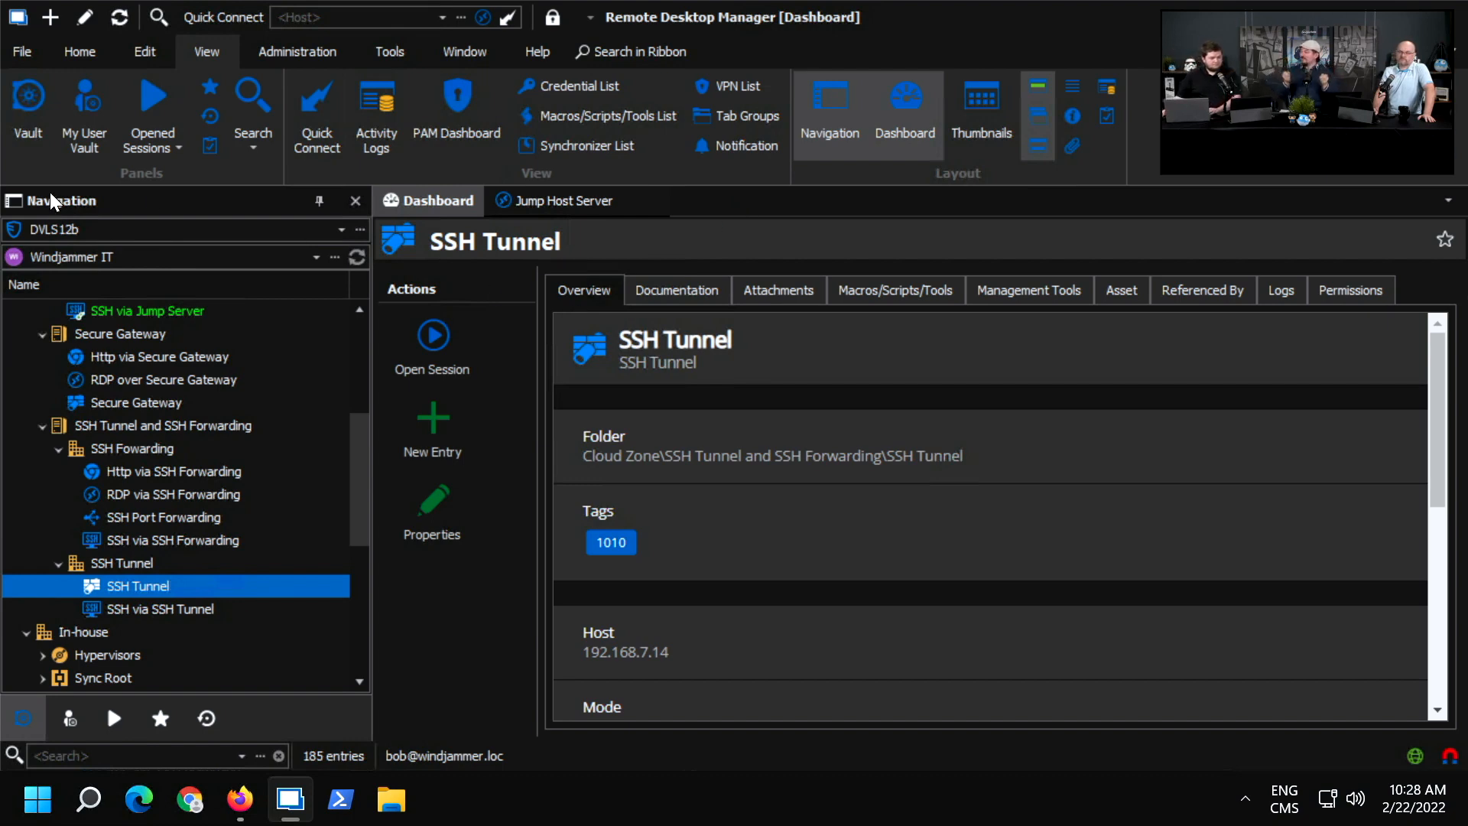
scroll(135, 450, up, 4)
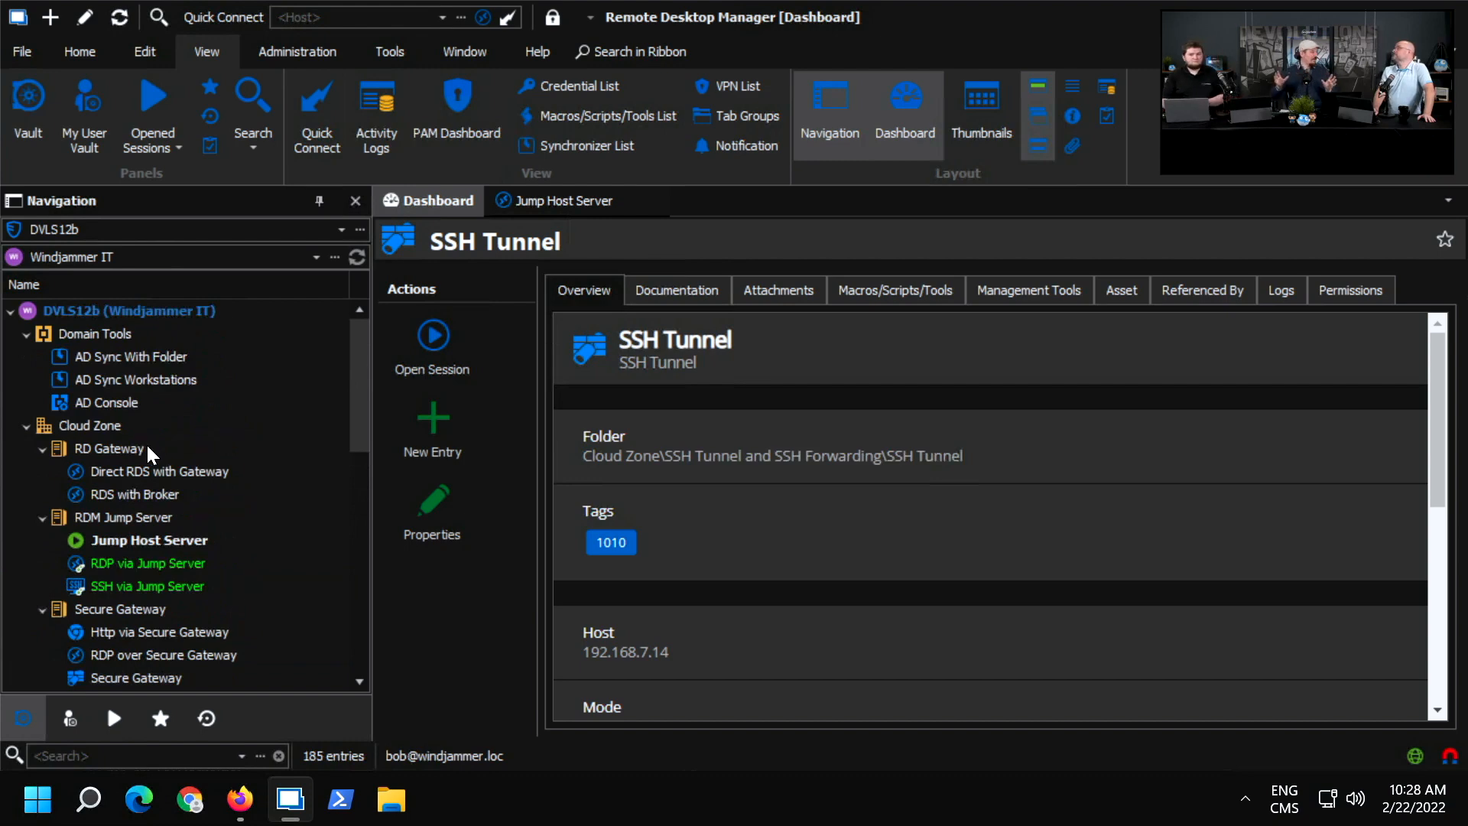
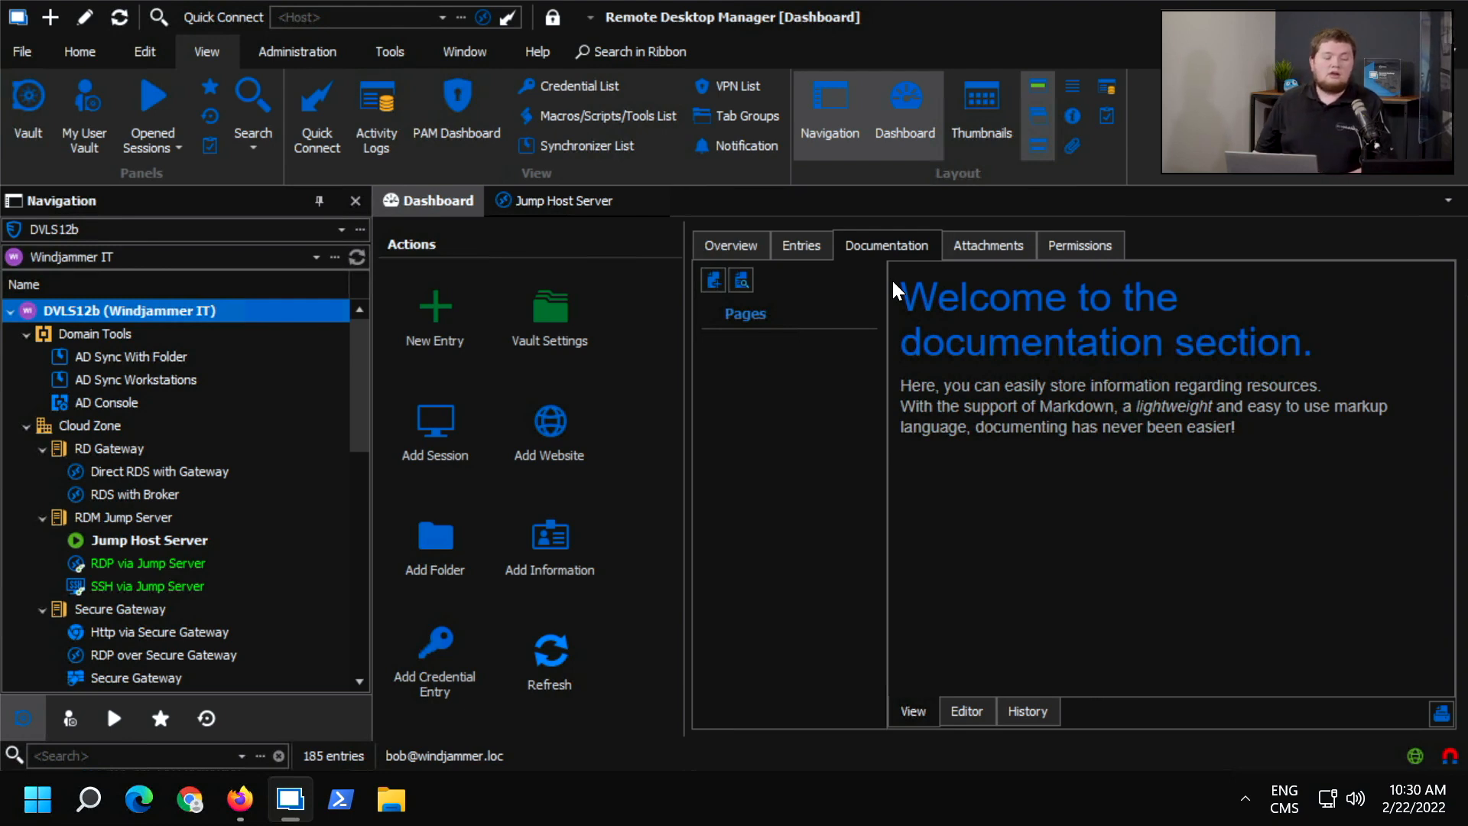
Show the Windjammer IT vault's attachments and bring up the administration commands.
click(973, 254)
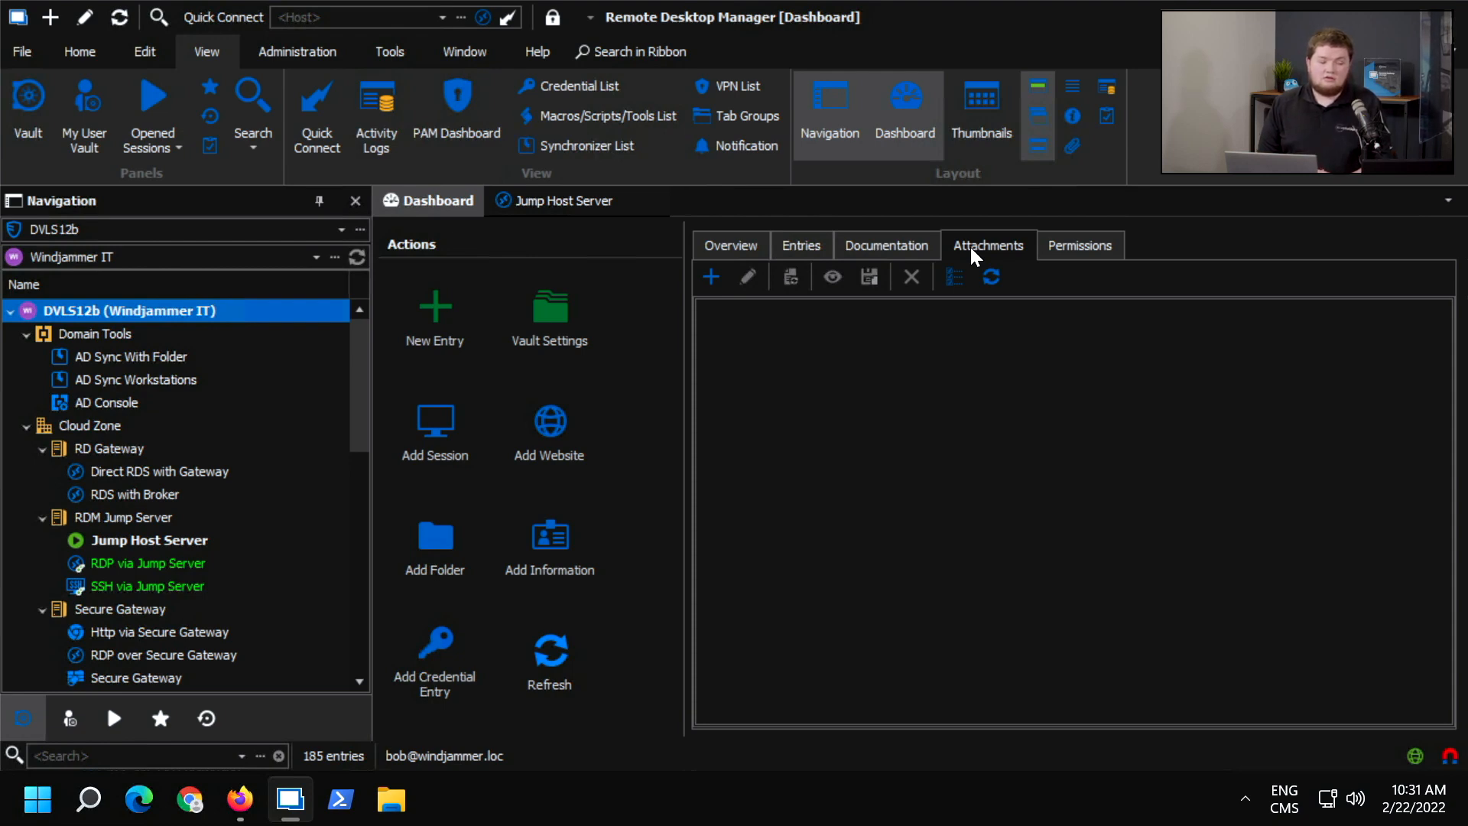
click(319, 53)
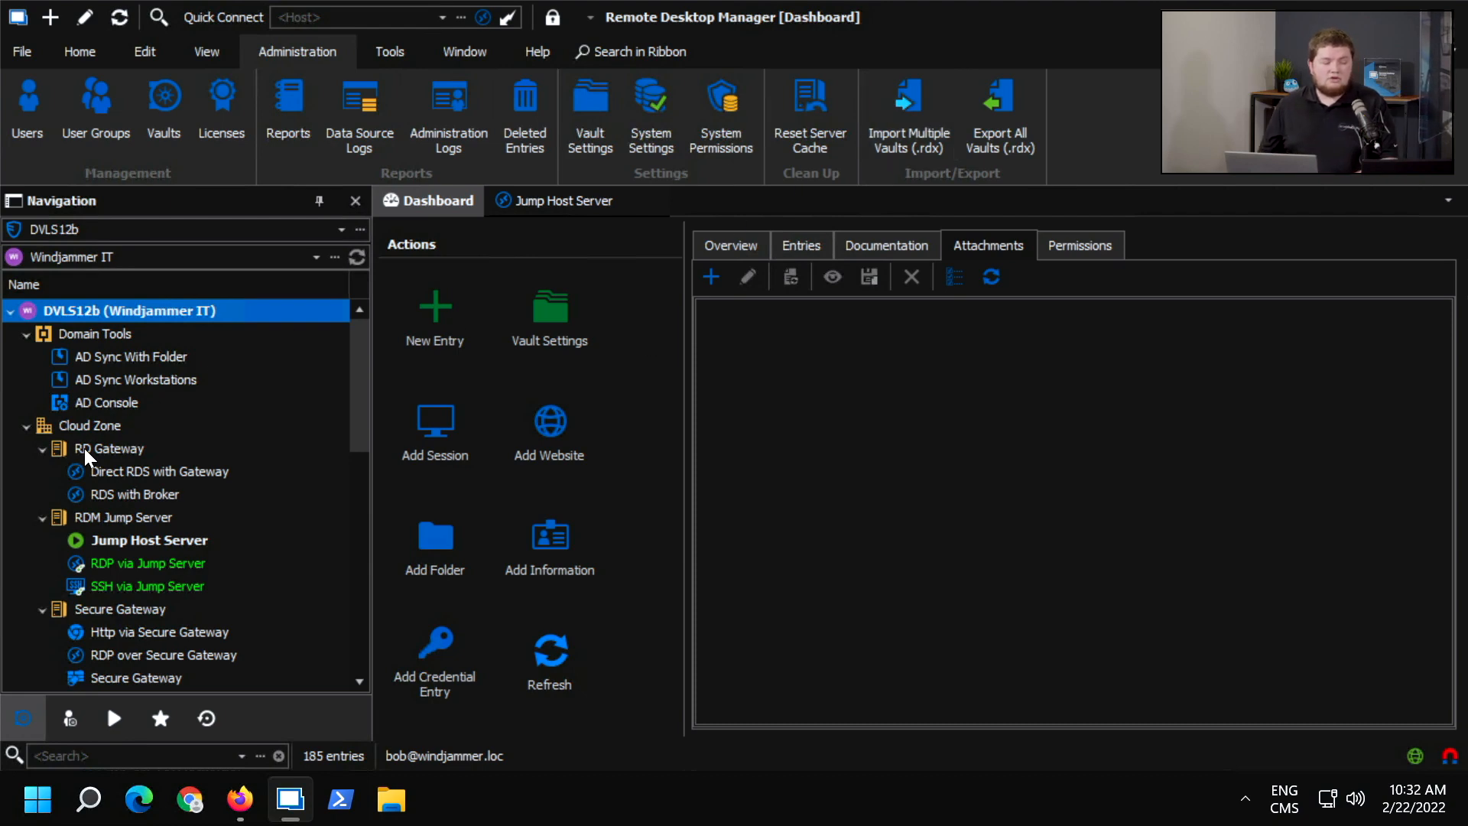
Bring the running Jump Host Server session in the RDM Jump Server folder into view.
scroll(98, 493, down, 1)
scroll(98, 493, down, 2)
scroll(112, 498, up, 2)
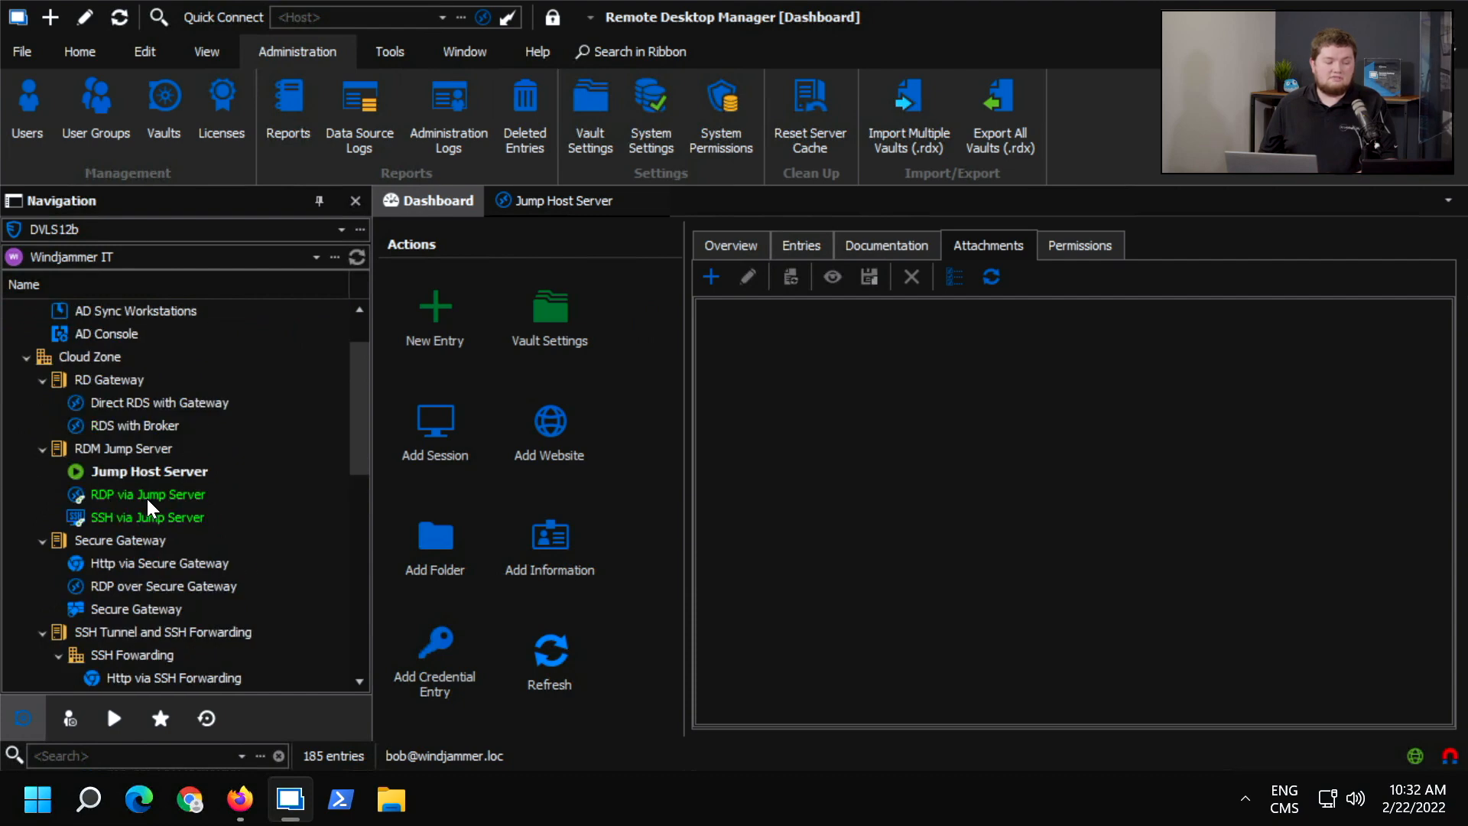
double_click(159, 473)
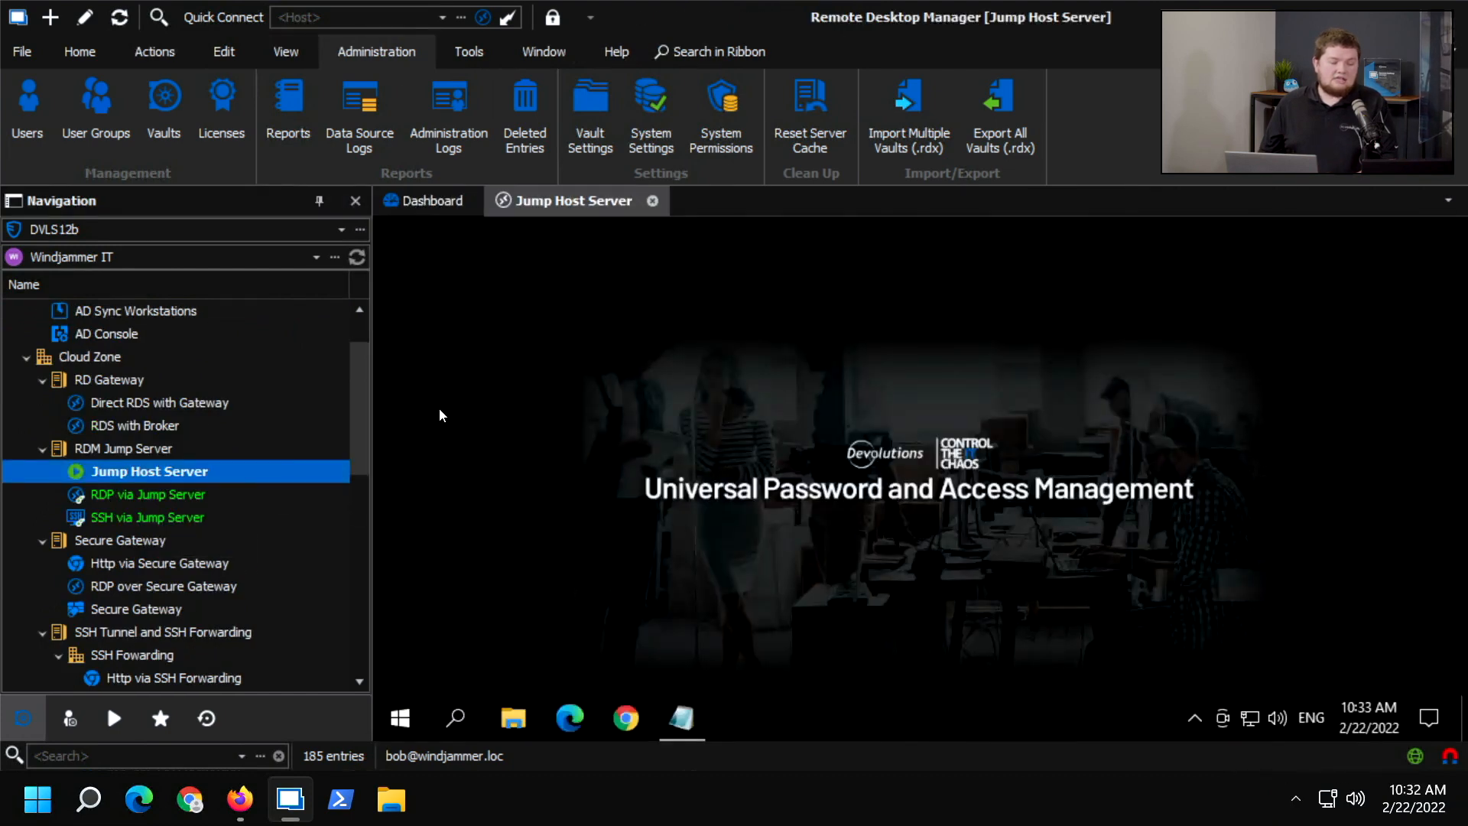
Return to the dashboard and review the description, tags and custom fields in the Jump Host Server properties, closing them without changes.
click(412, 201)
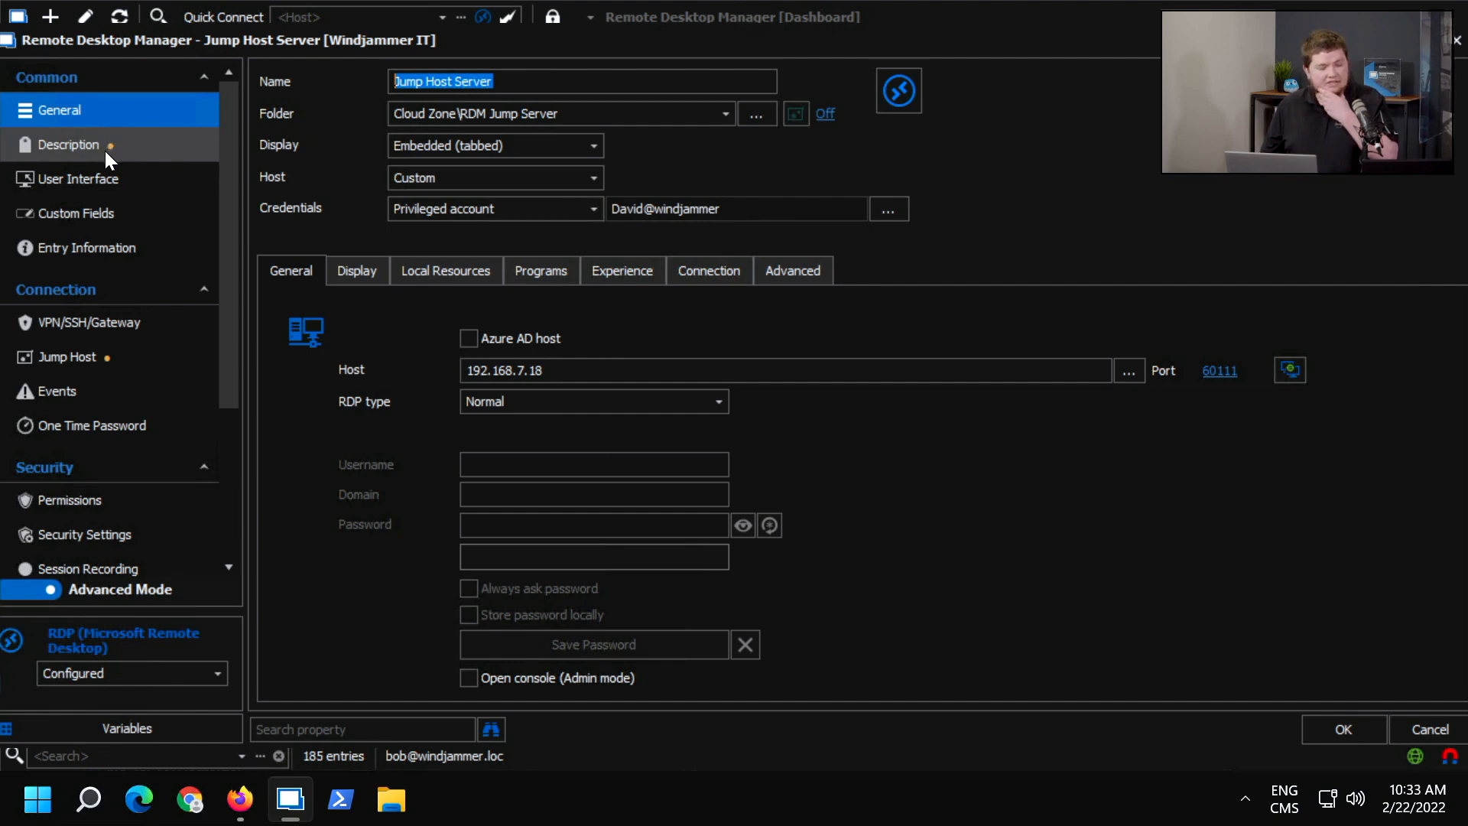
click(147, 159)
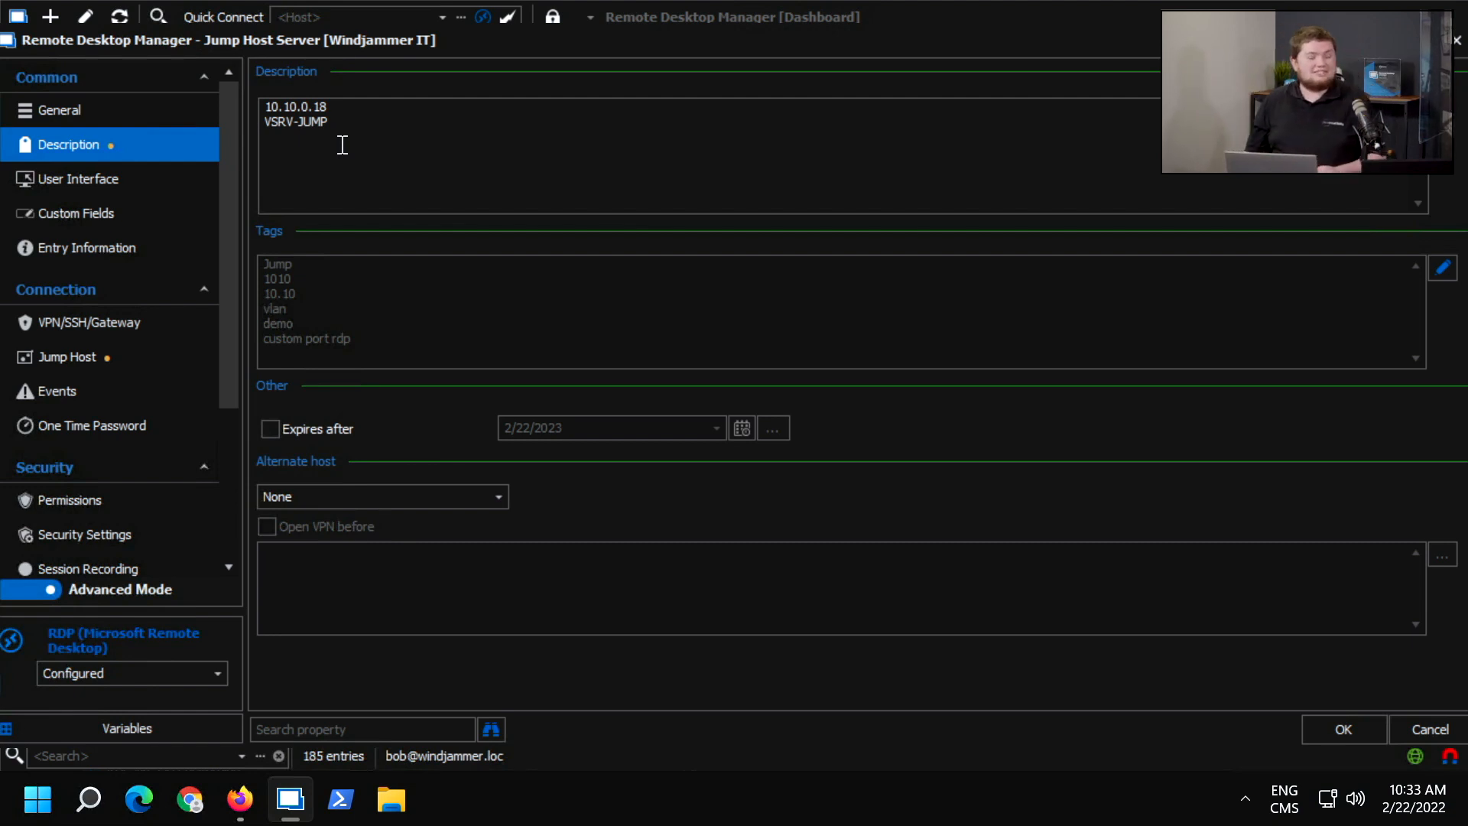
click(67, 217)
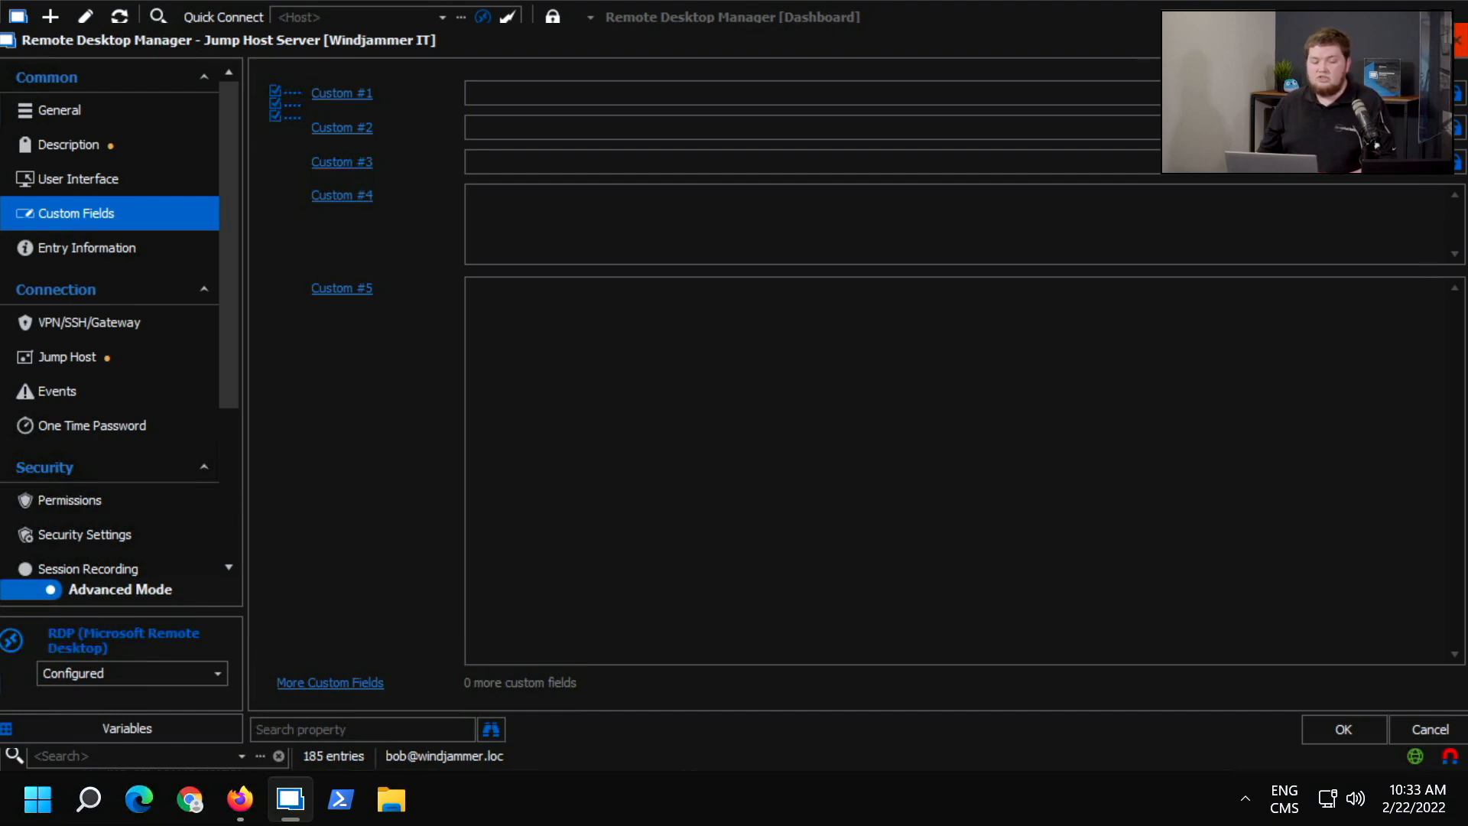
click(1457, 39)
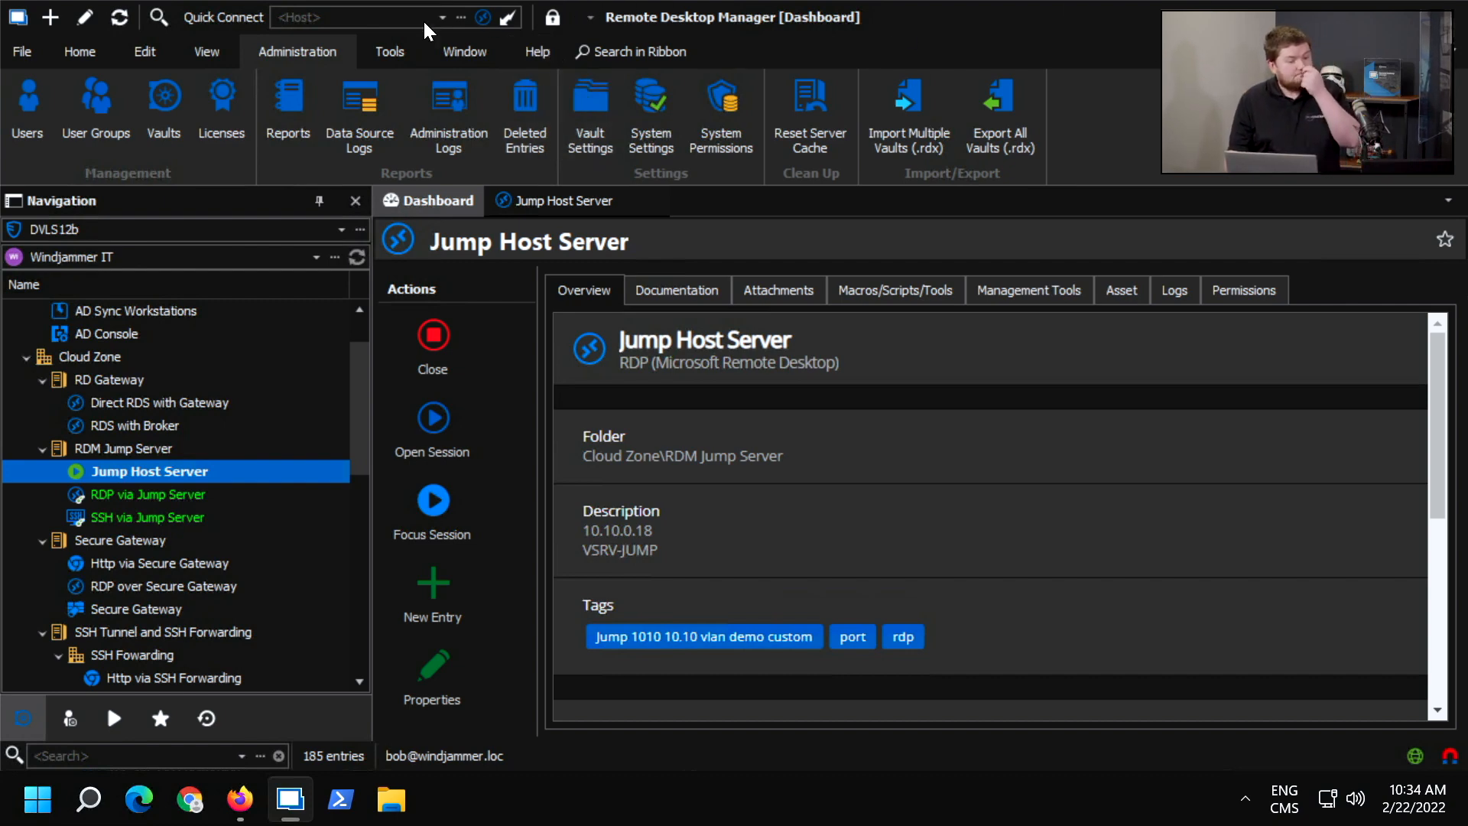
Run the Entry Security Analyzer on the Windjammer IT vault to examine its entries' passwords.
click(406, 51)
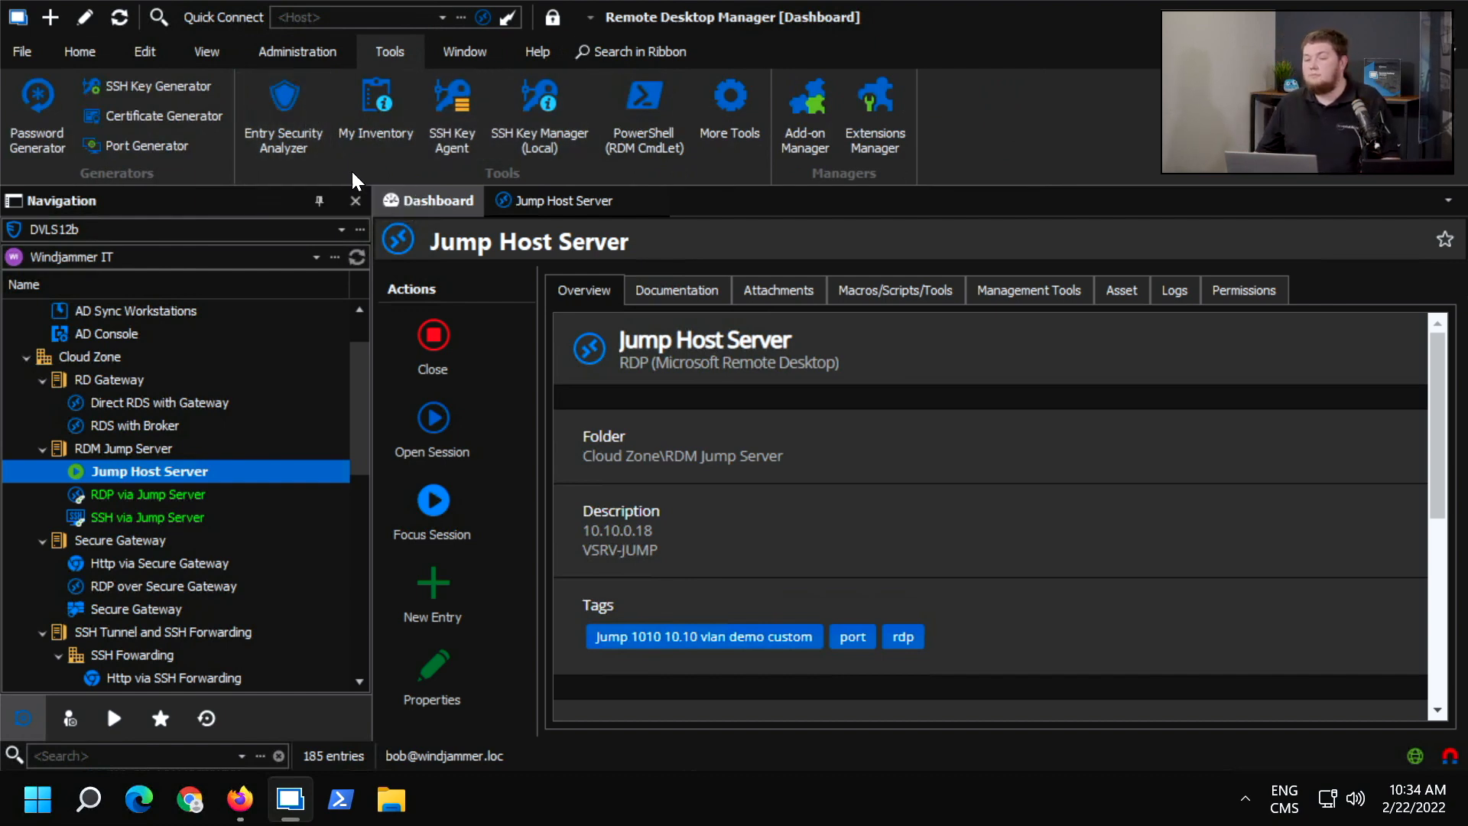
click(297, 96)
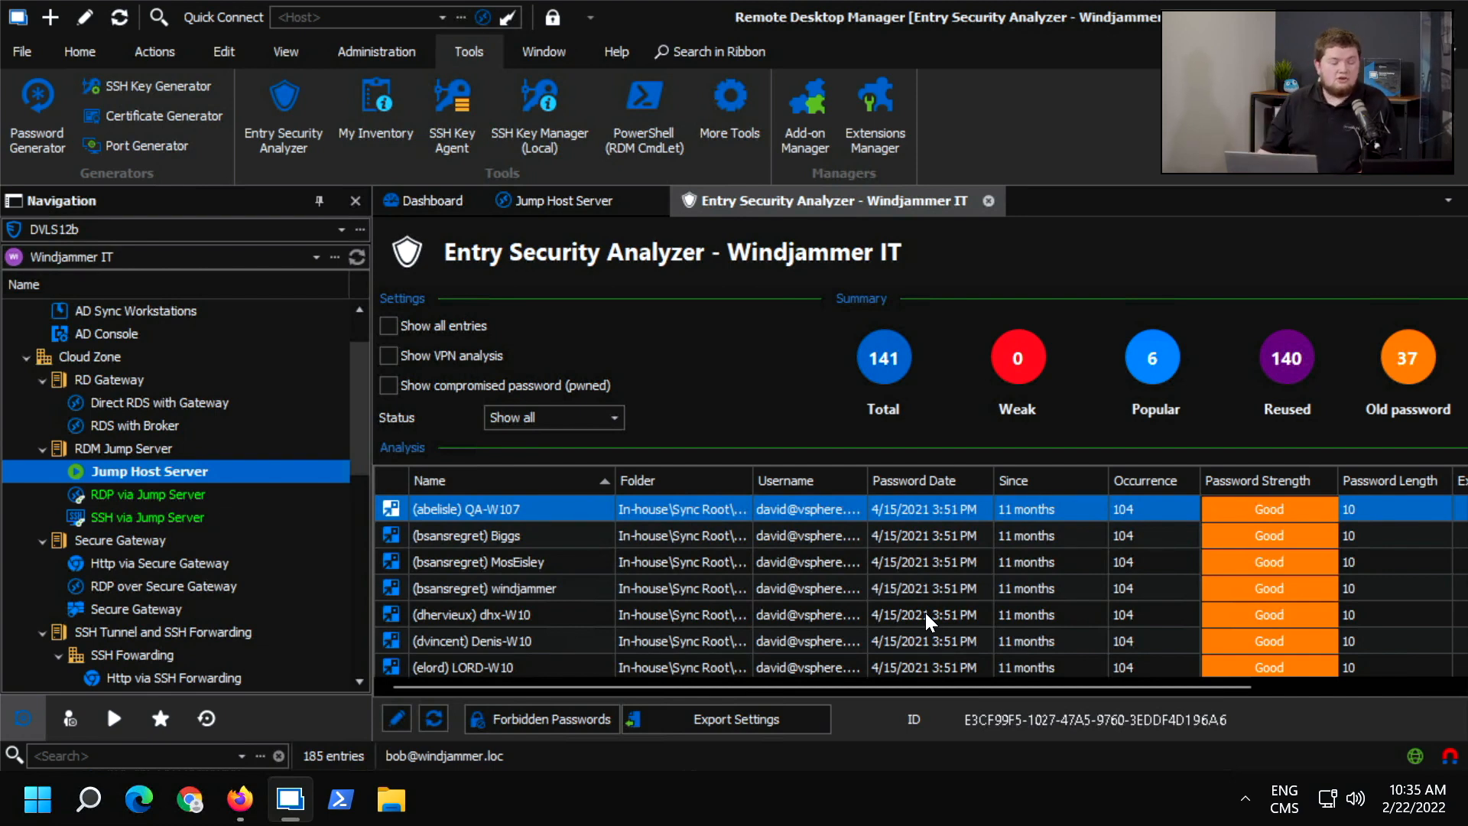
Review the vault entry and tool permissions in System Permissions, and close both that dialog and the Entry Security Analyzer.
click(410, 53)
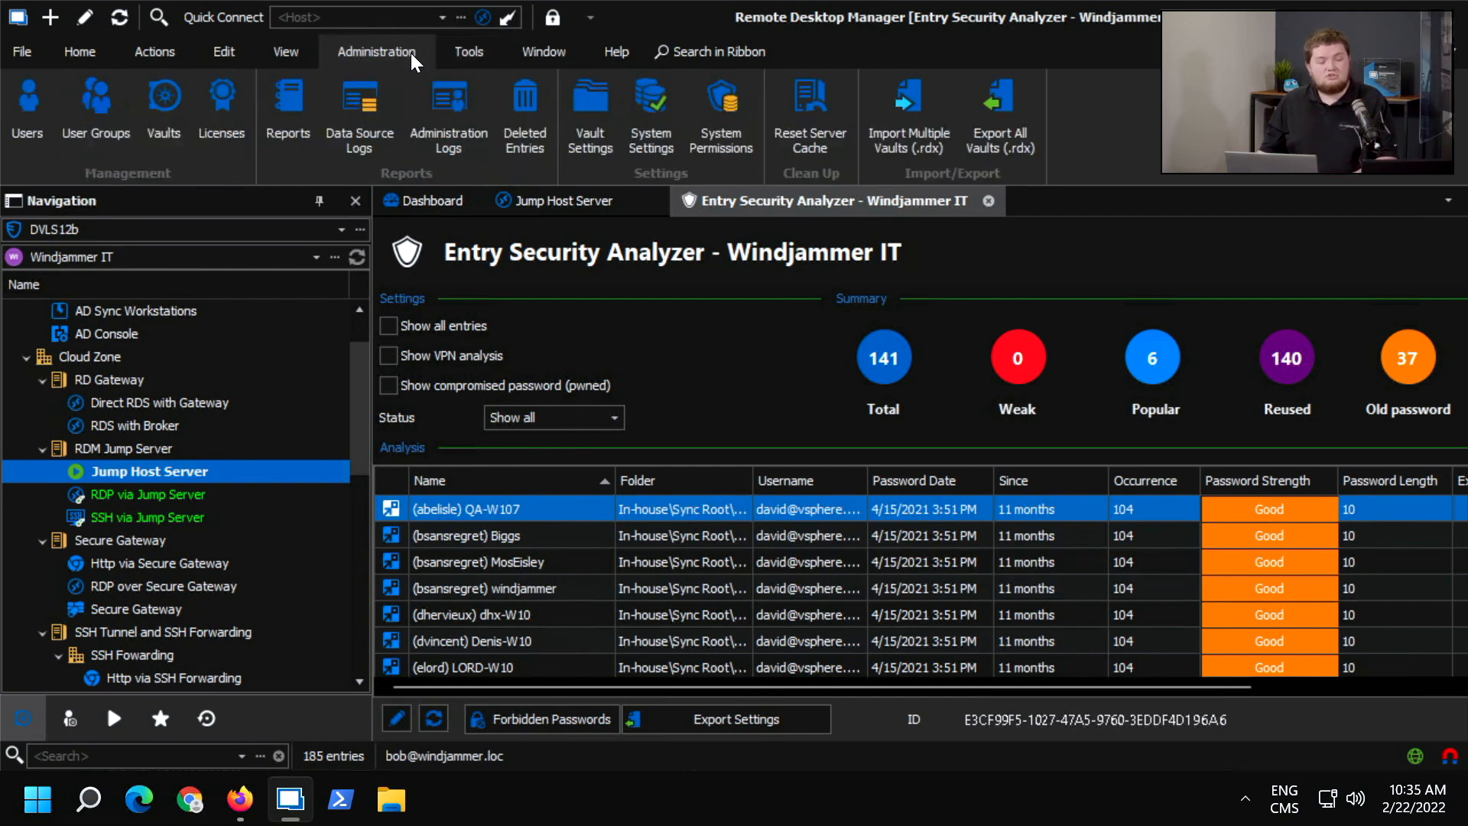
click(718, 115)
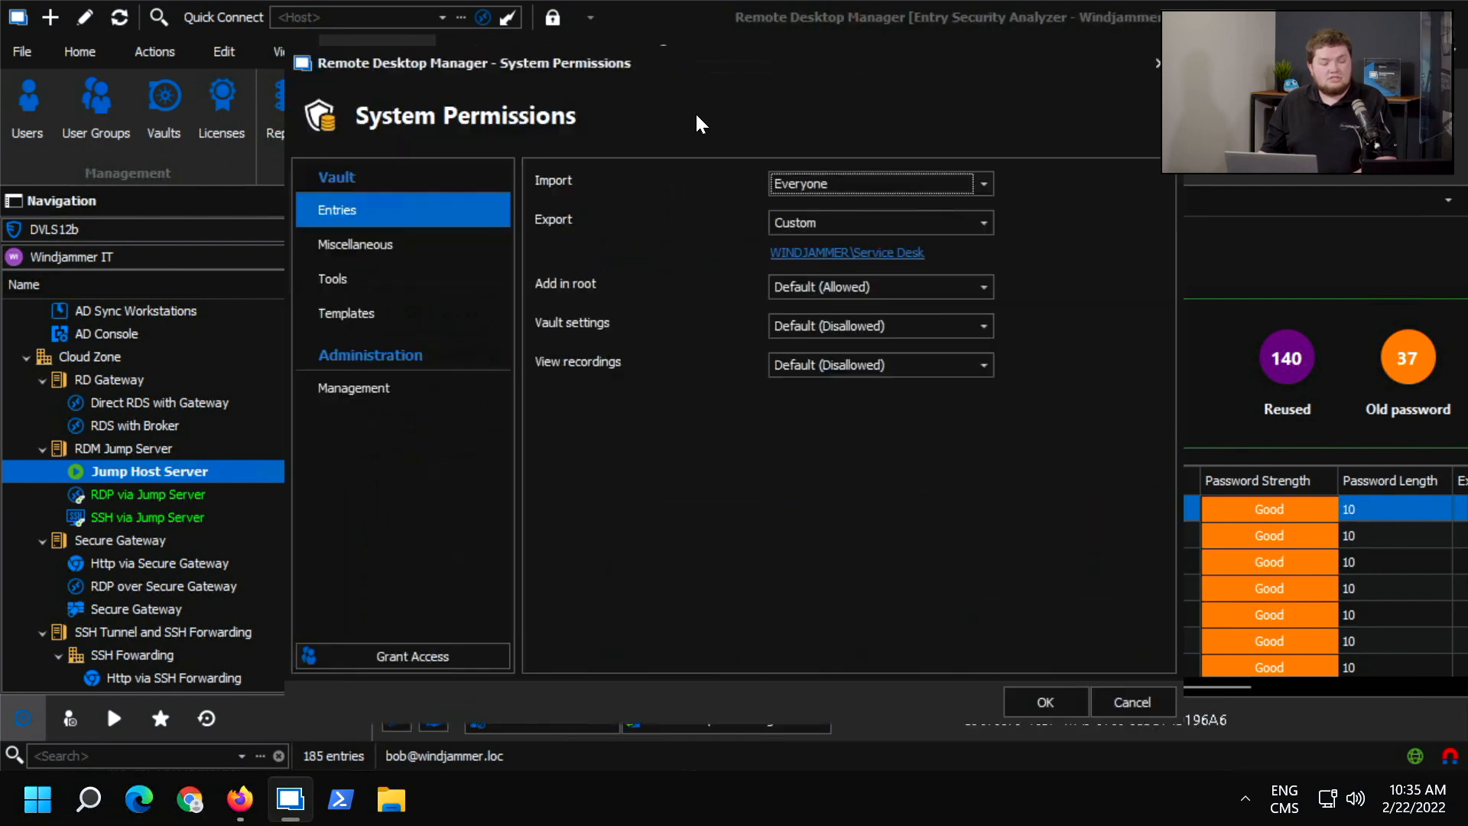
click(370, 283)
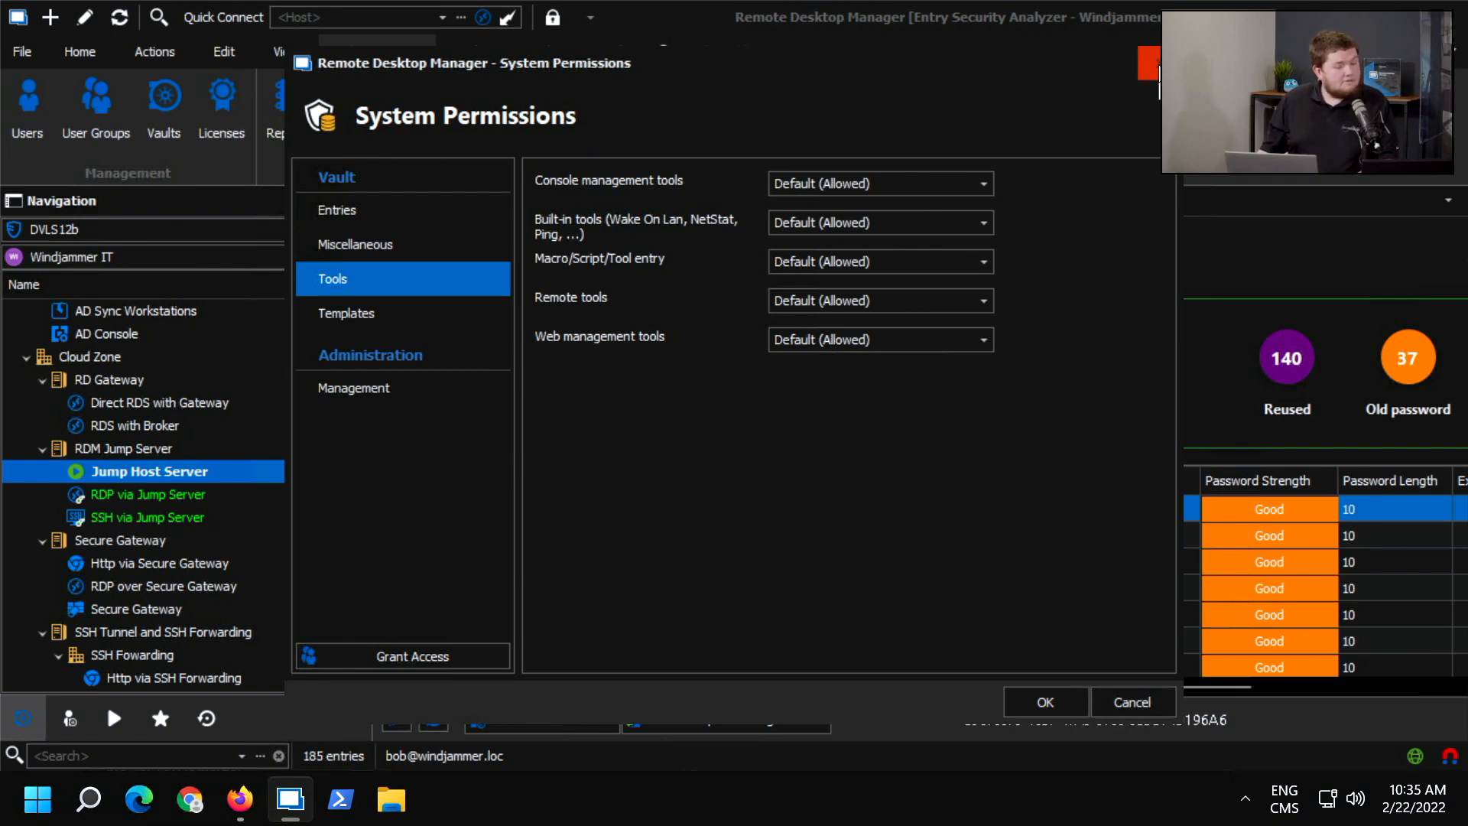
click(1148, 63)
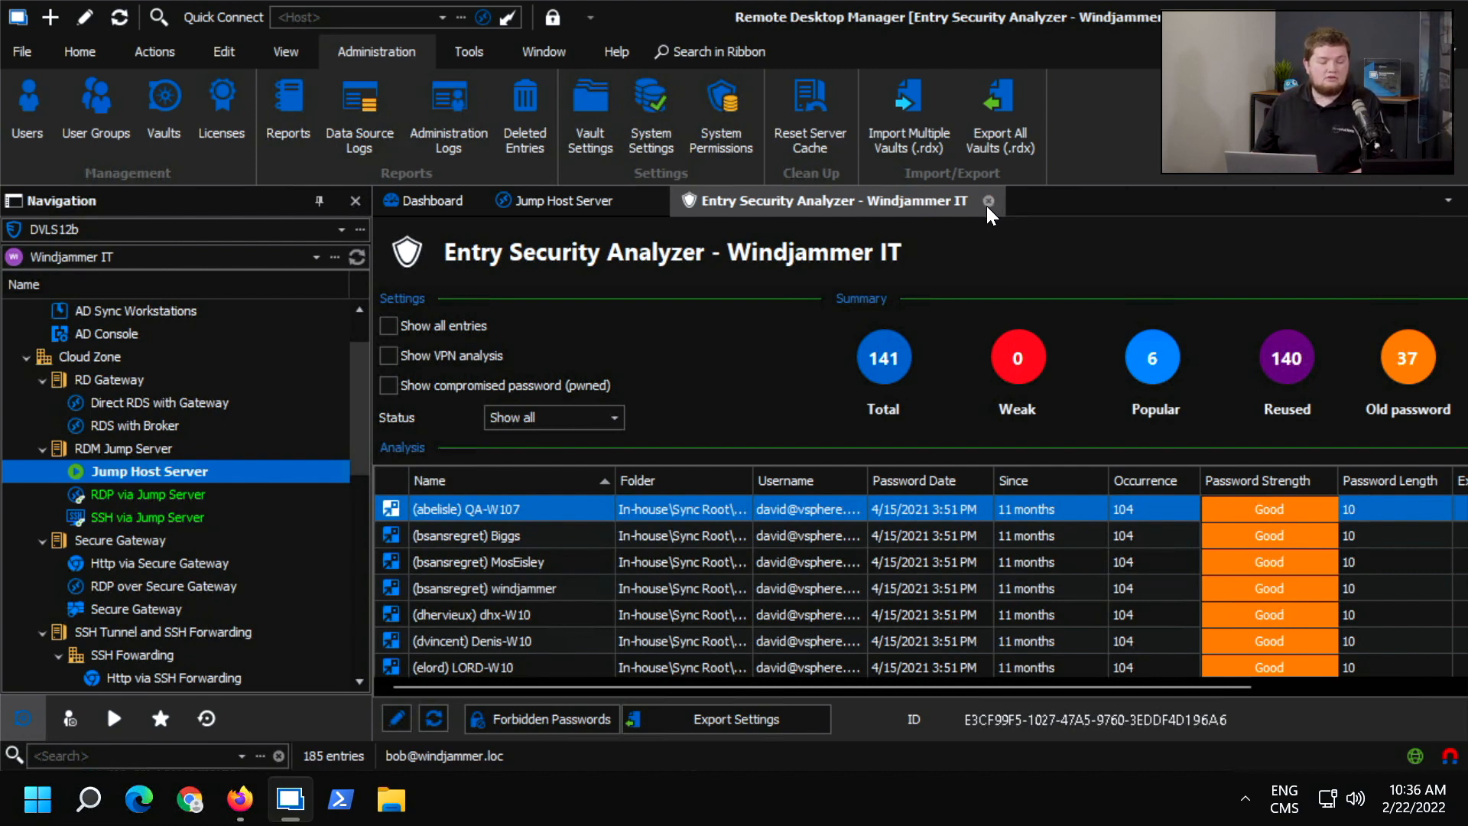
click(987, 201)
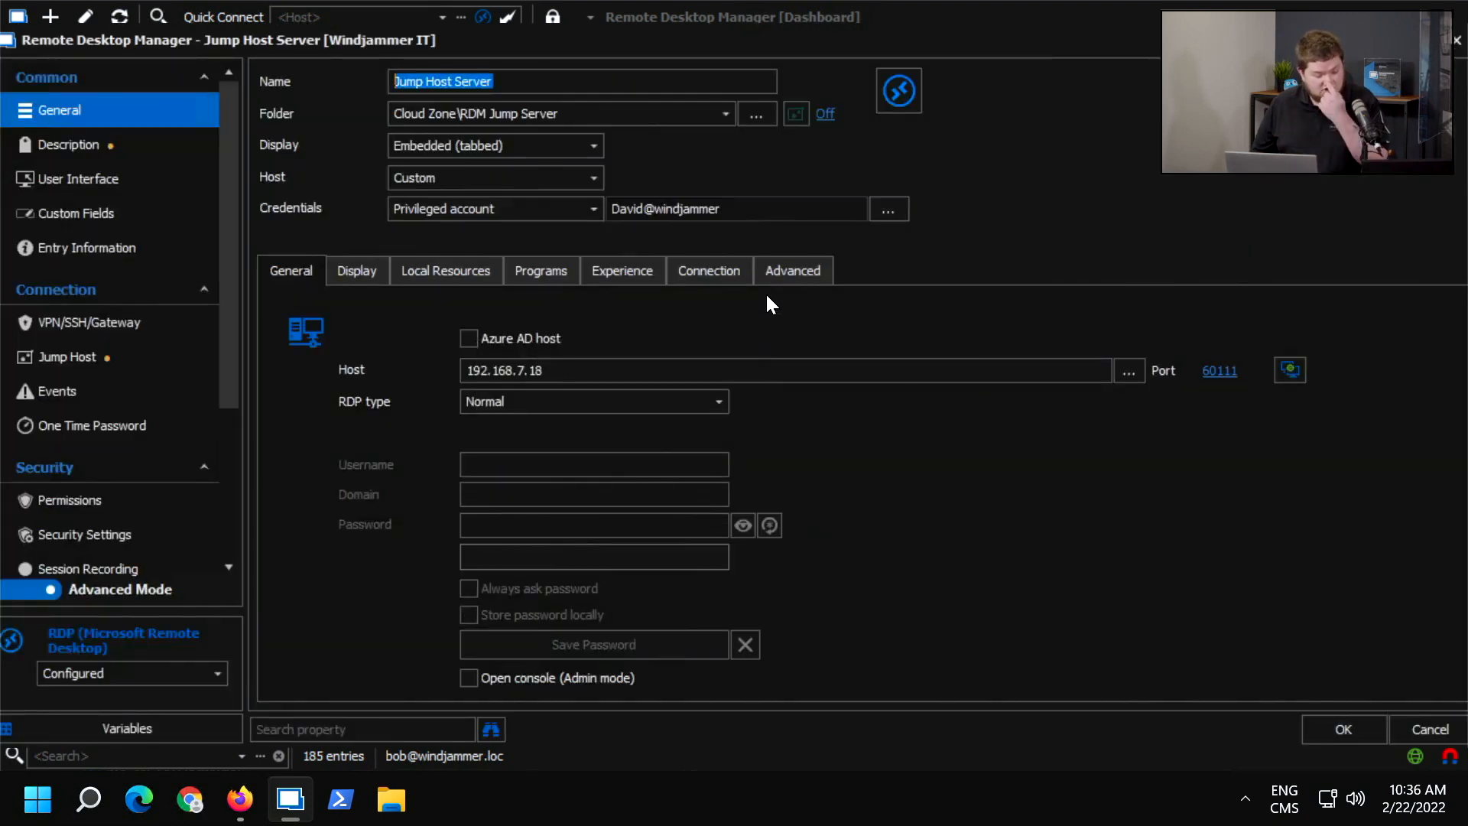
Examine the advanced RDP settings of Jump Host Server, including the Reconnect mode and RDP Version options, keeping Standard, and close the properties.
click(783, 269)
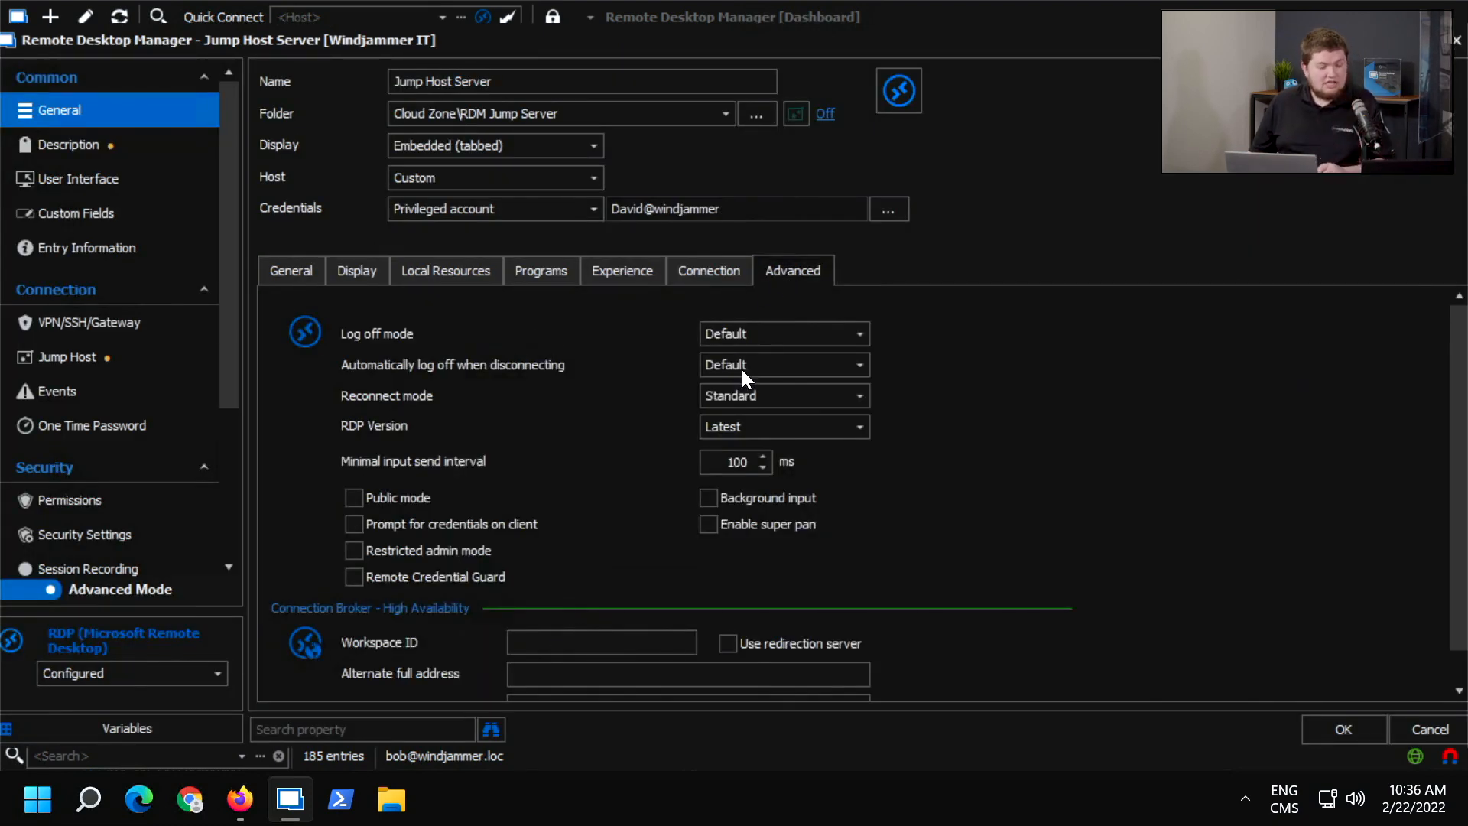
click(746, 395)
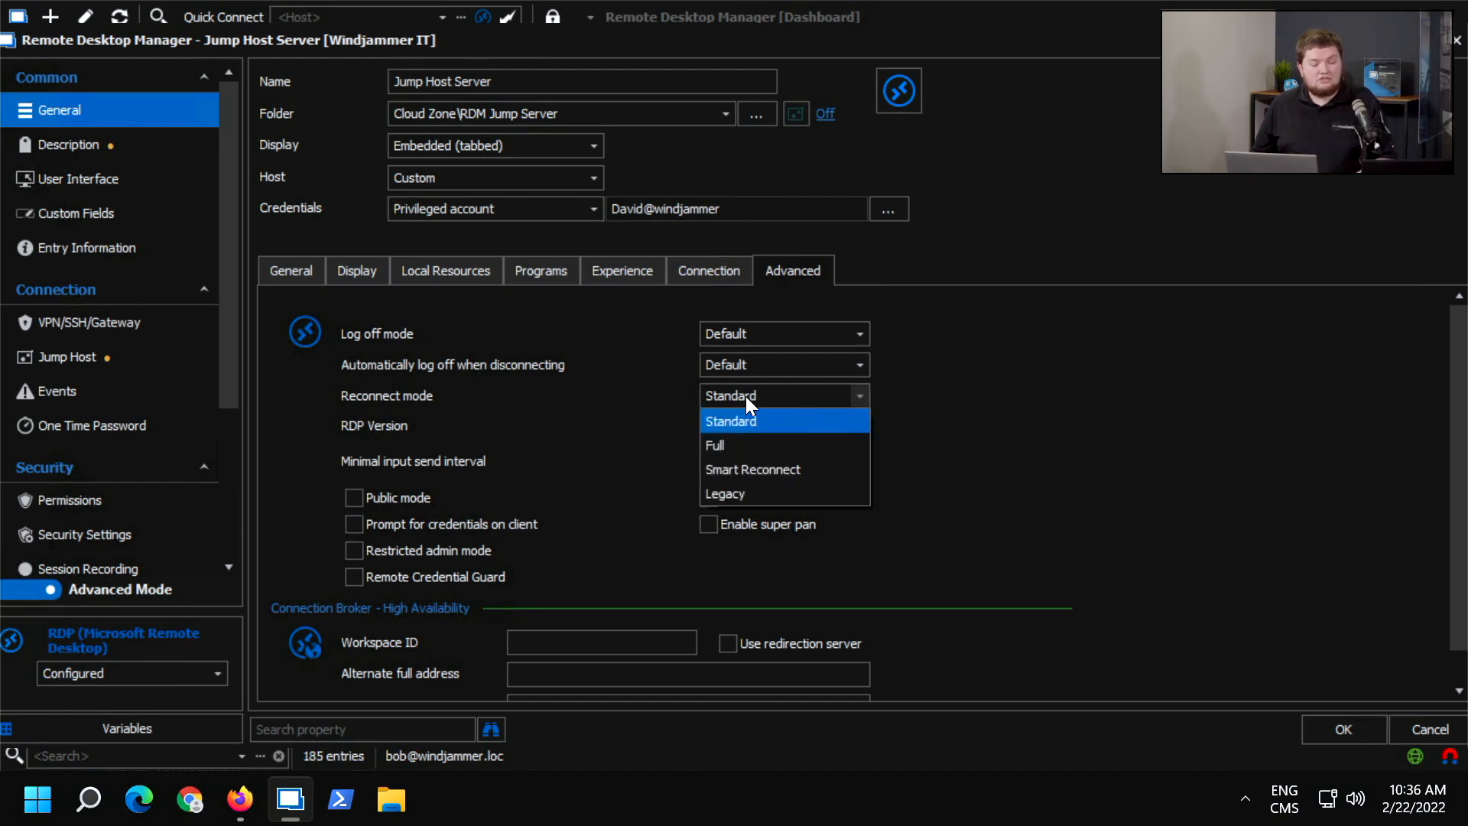
click(738, 420)
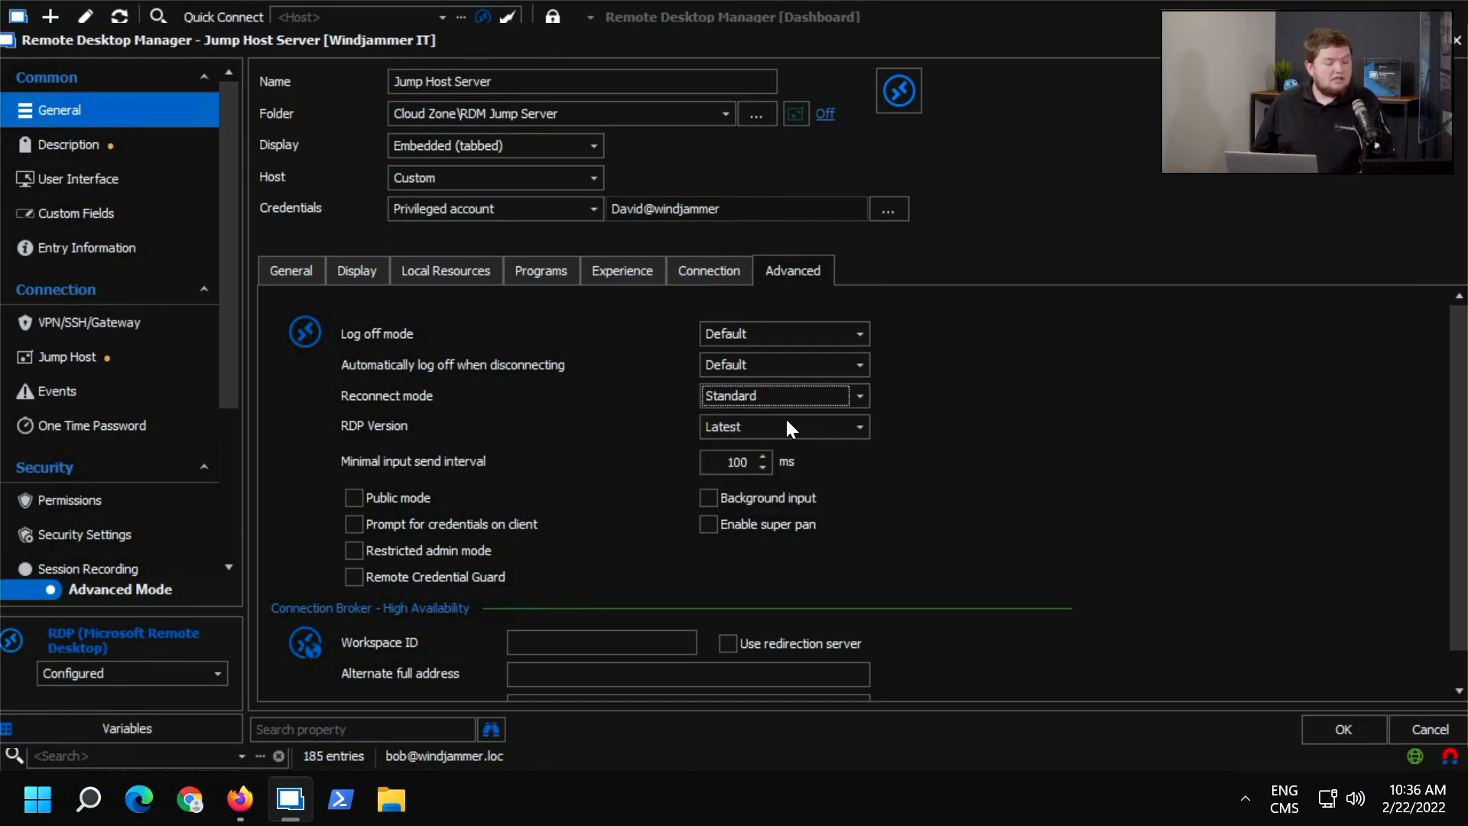
click(760, 427)
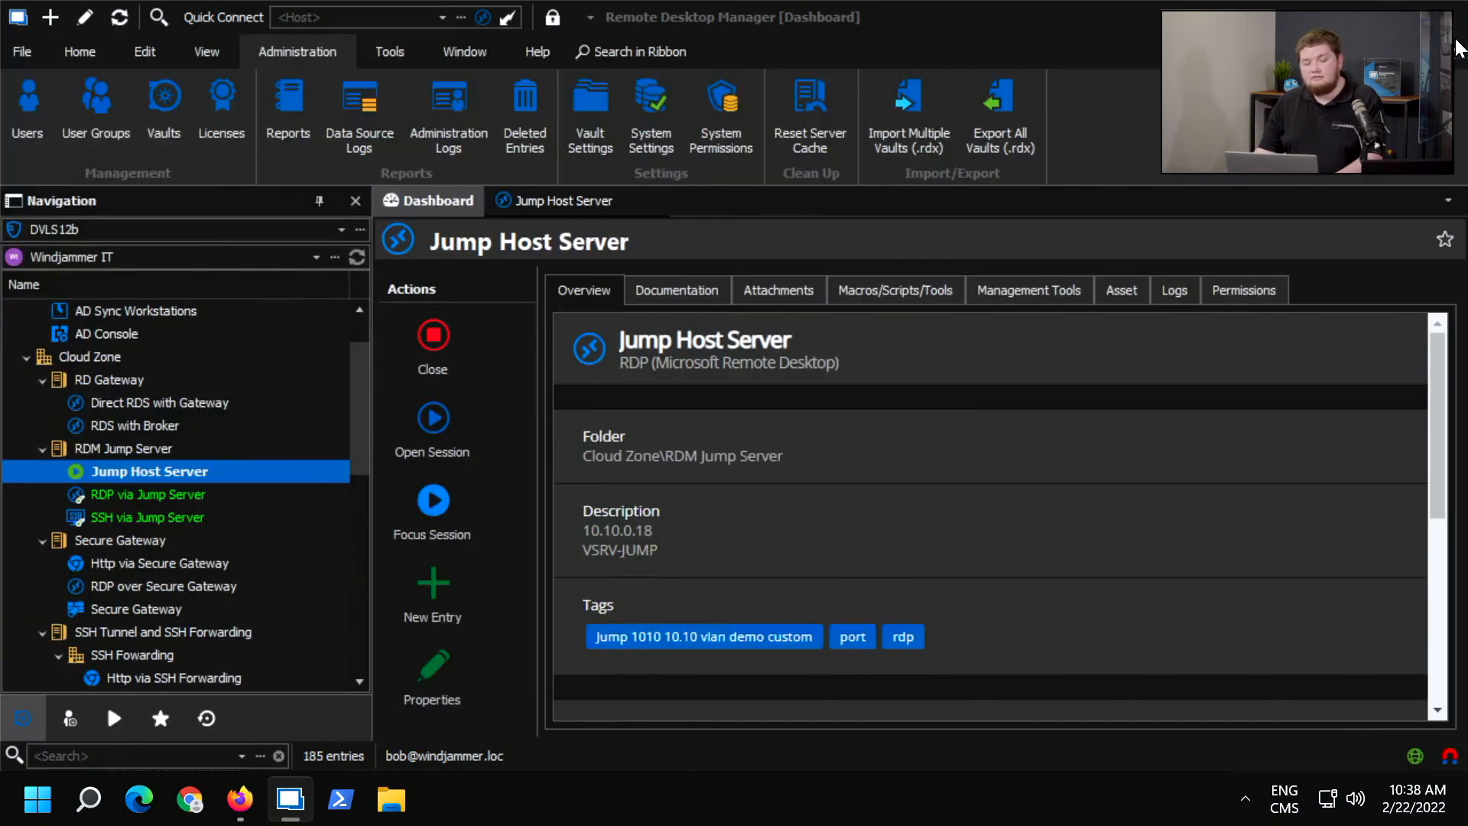
click(1456, 40)
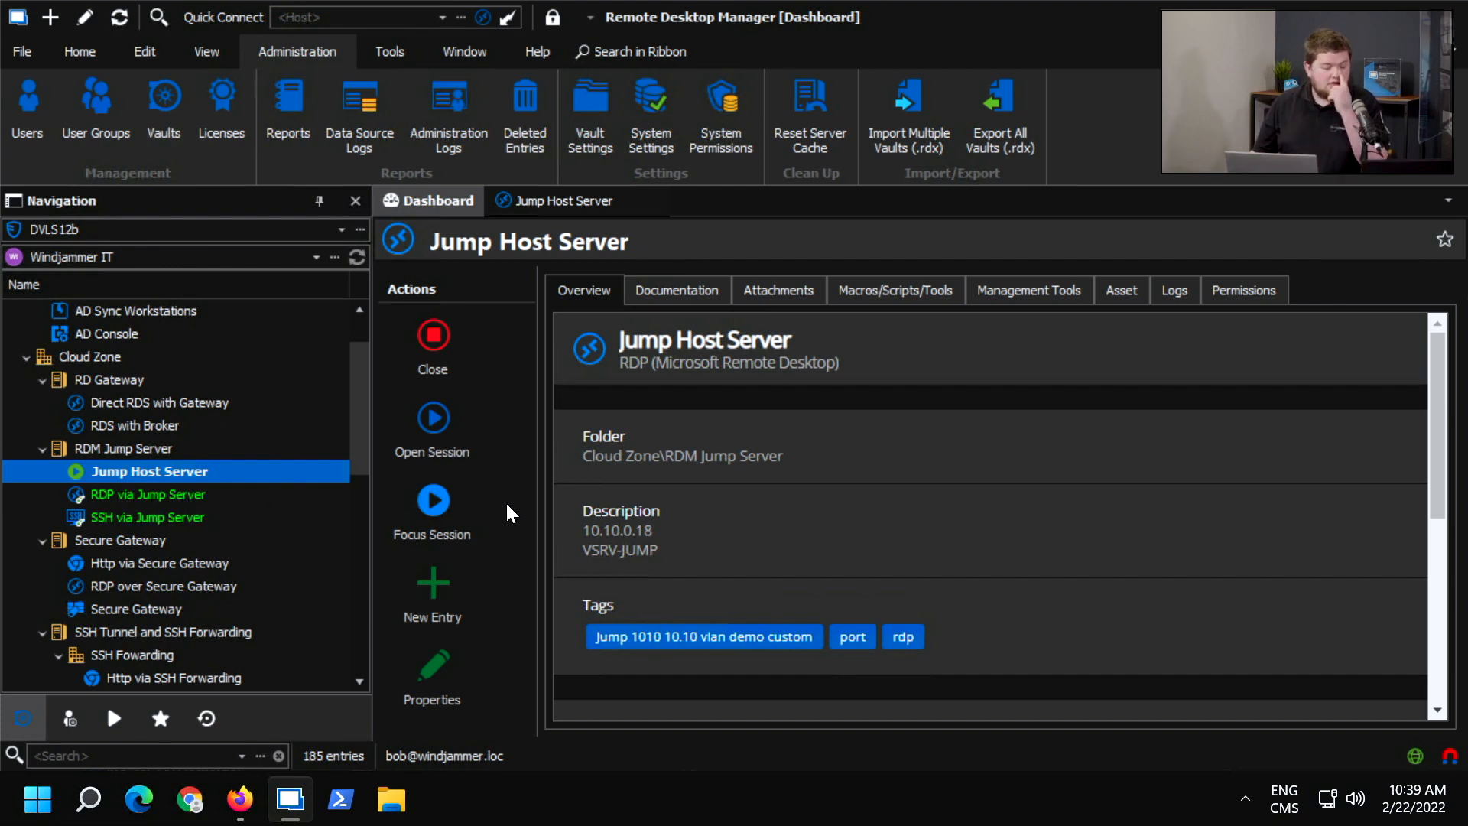
Start a new Web Browser (http/https) session entry with Microsoft Edge as its browser, and discard it.
click(448, 587)
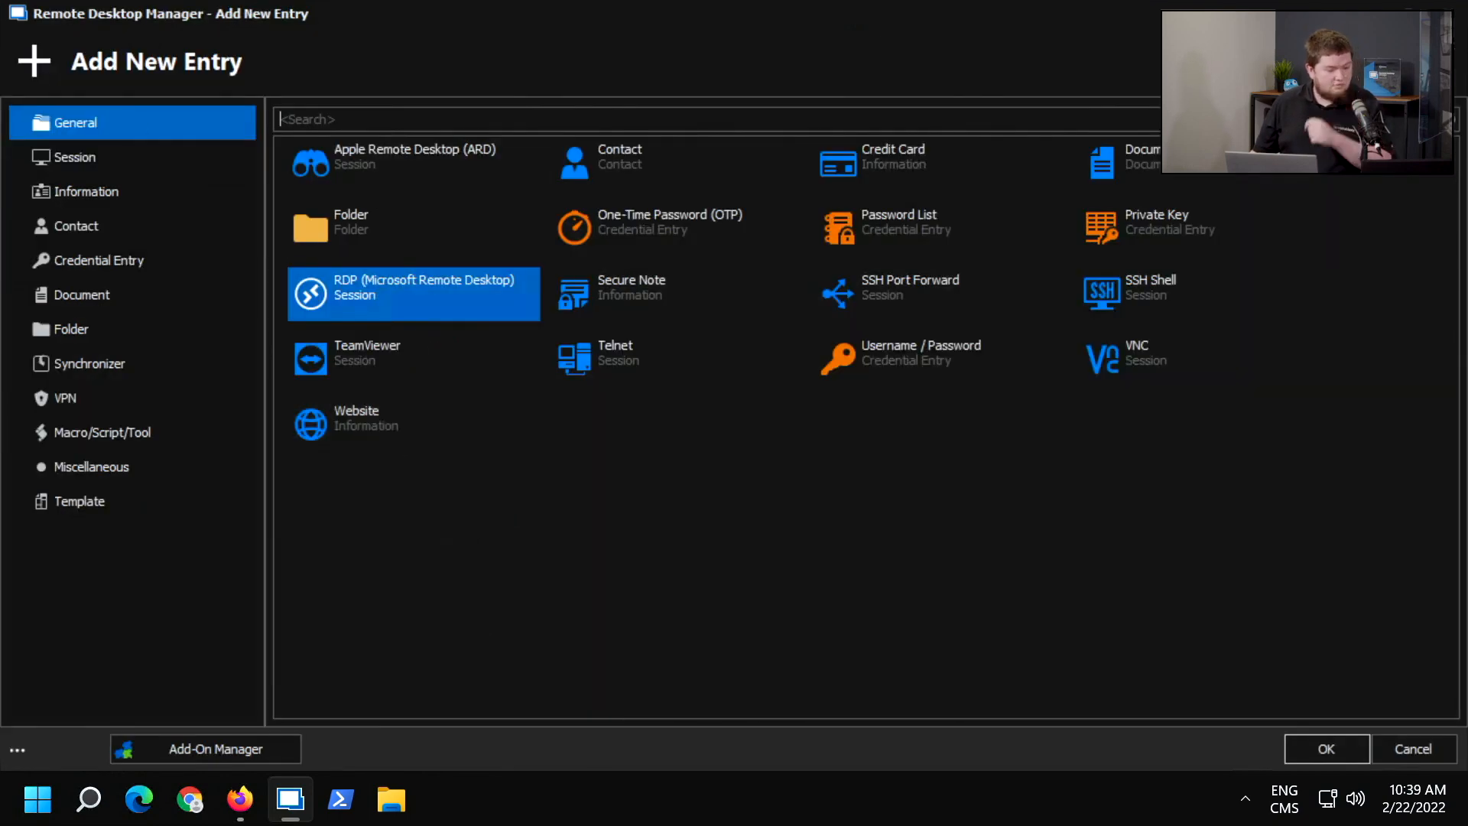
click(322, 116)
text(web)
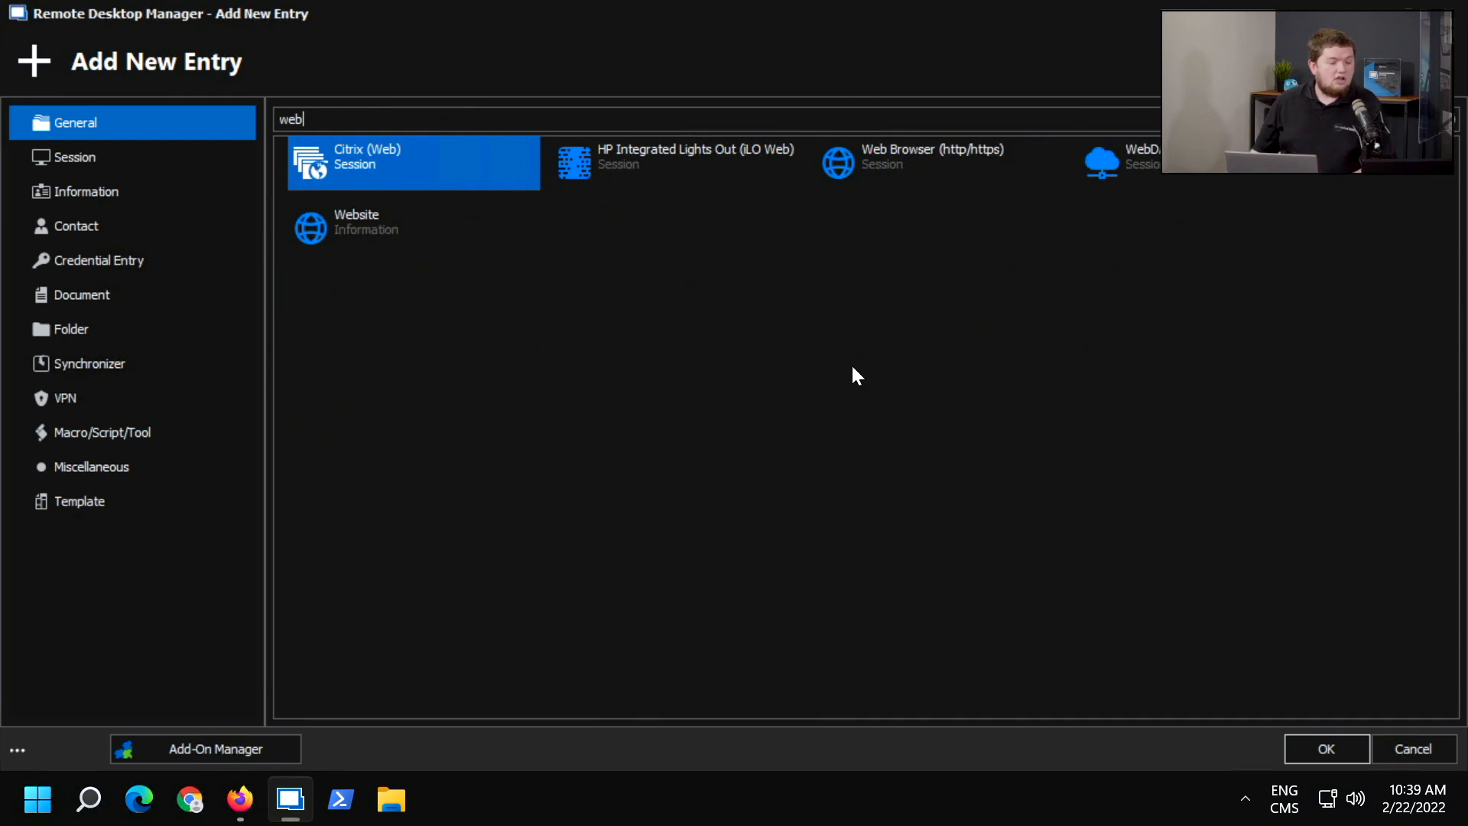
double_click(904, 172)
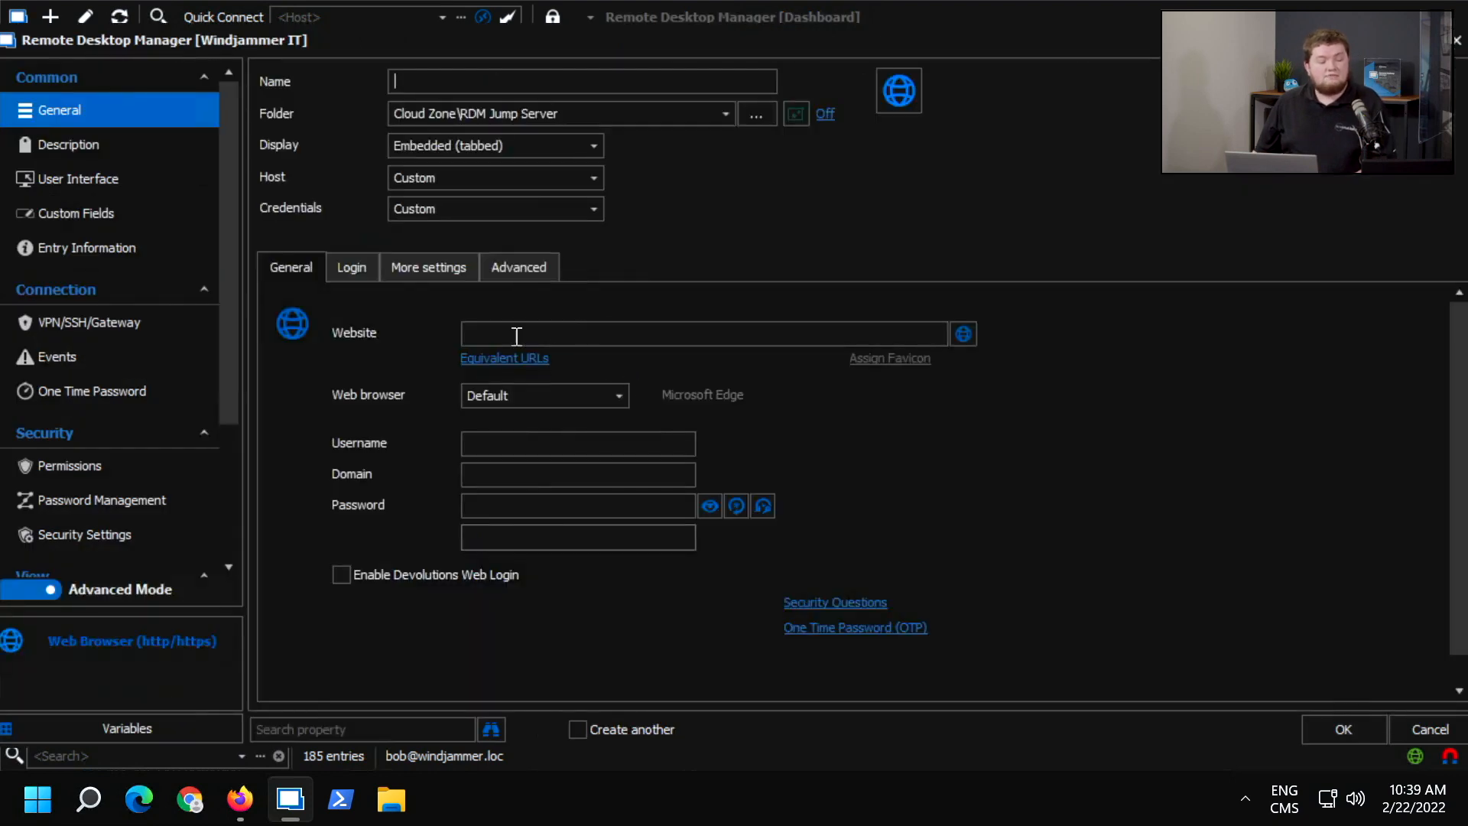
click(501, 395)
click(523, 493)
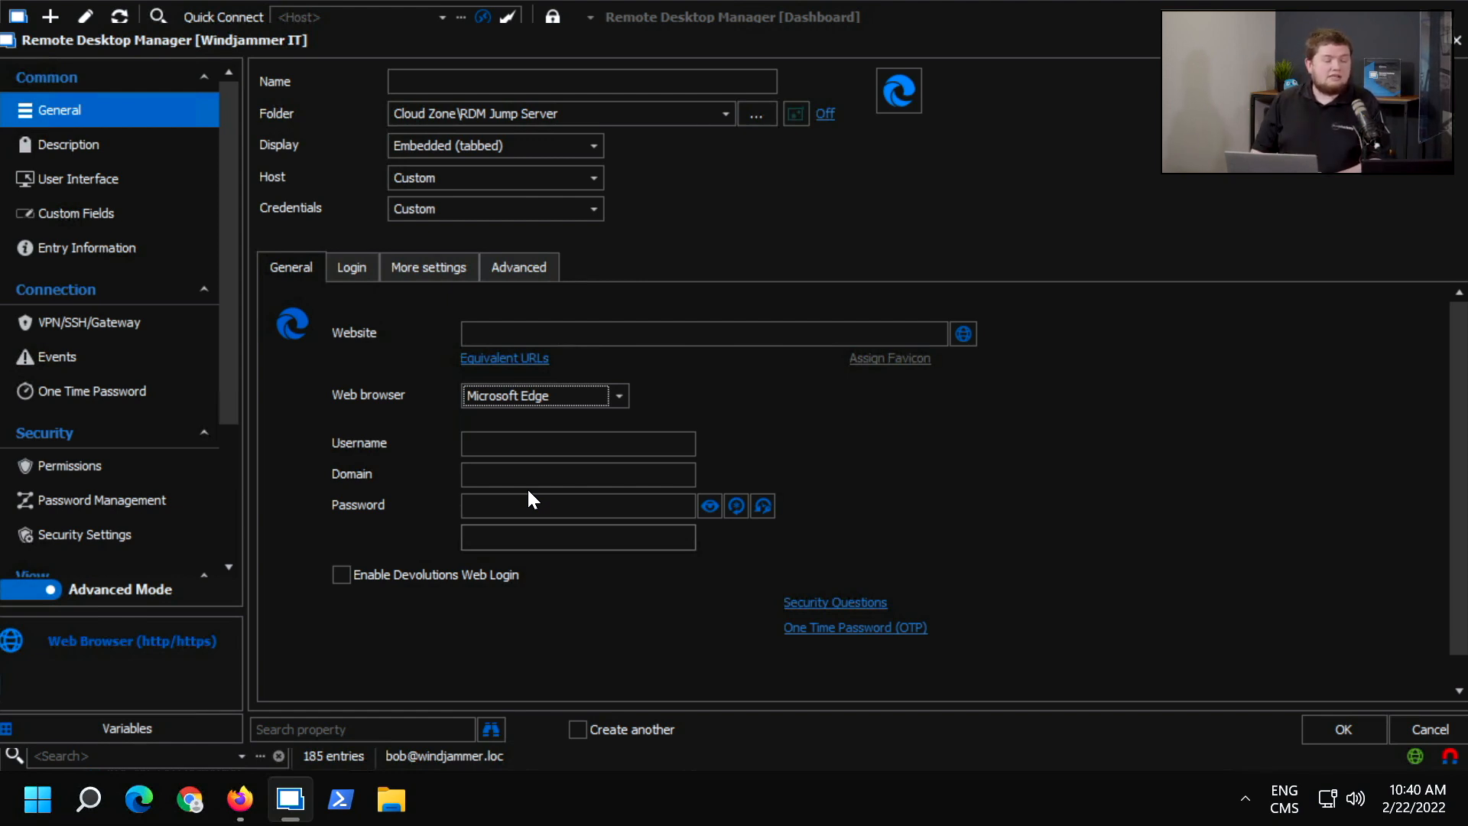
click(1455, 42)
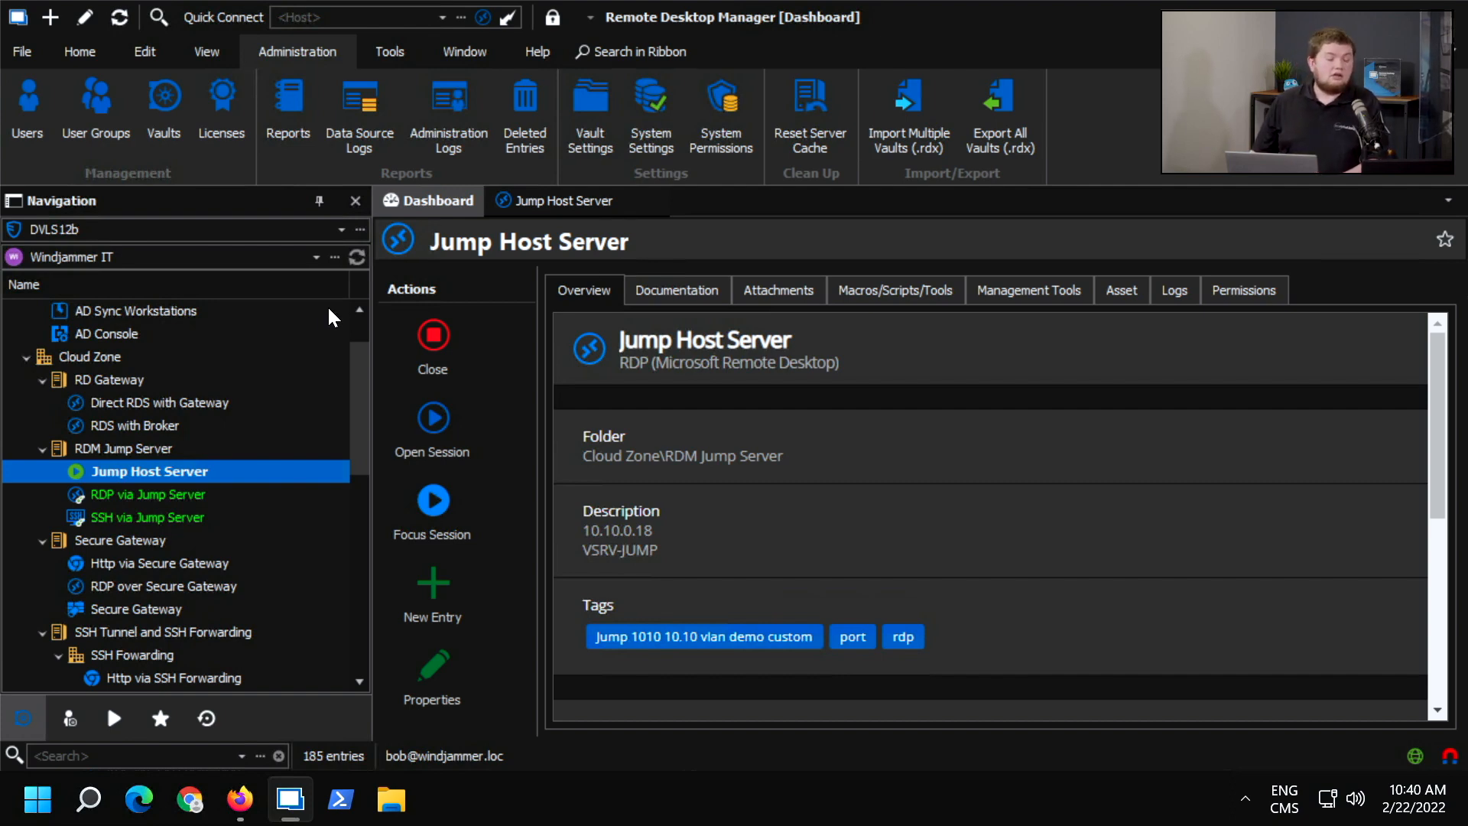
Select the vault root, try the Custom option for Default Permissions in System Settings, and close the settings without saving.
scroll(264, 338, up, 1)
click(205, 303)
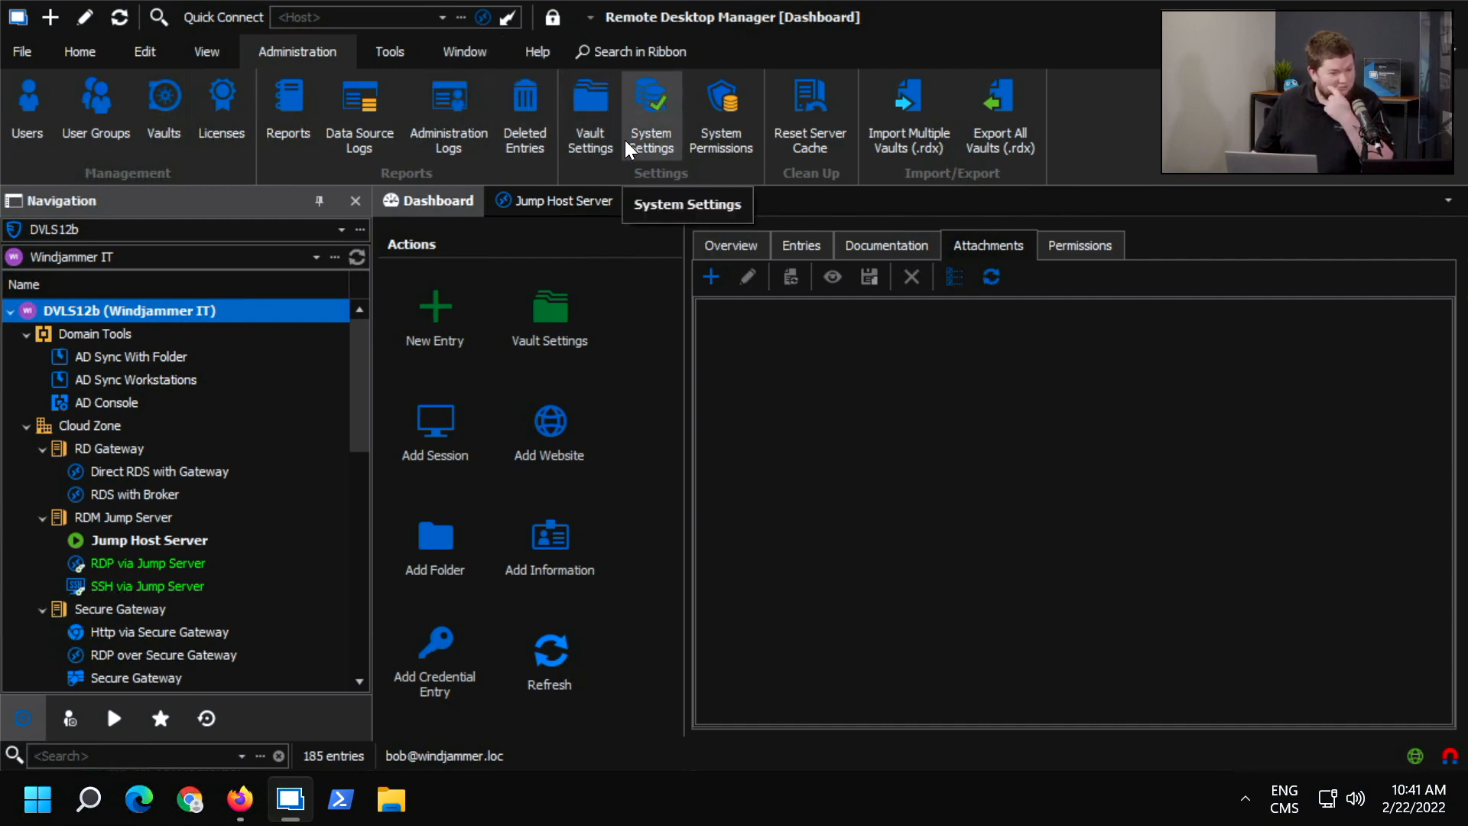
click(649, 143)
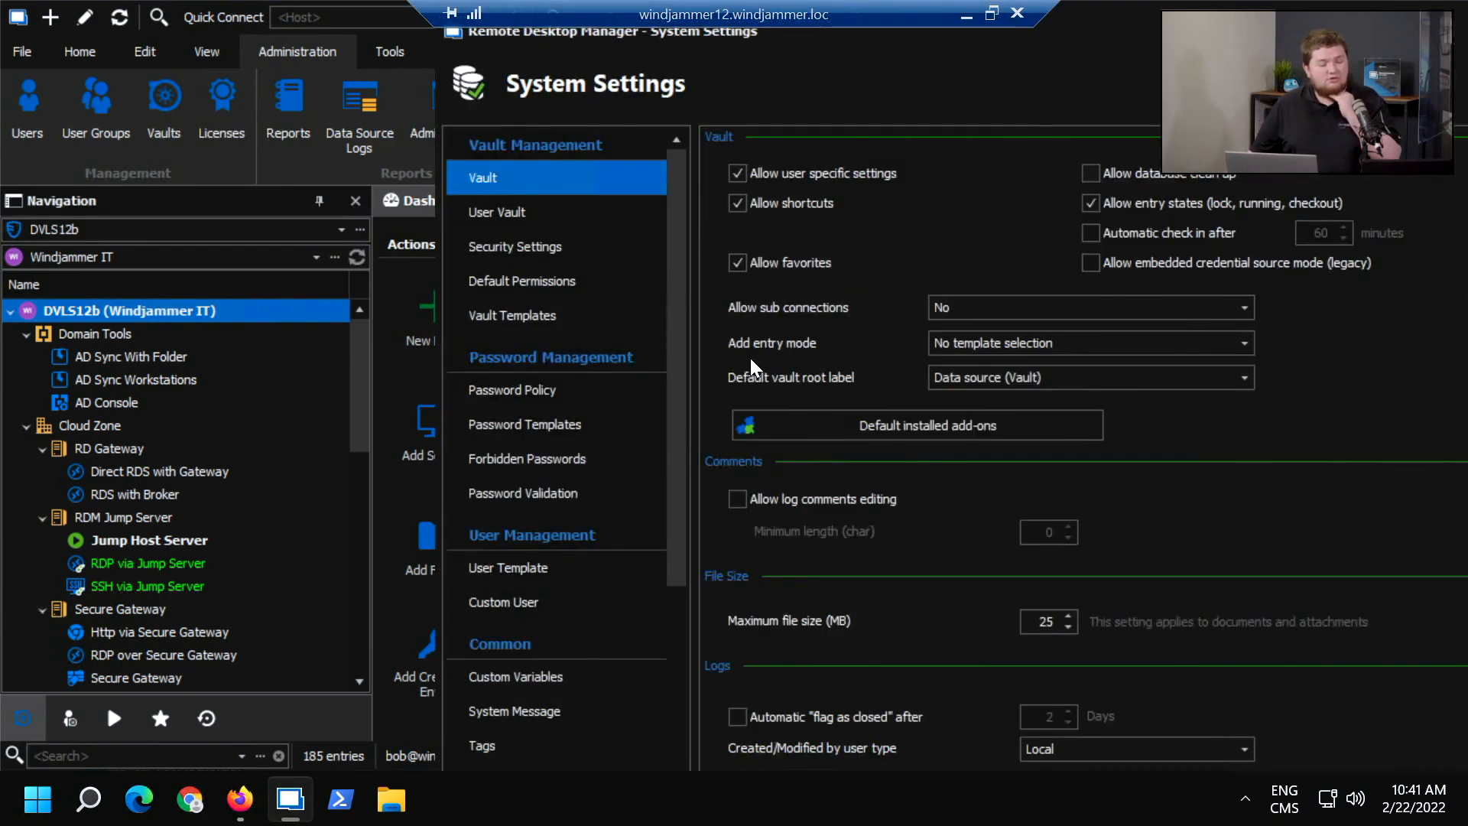
click(586, 269)
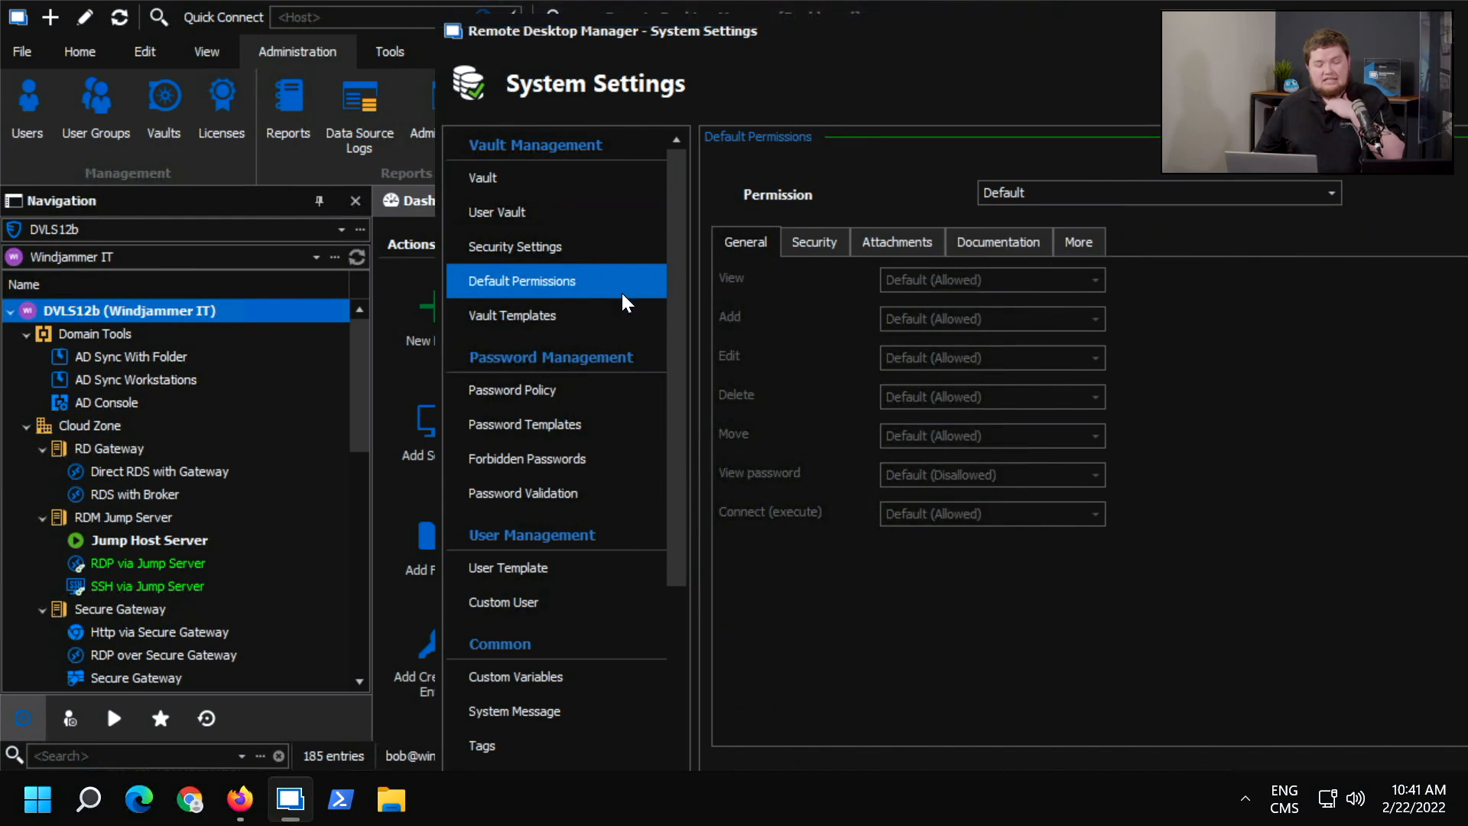
click(1041, 191)
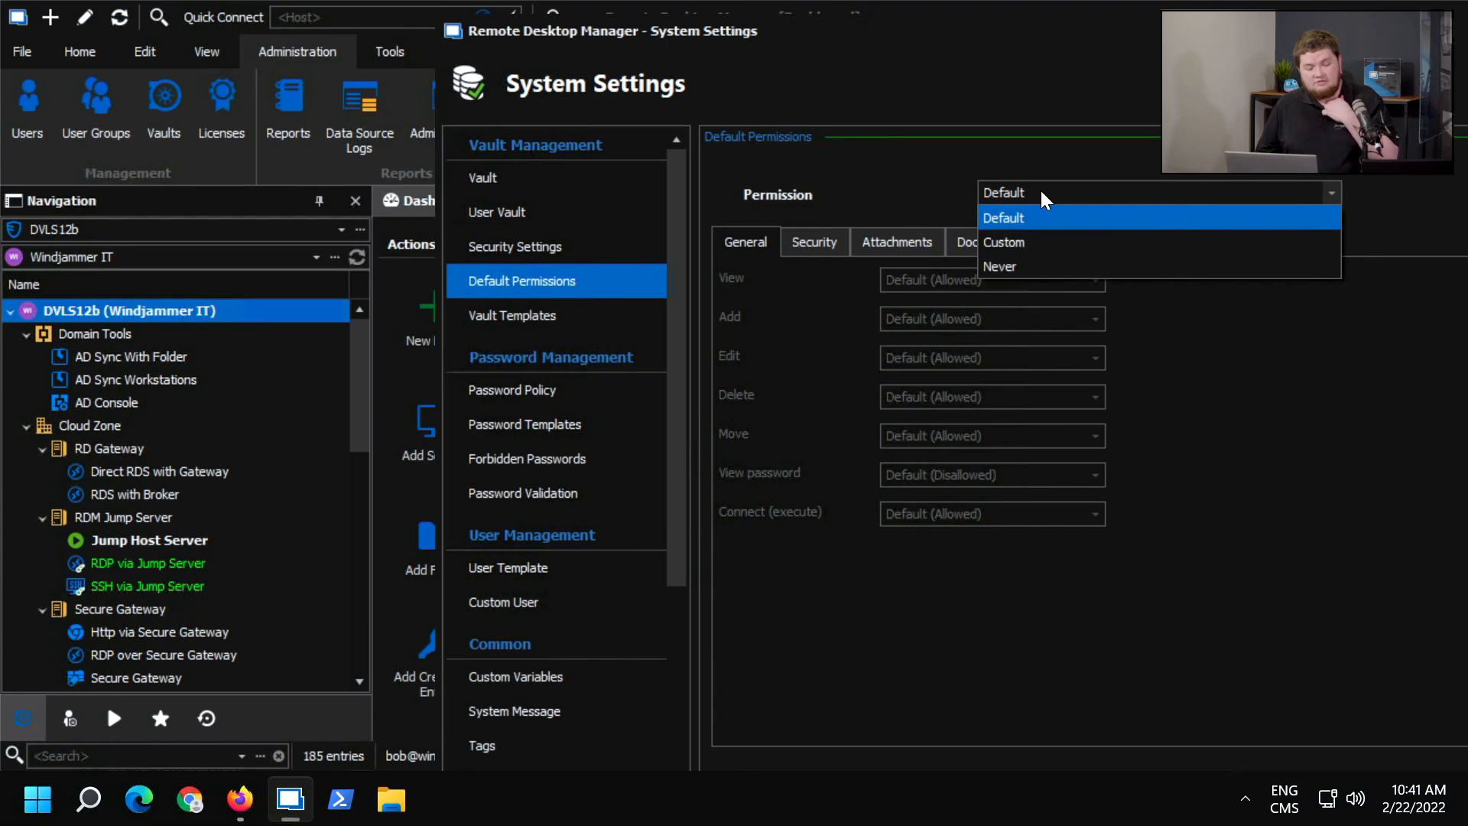
click(1006, 245)
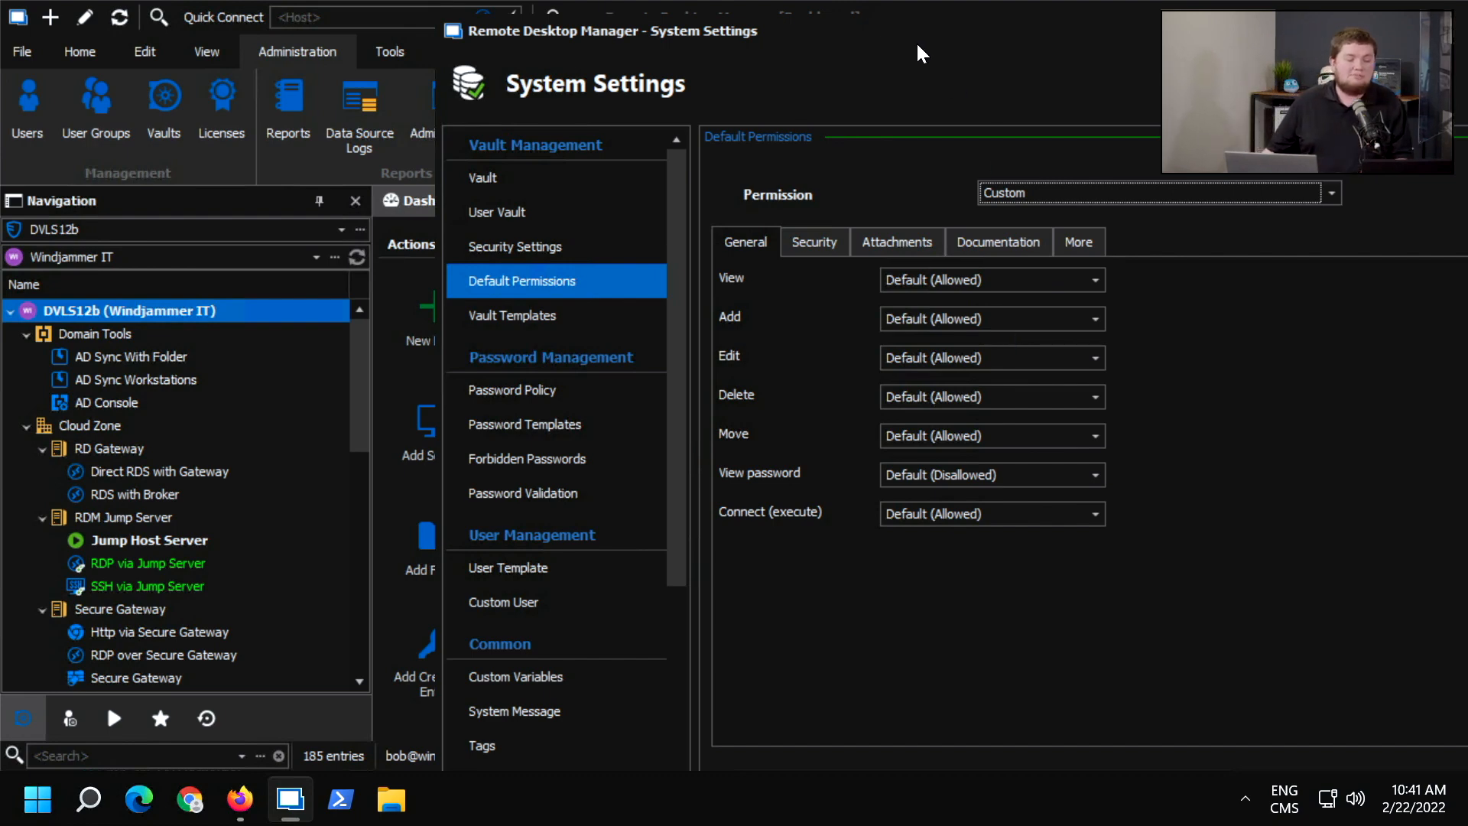
drag(825, 23, 495, 35)
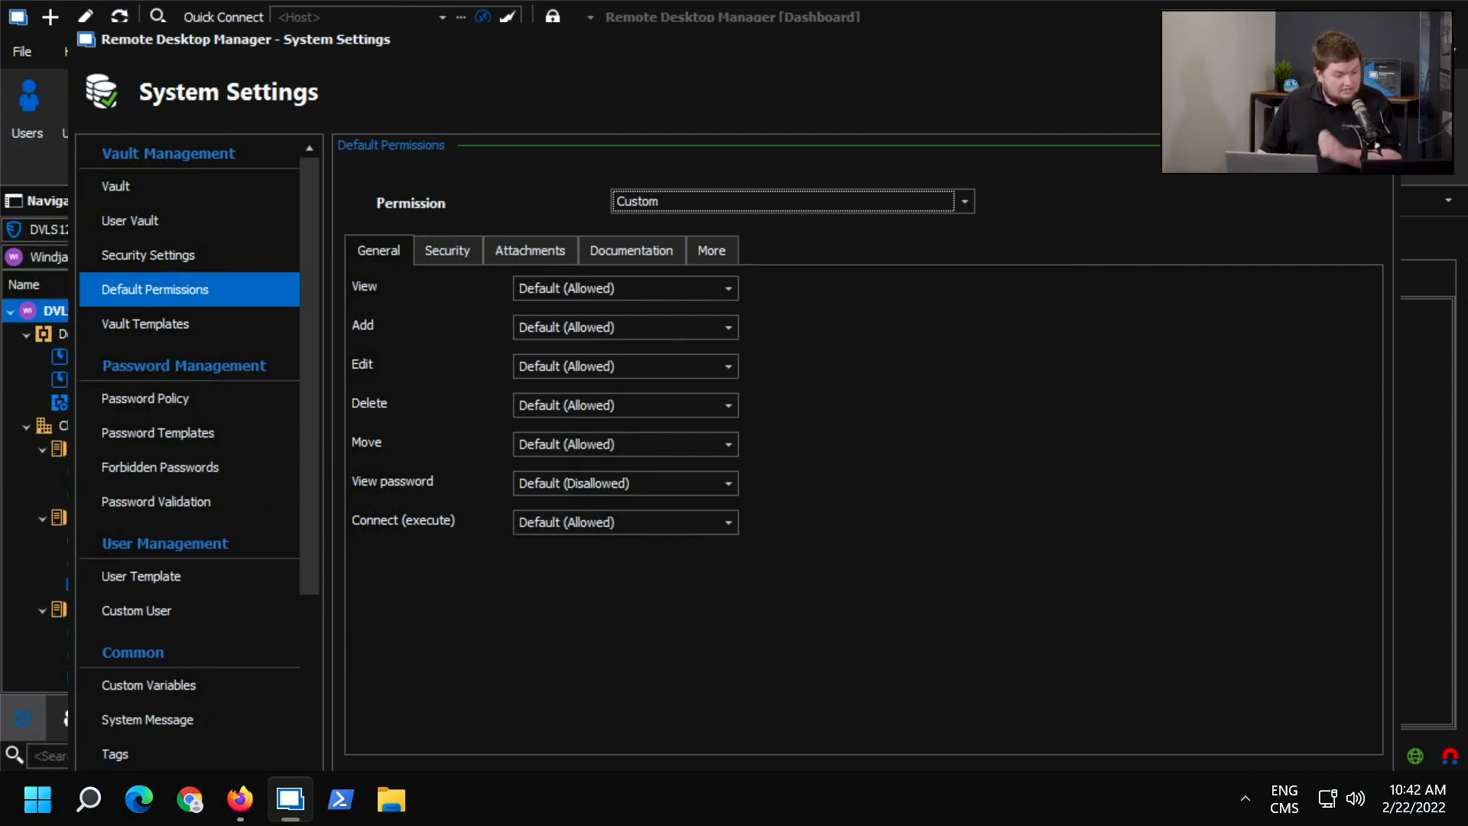
click(1376, 39)
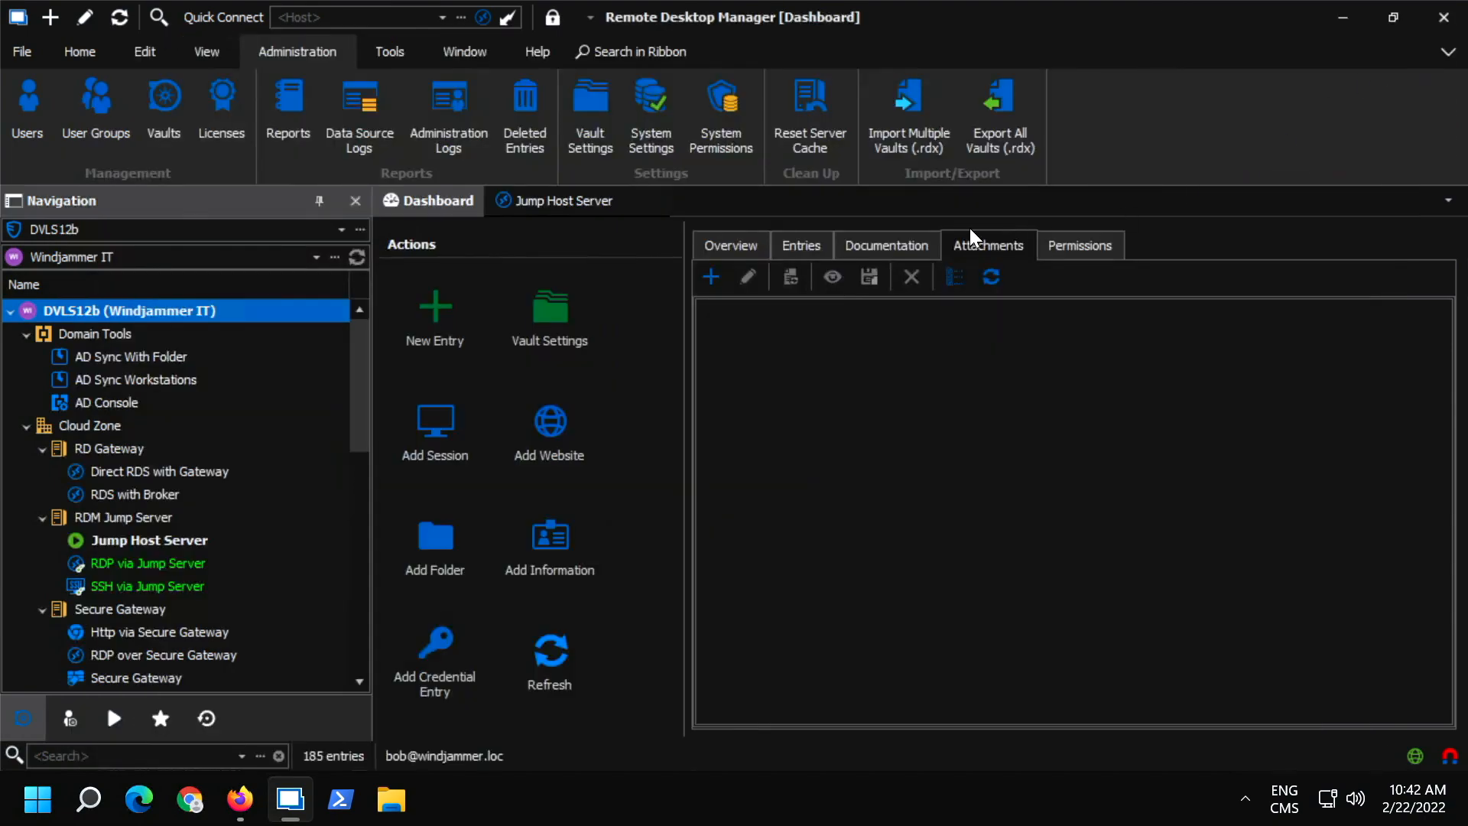
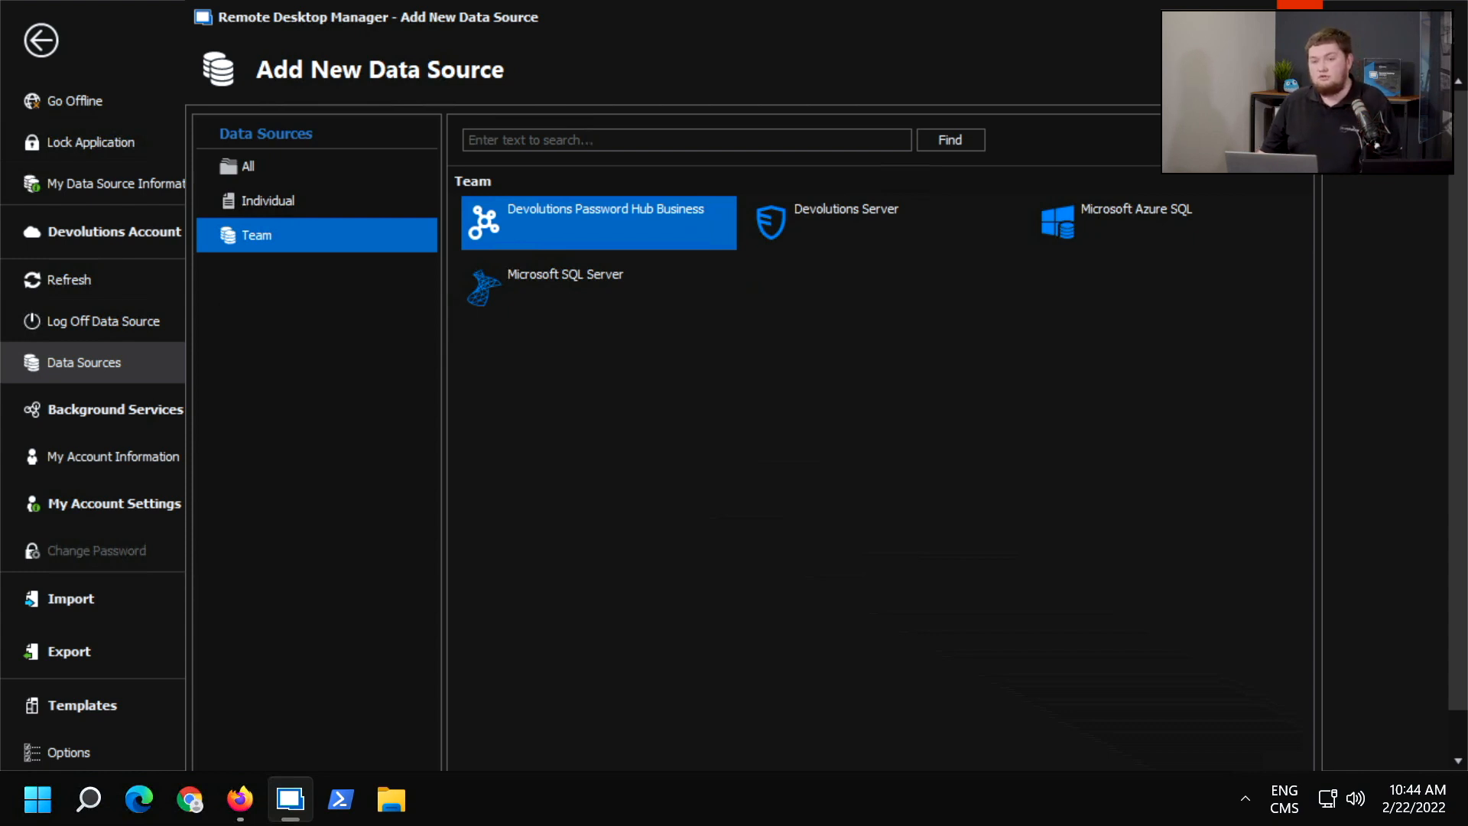
Close and reopen the Add New Data Source window, and view the Team types Devolutions Server and Devolutions Password Hub Business.
key(Escape)
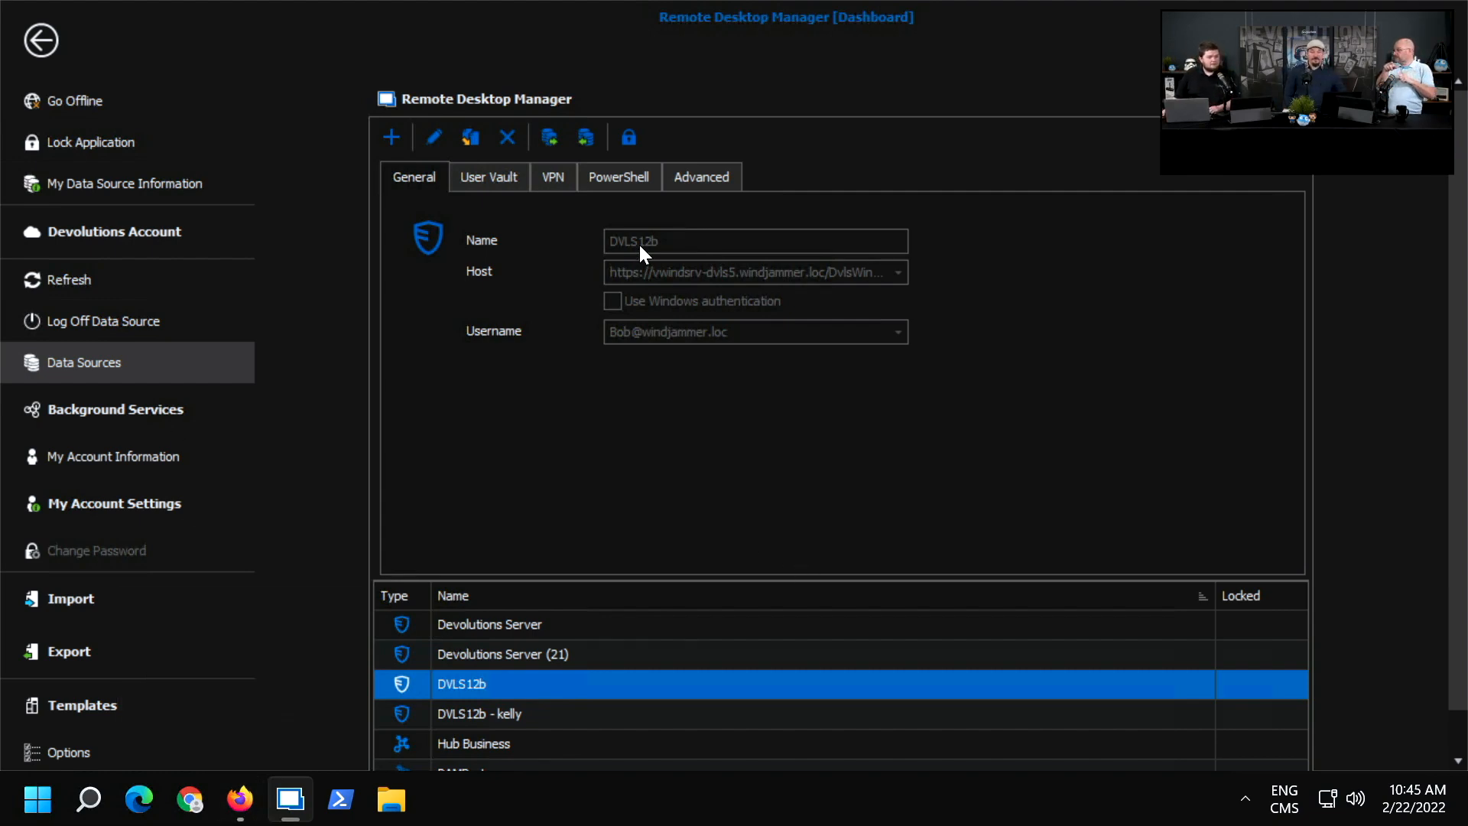
click(388, 138)
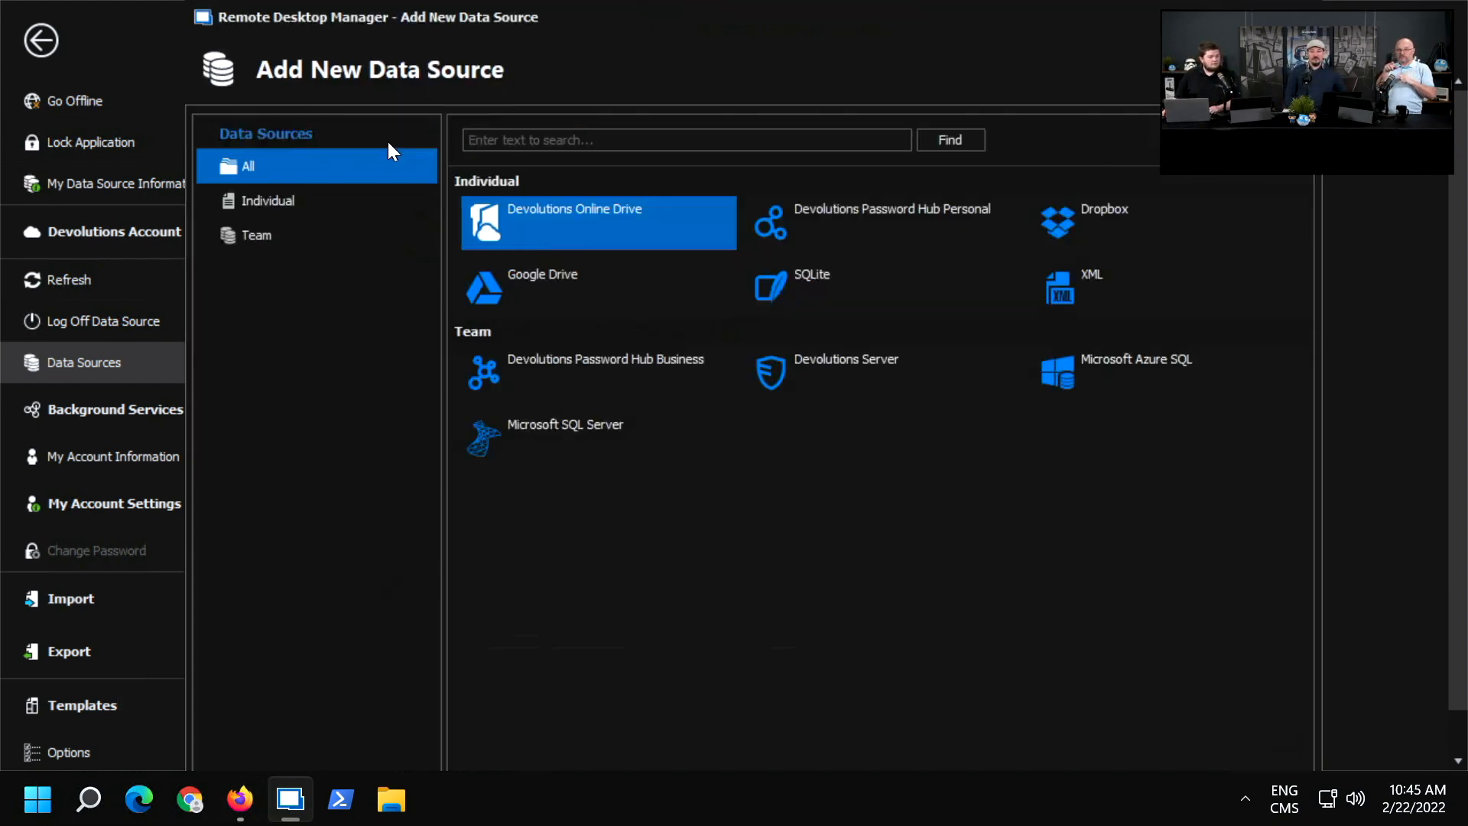
click(323, 233)
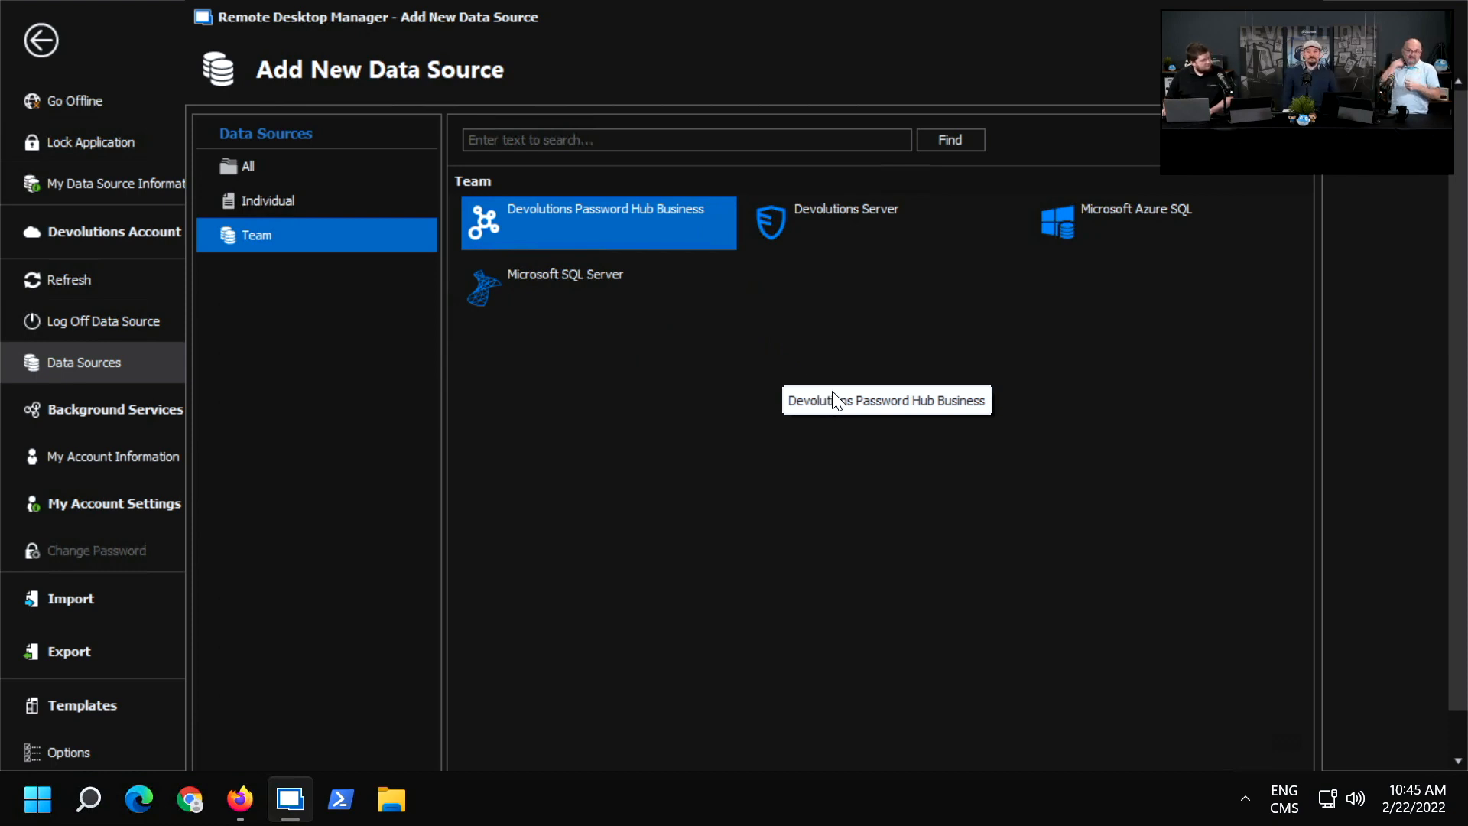
click(865, 213)
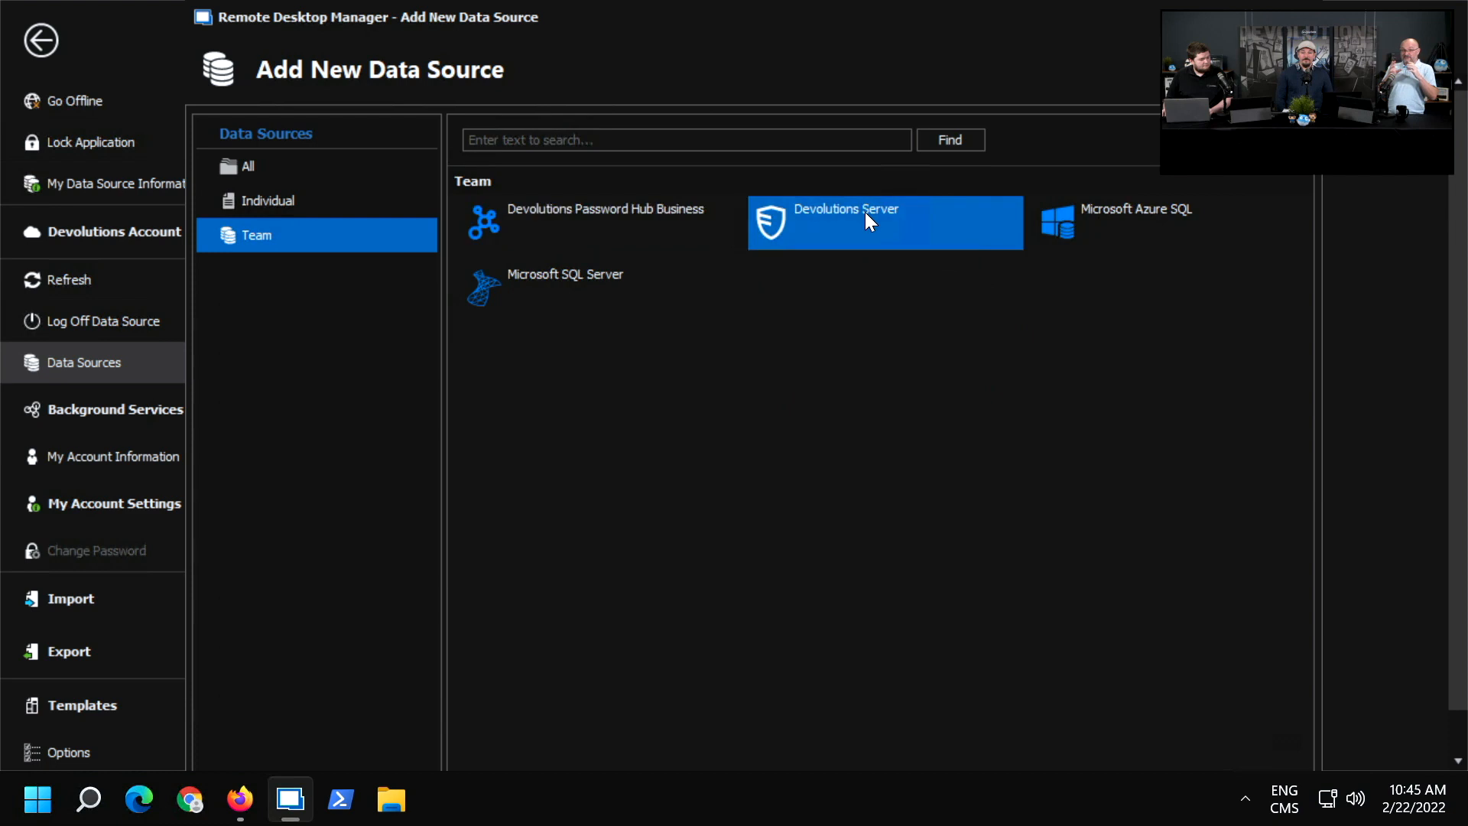
click(648, 227)
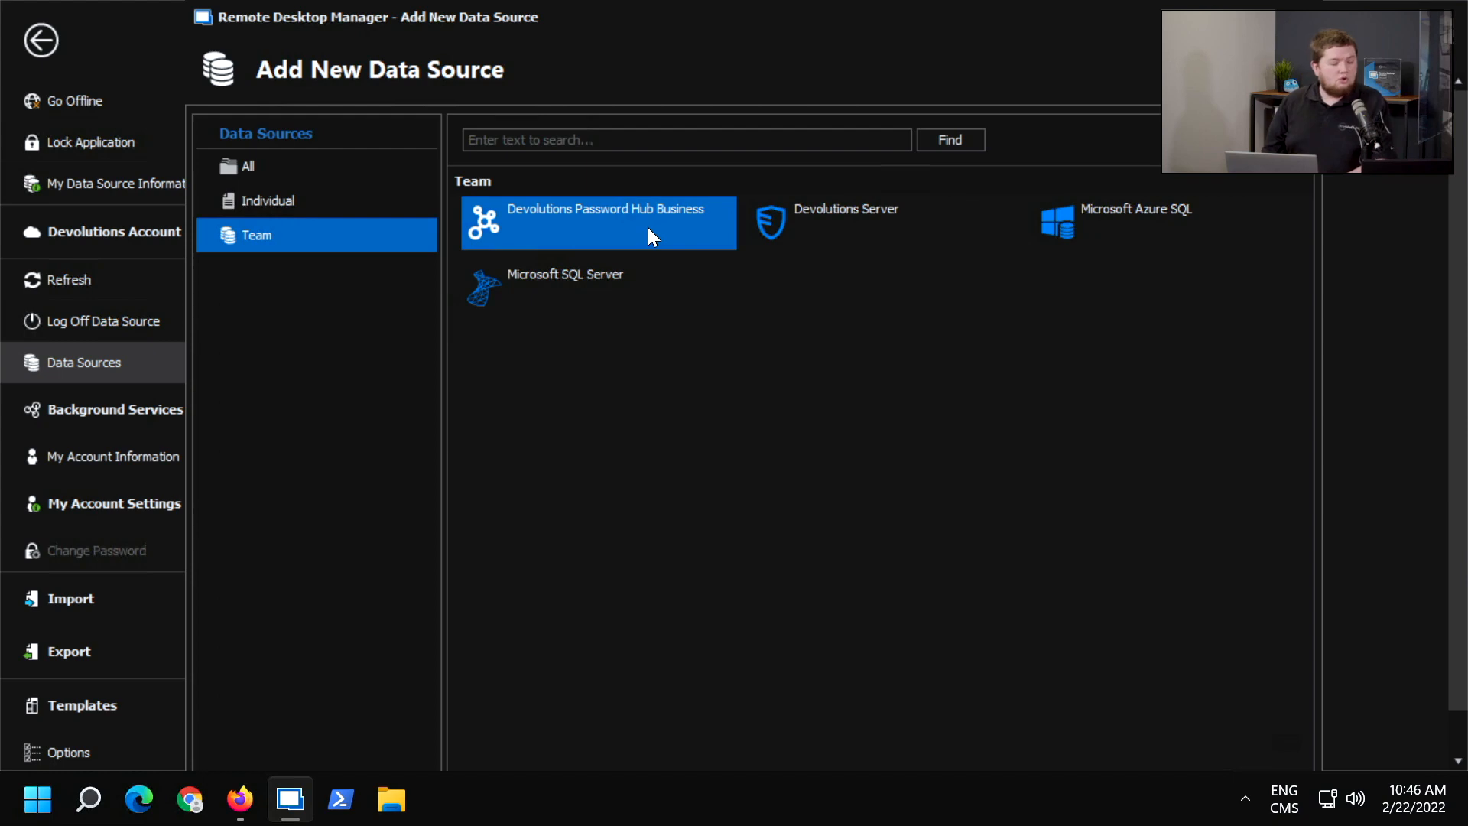
Switch to the Devolutions Server login page in Firefox and log in with the account username and password.
mouse_move(242, 815)
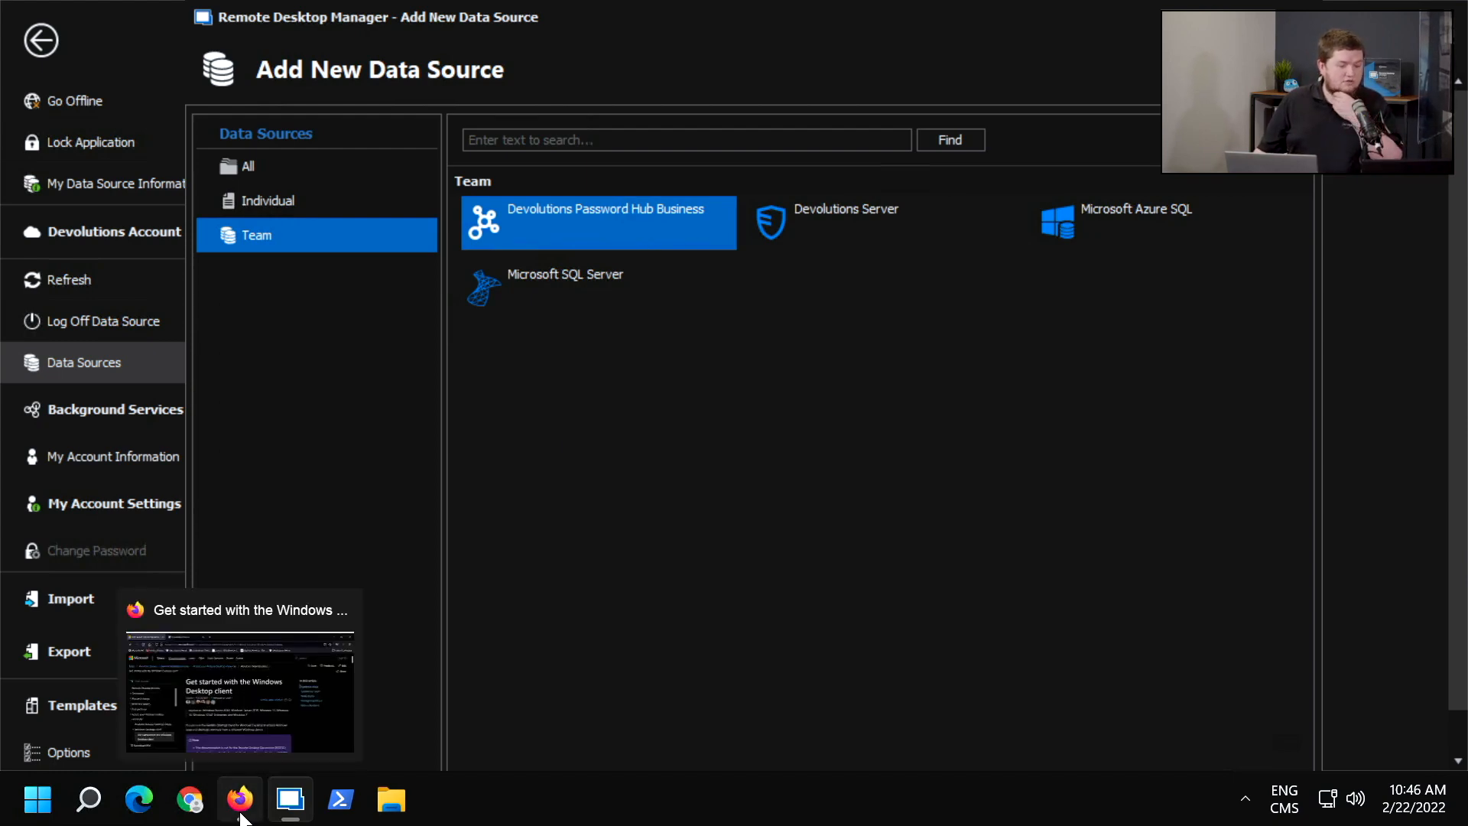
click(242, 816)
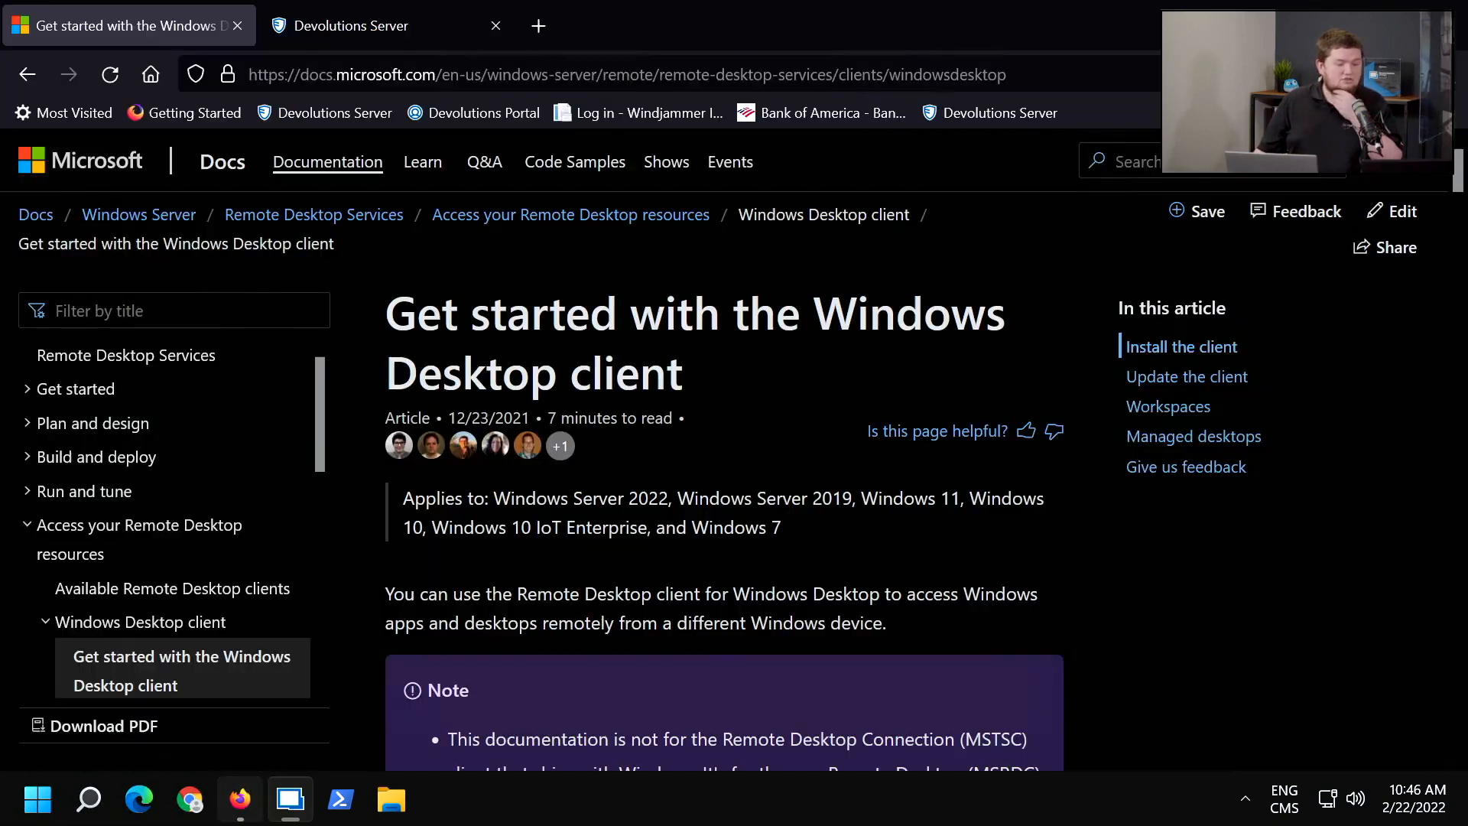
click(365, 25)
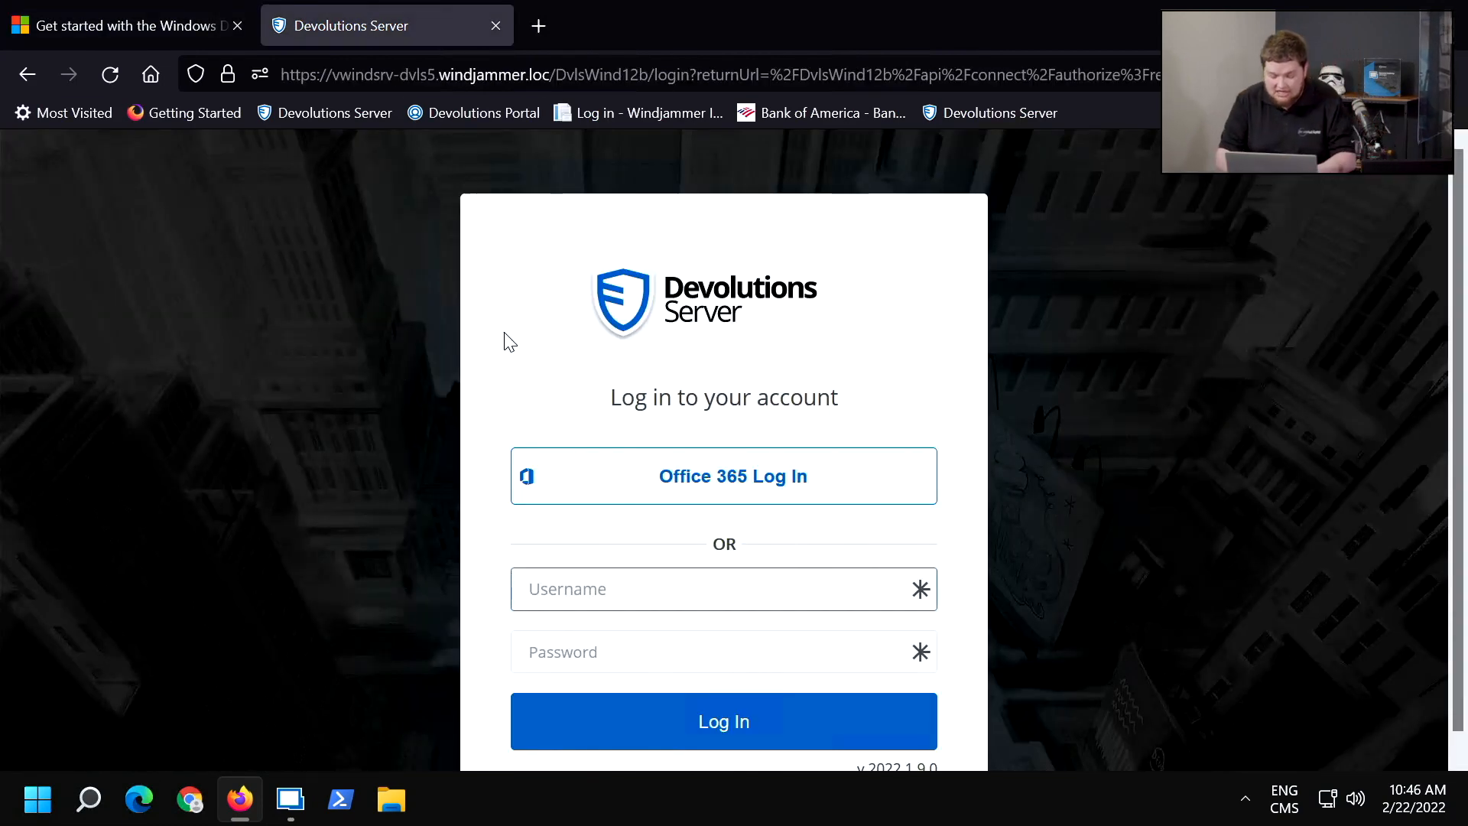
text(Bob)
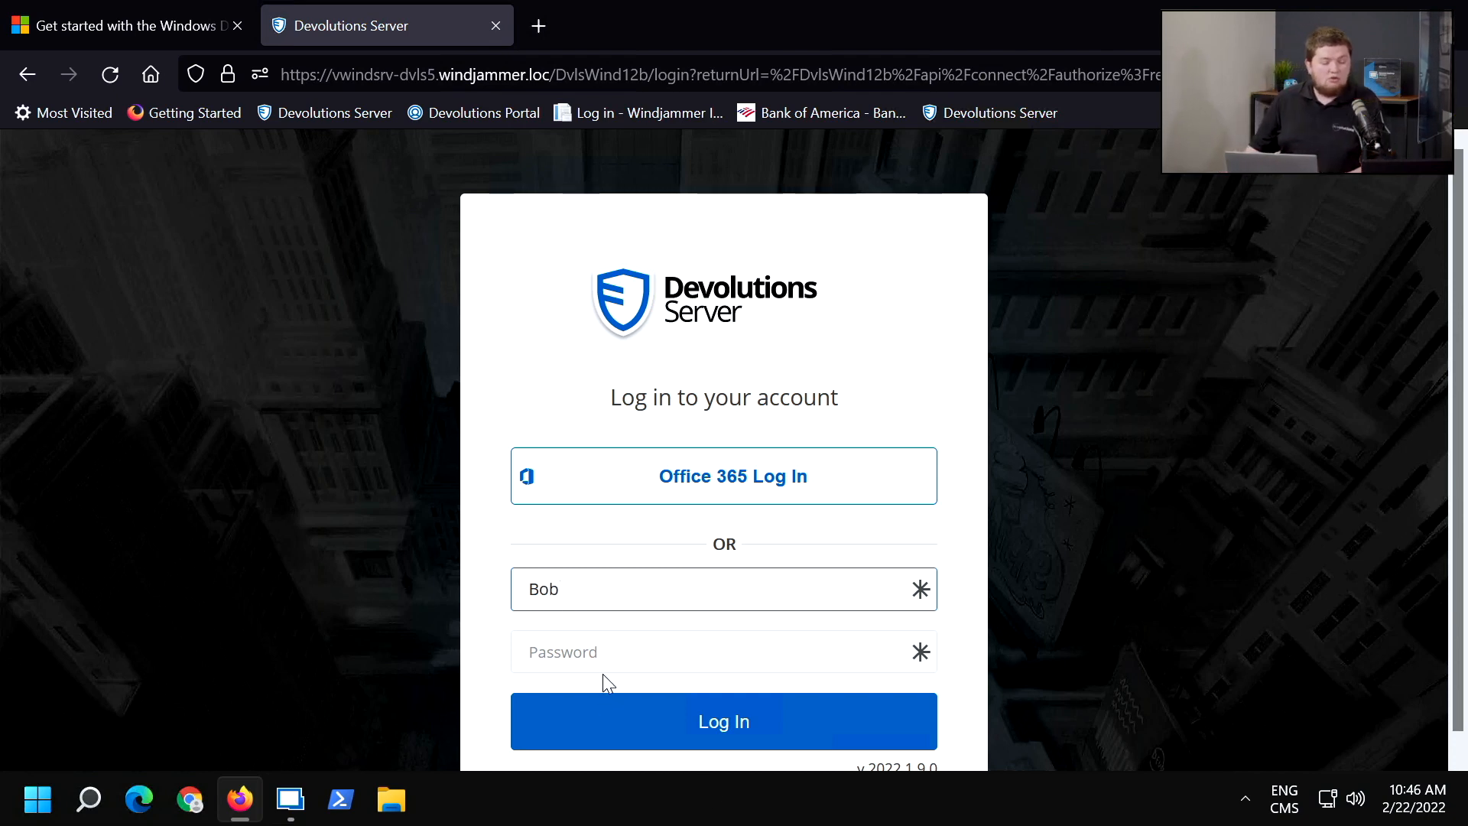
click(595, 652)
text(******)
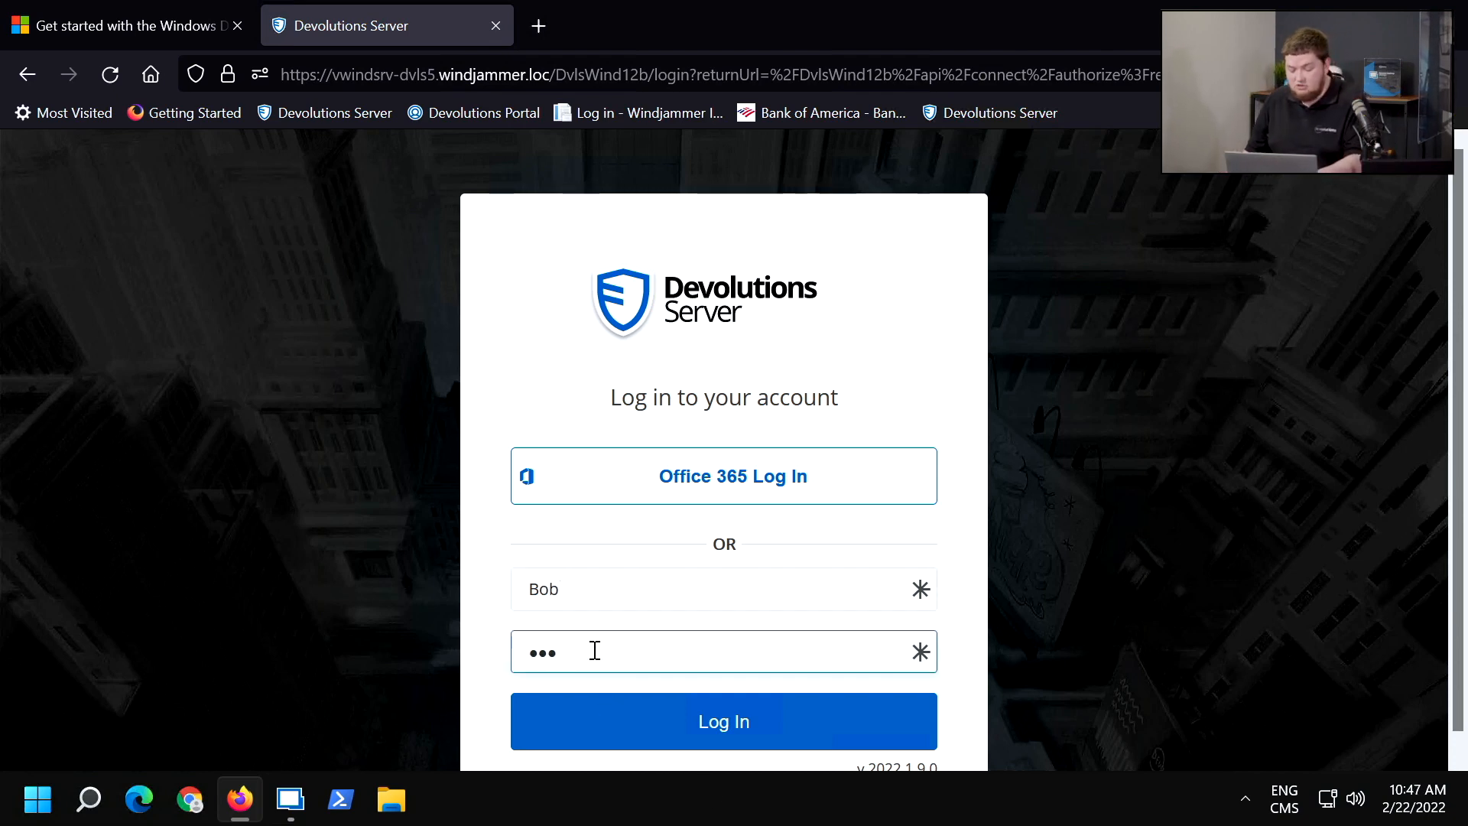
key(Return)
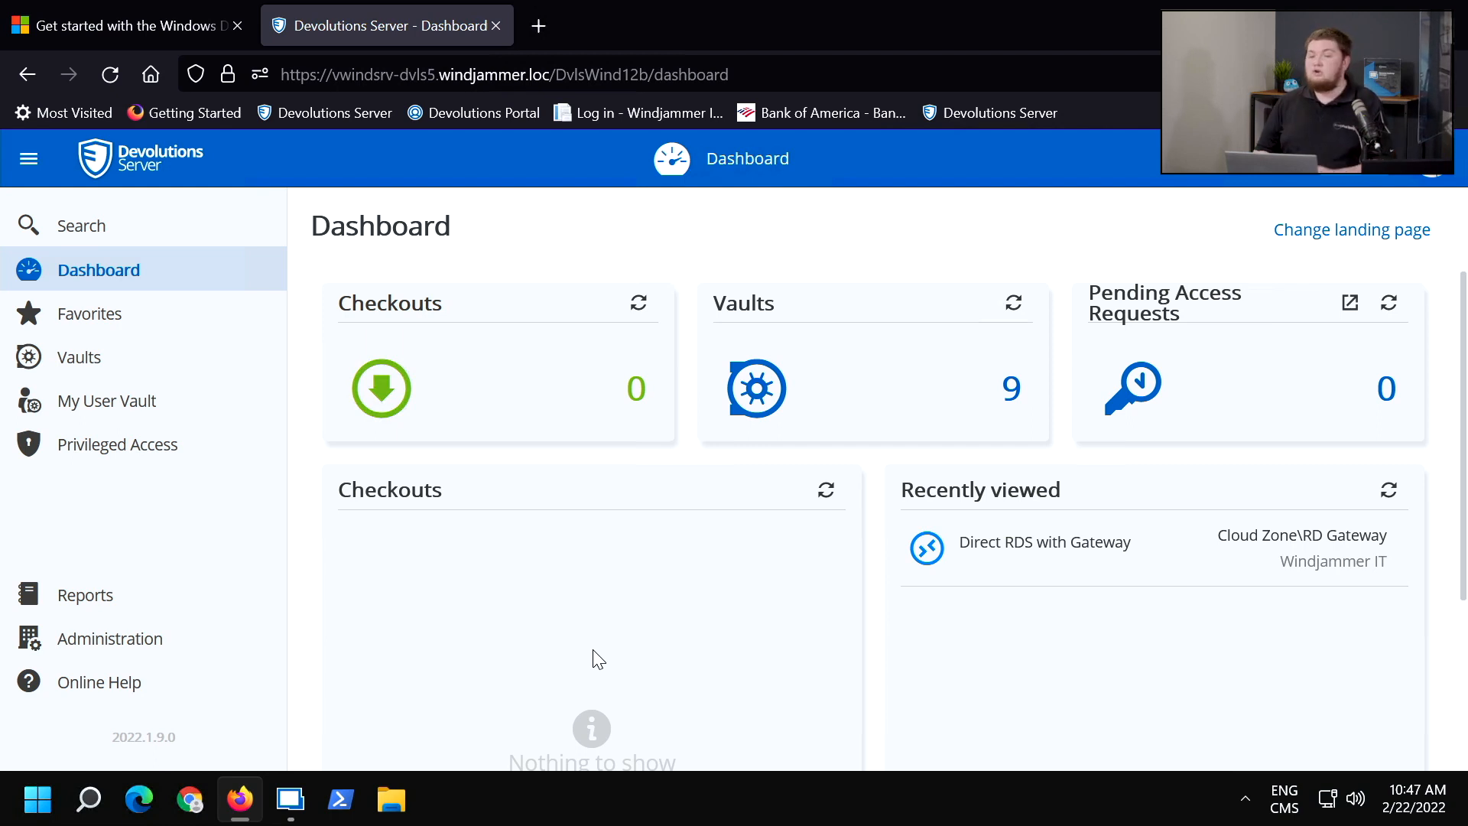
Open the Authentication page of the Server Settings in the Devolutions Server administration.
click(169, 644)
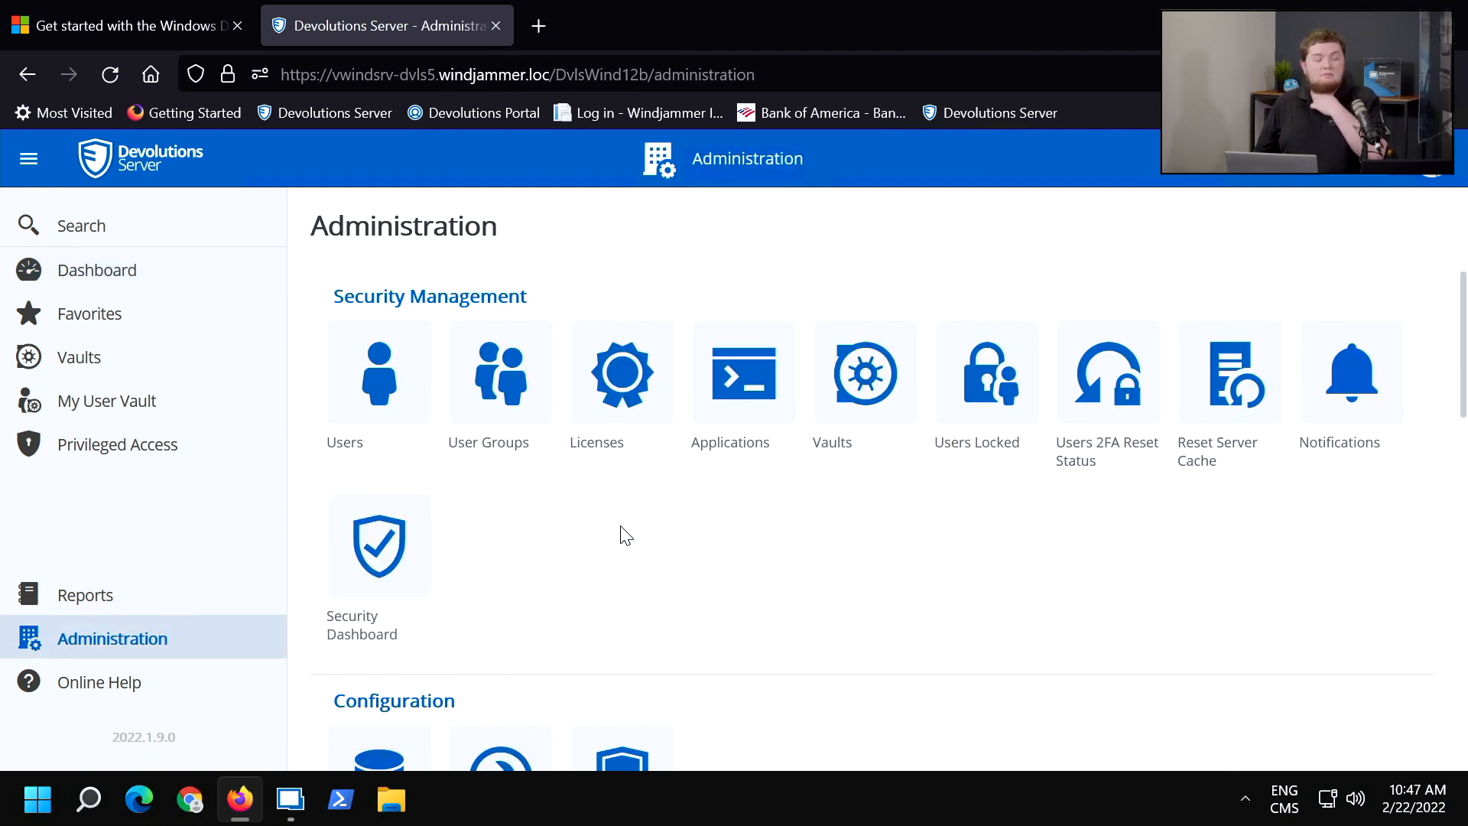
scroll(599, 540, down, 5)
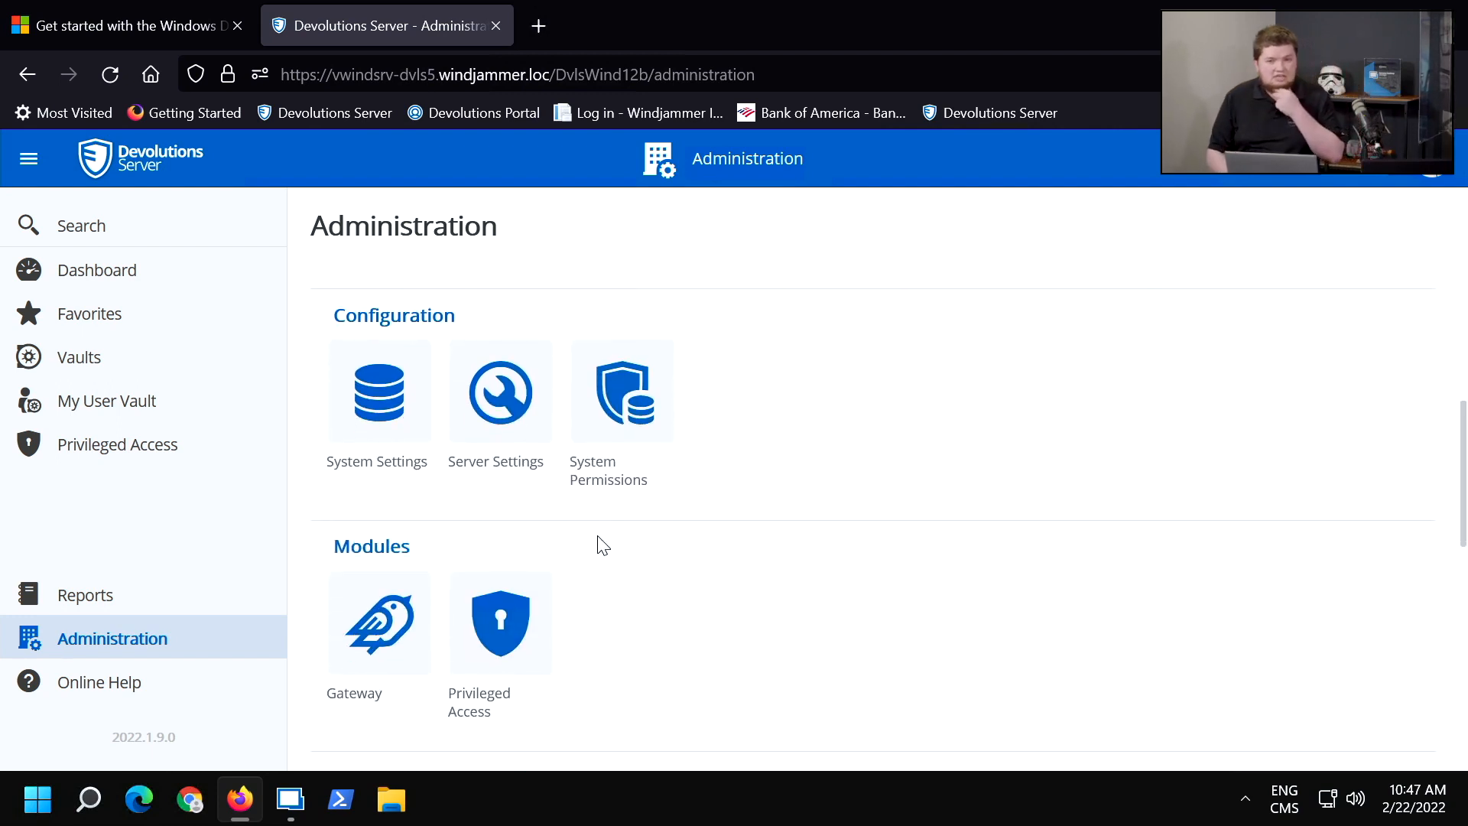
click(531, 435)
click(490, 392)
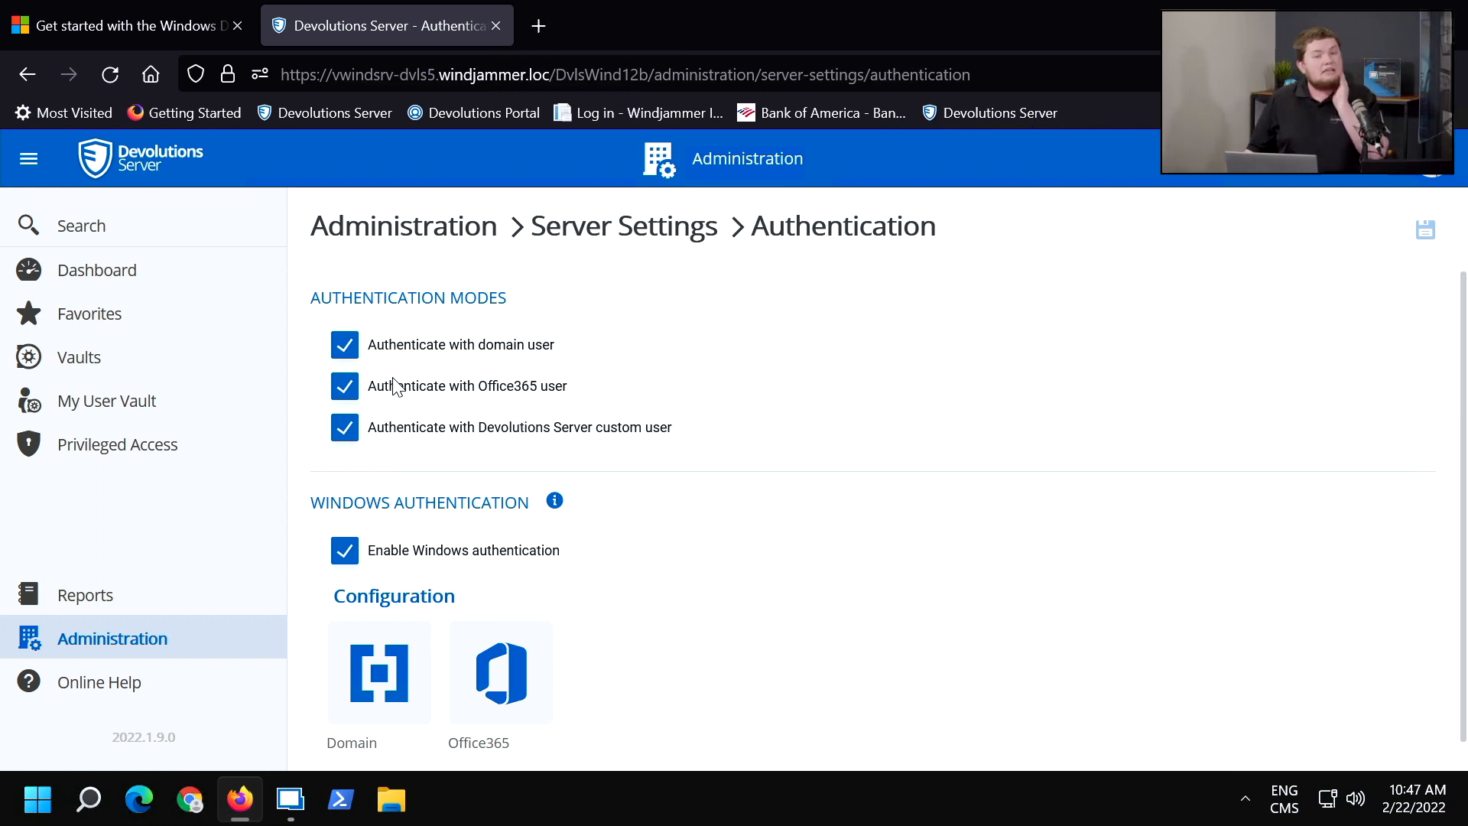
Review the Domain authentication configuration, including LDAPS, Automatic User Creation, and the domain users and user group cache.
scroll(405, 594, down, 1)
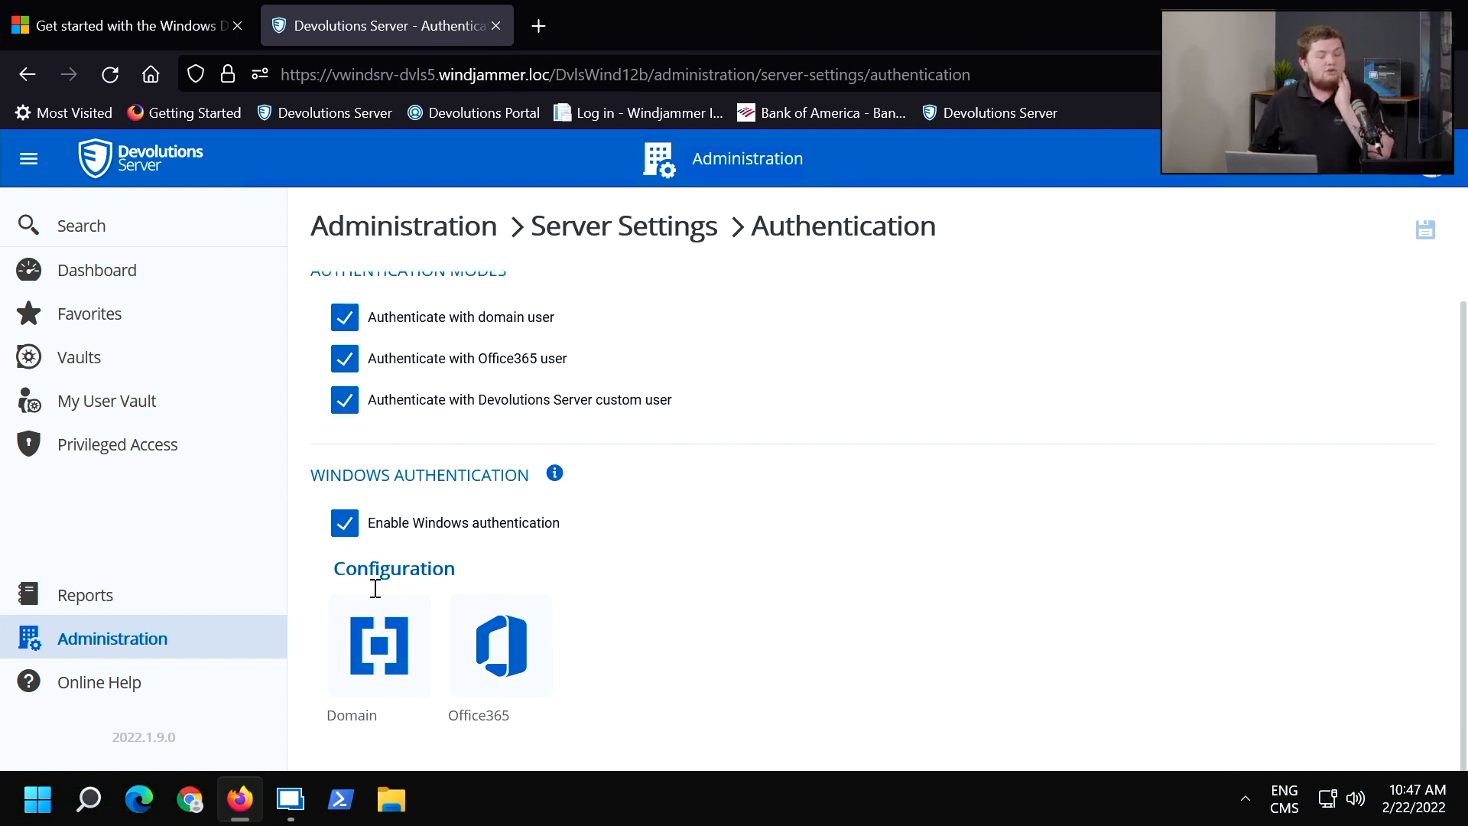
click(370, 623)
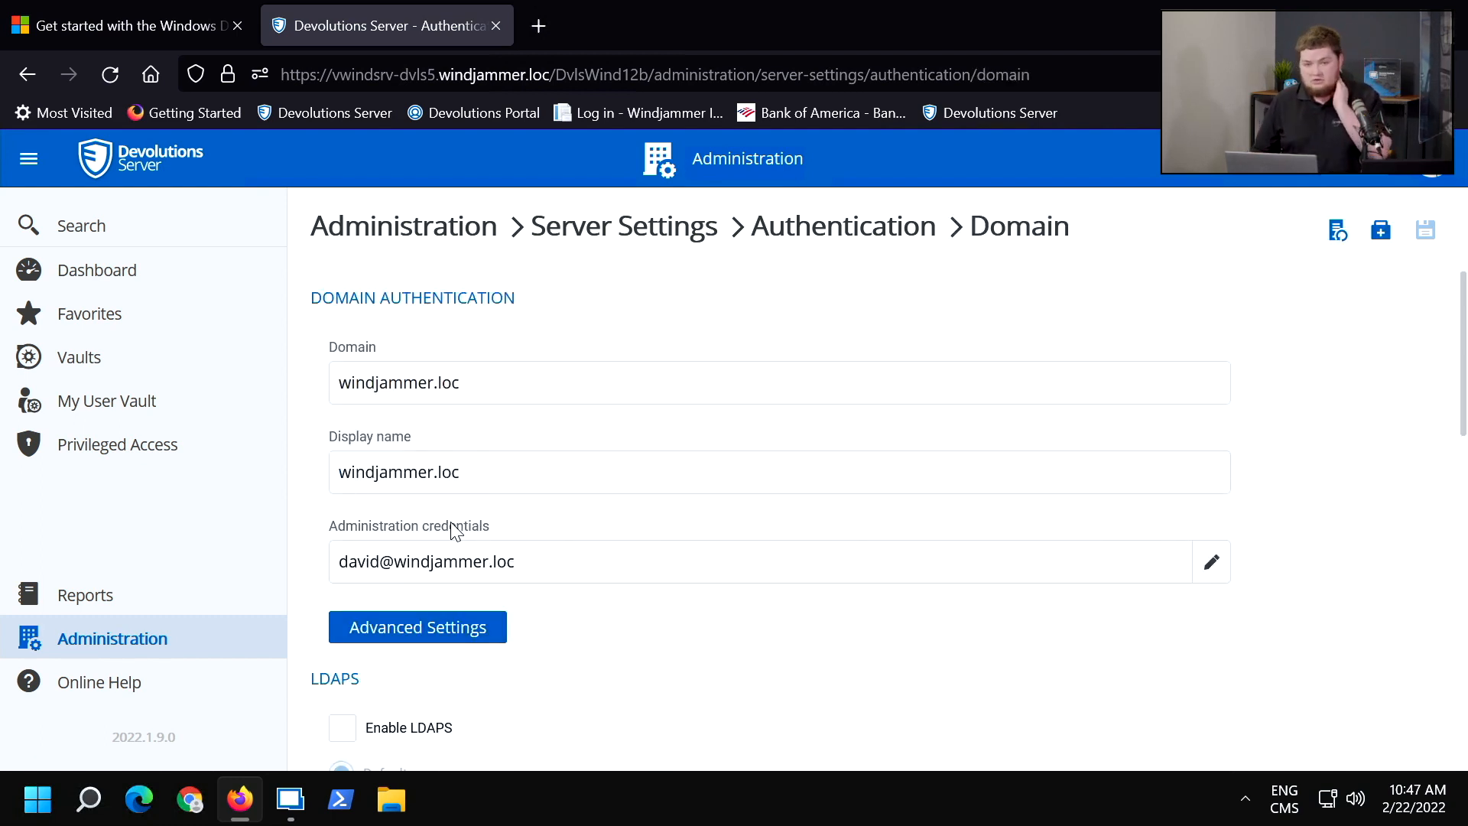
scroll(456, 531, down, 3)
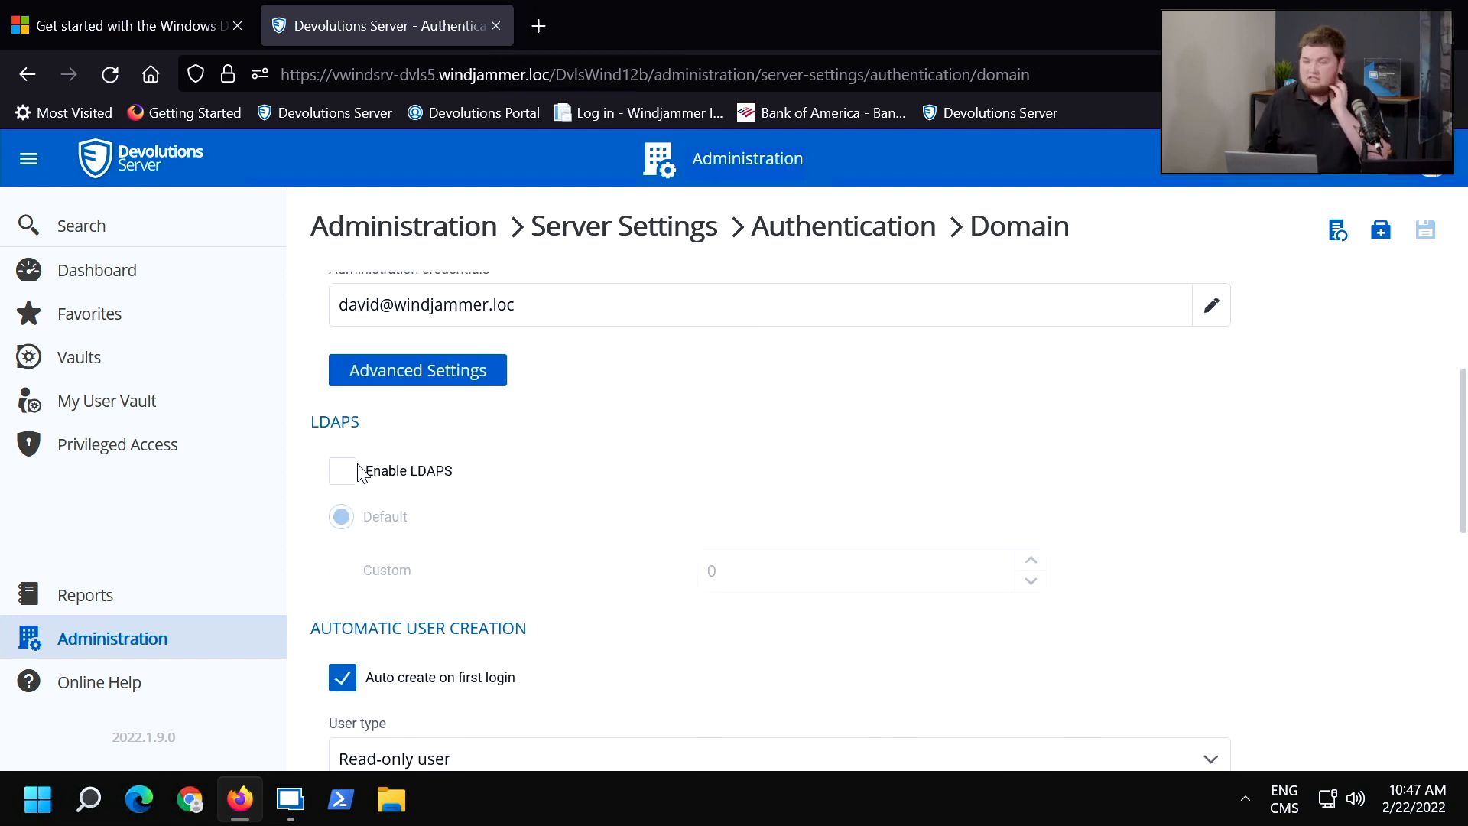
scroll(353, 470, down, 5)
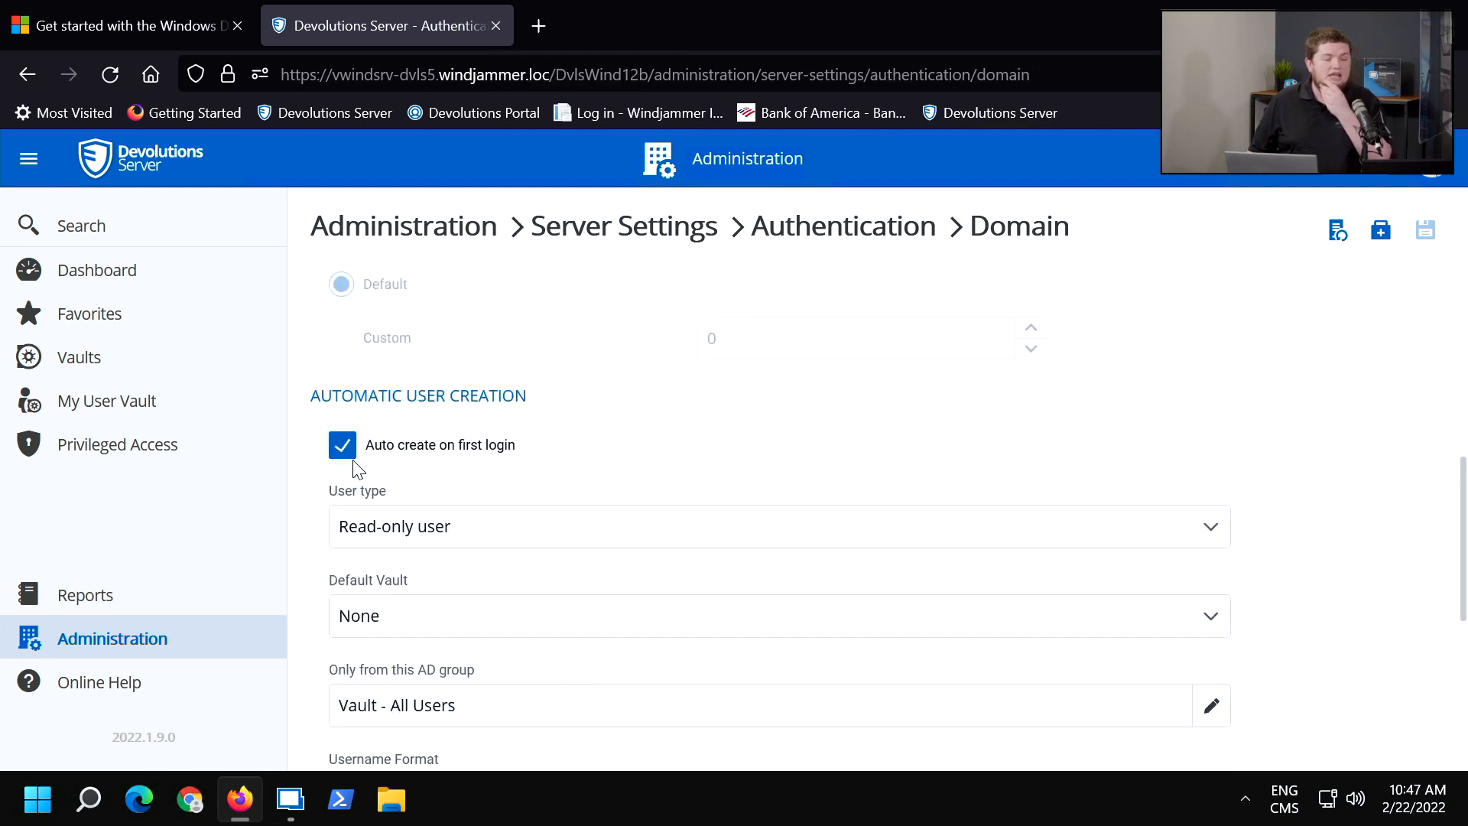
scroll(353, 470, up, 4)
scroll(354, 470, down, 2)
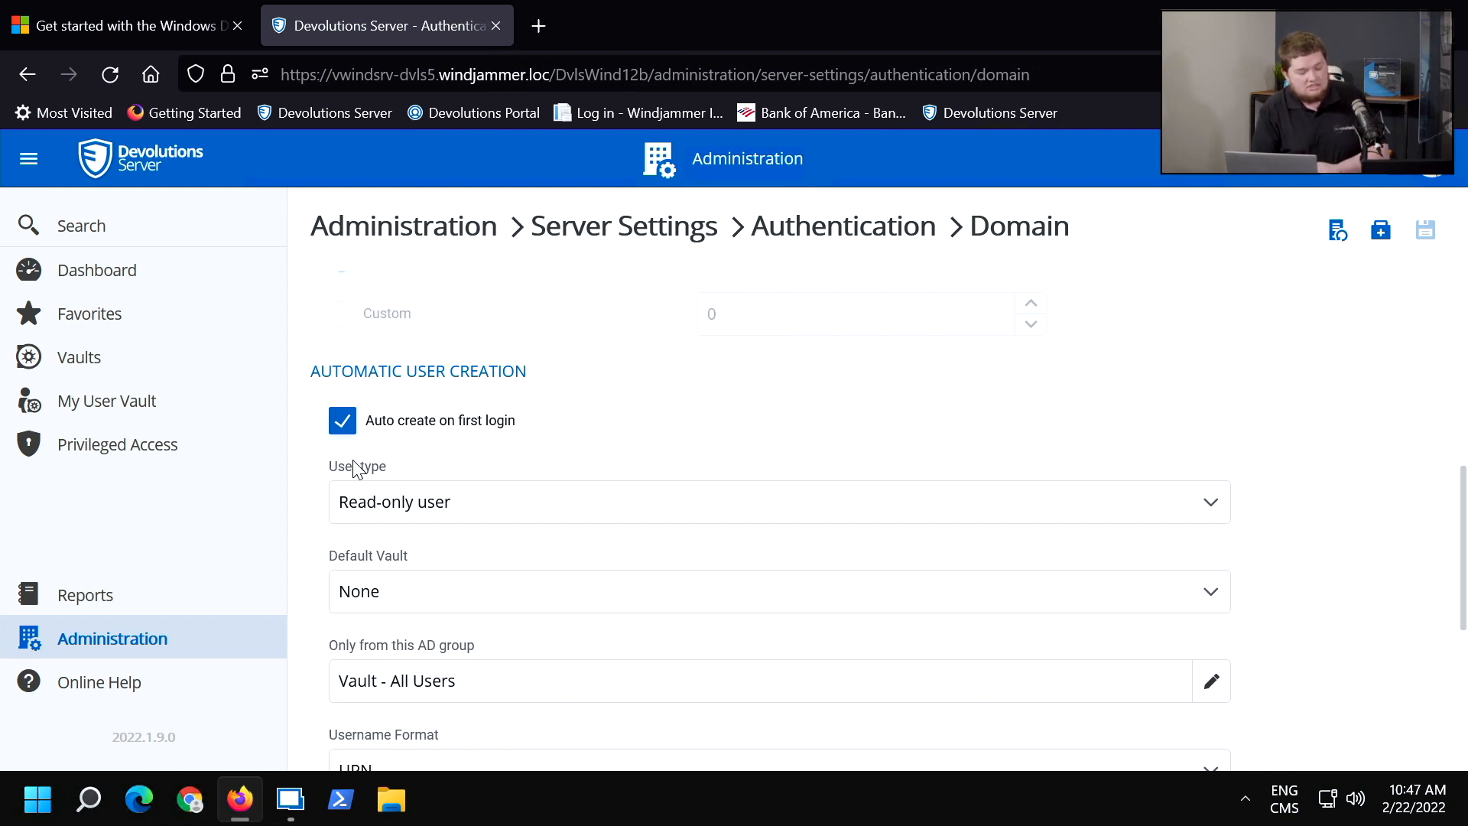
scroll(469, 649, down, 3)
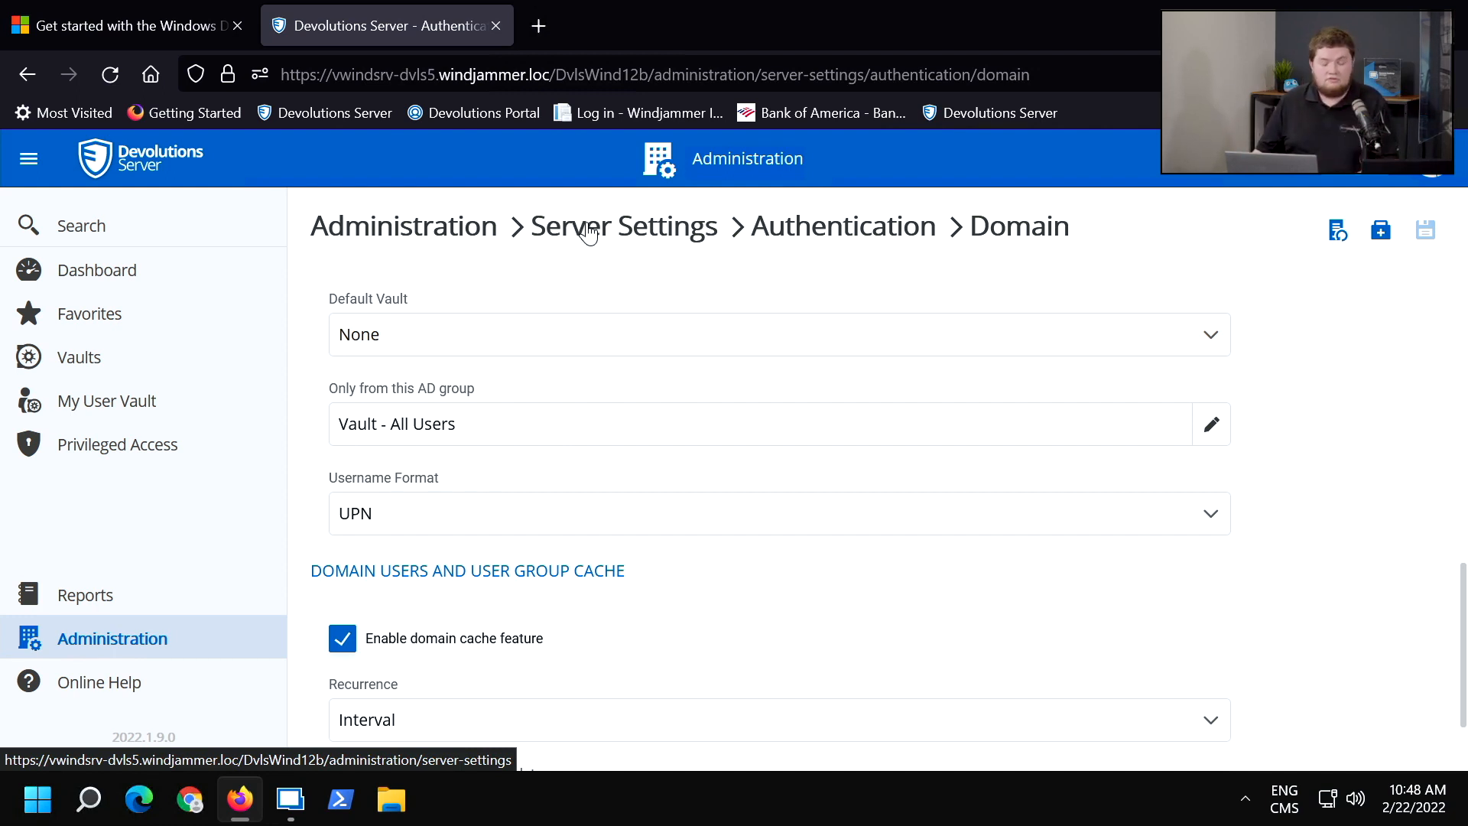
Return to the Authentication page and review the Office365 configuration through its Automatic User Creation section.
click(776, 228)
scroll(566, 301, down, 1)
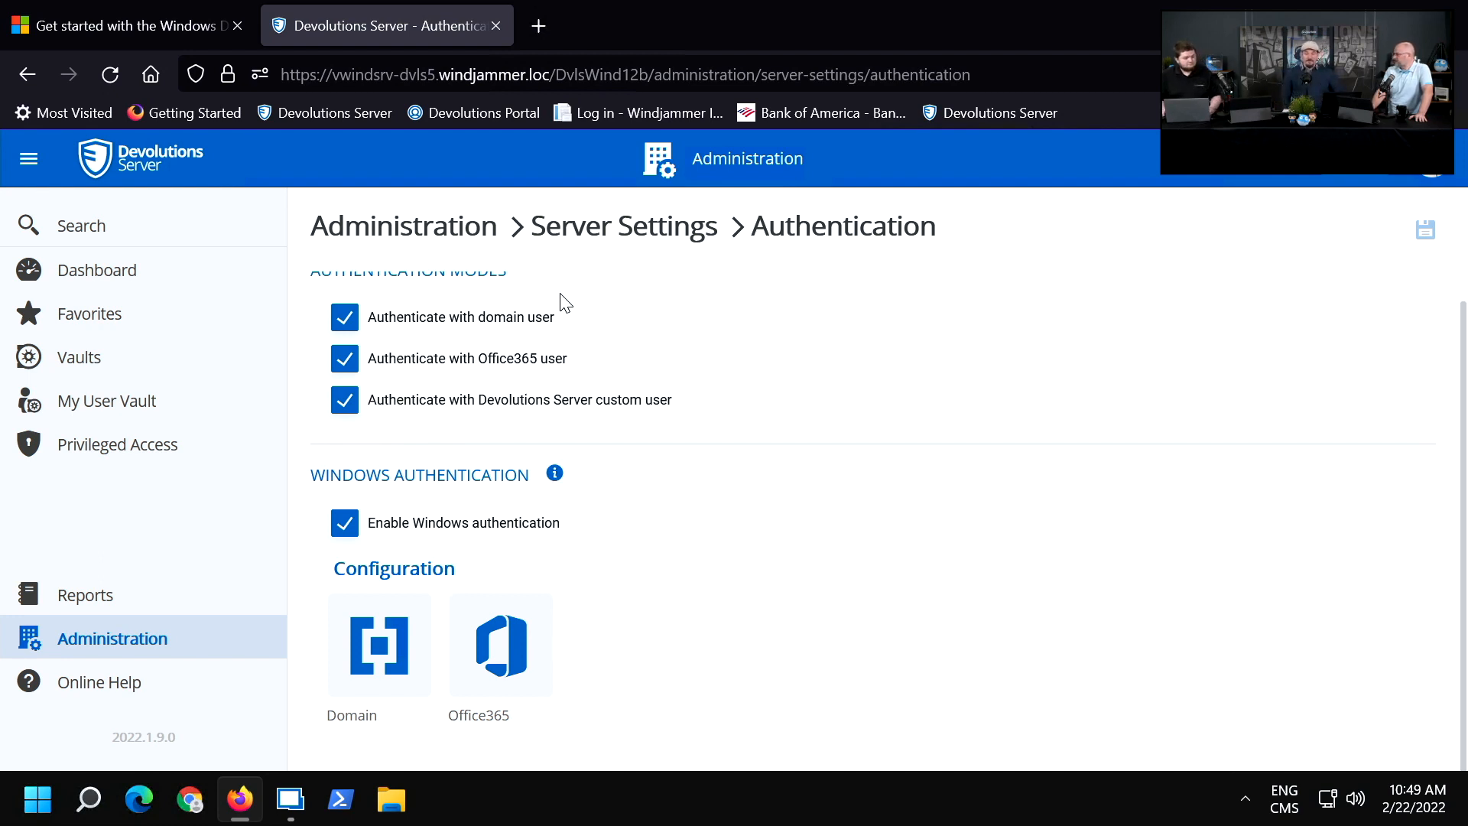
click(501, 646)
scroll(879, 550, down, 15)
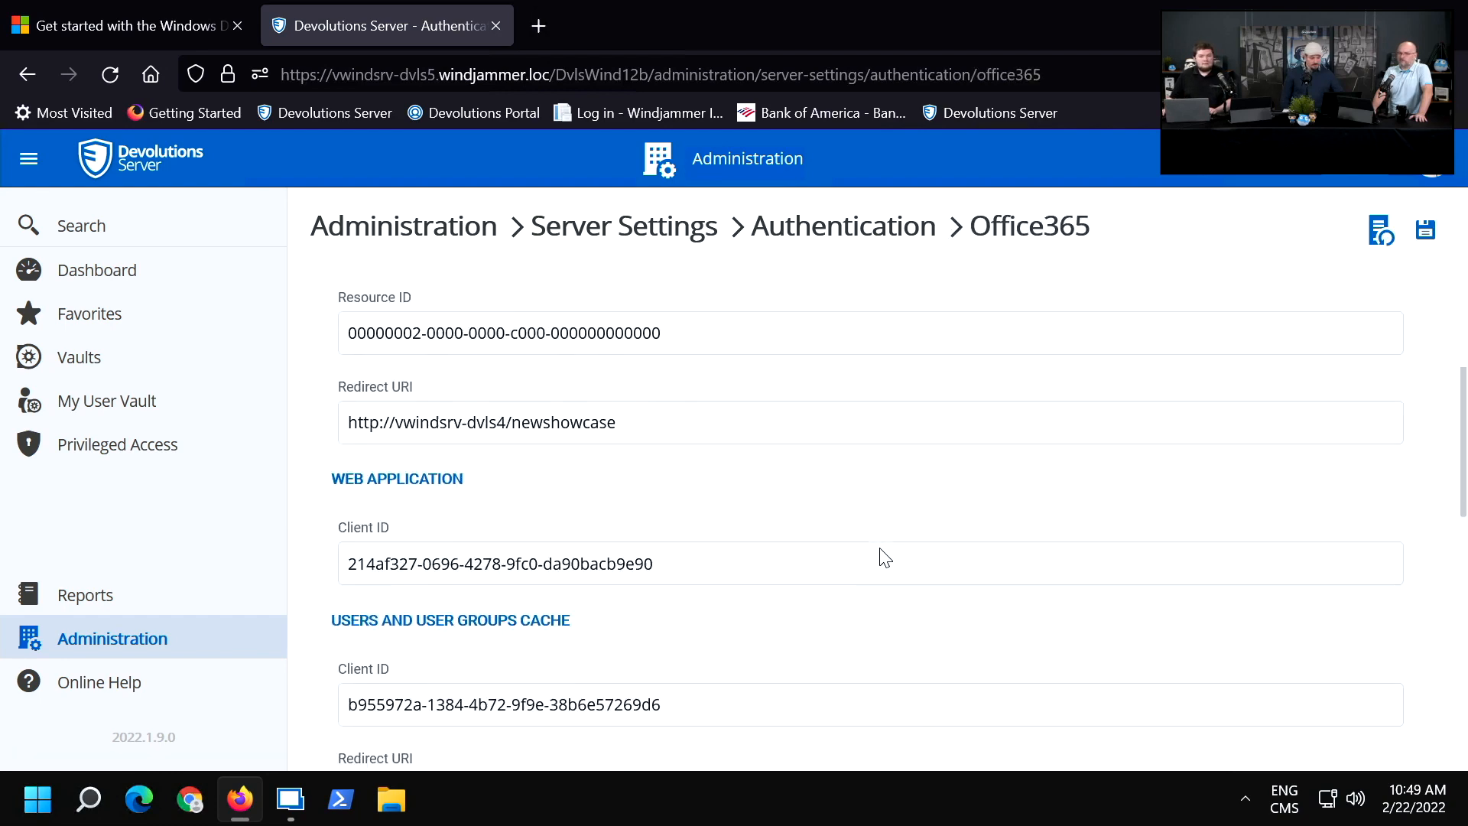
scroll(879, 554, down, 1)
scroll(879, 554, up, 2)
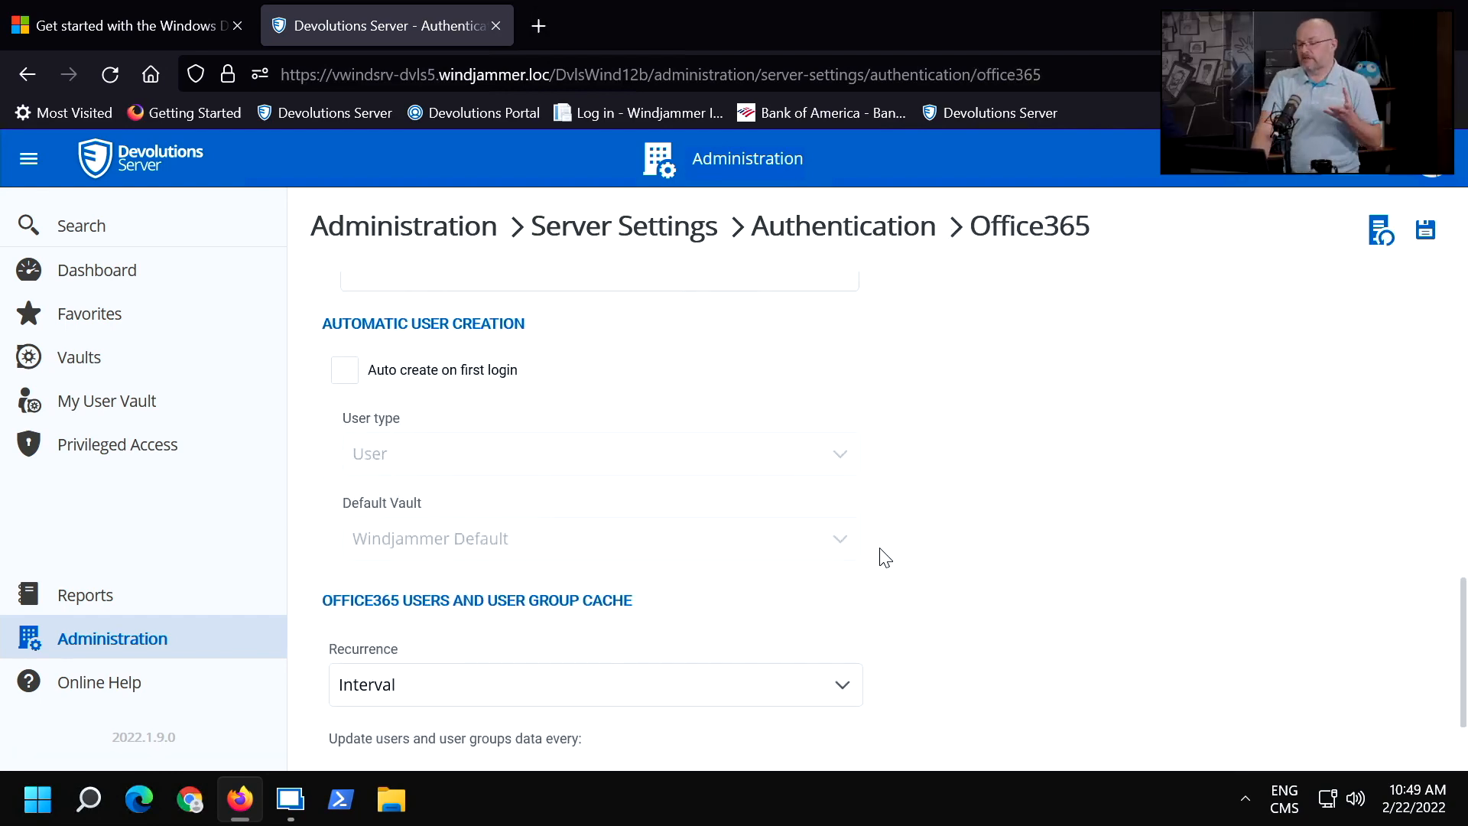
Try enabling Auto create on first login for Office365 users, and return to the Authentication page without saving.
click(351, 373)
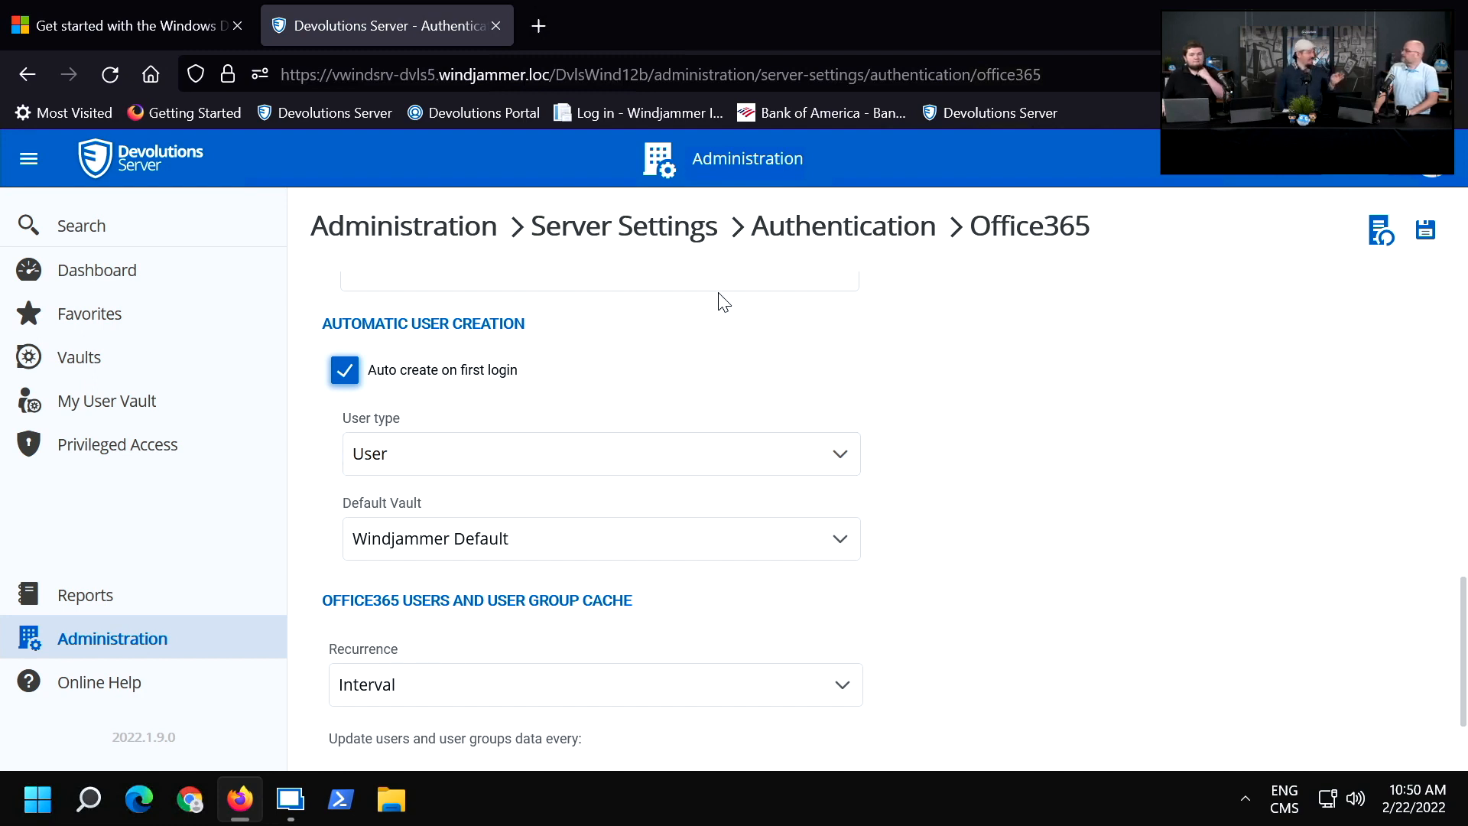
click(825, 226)
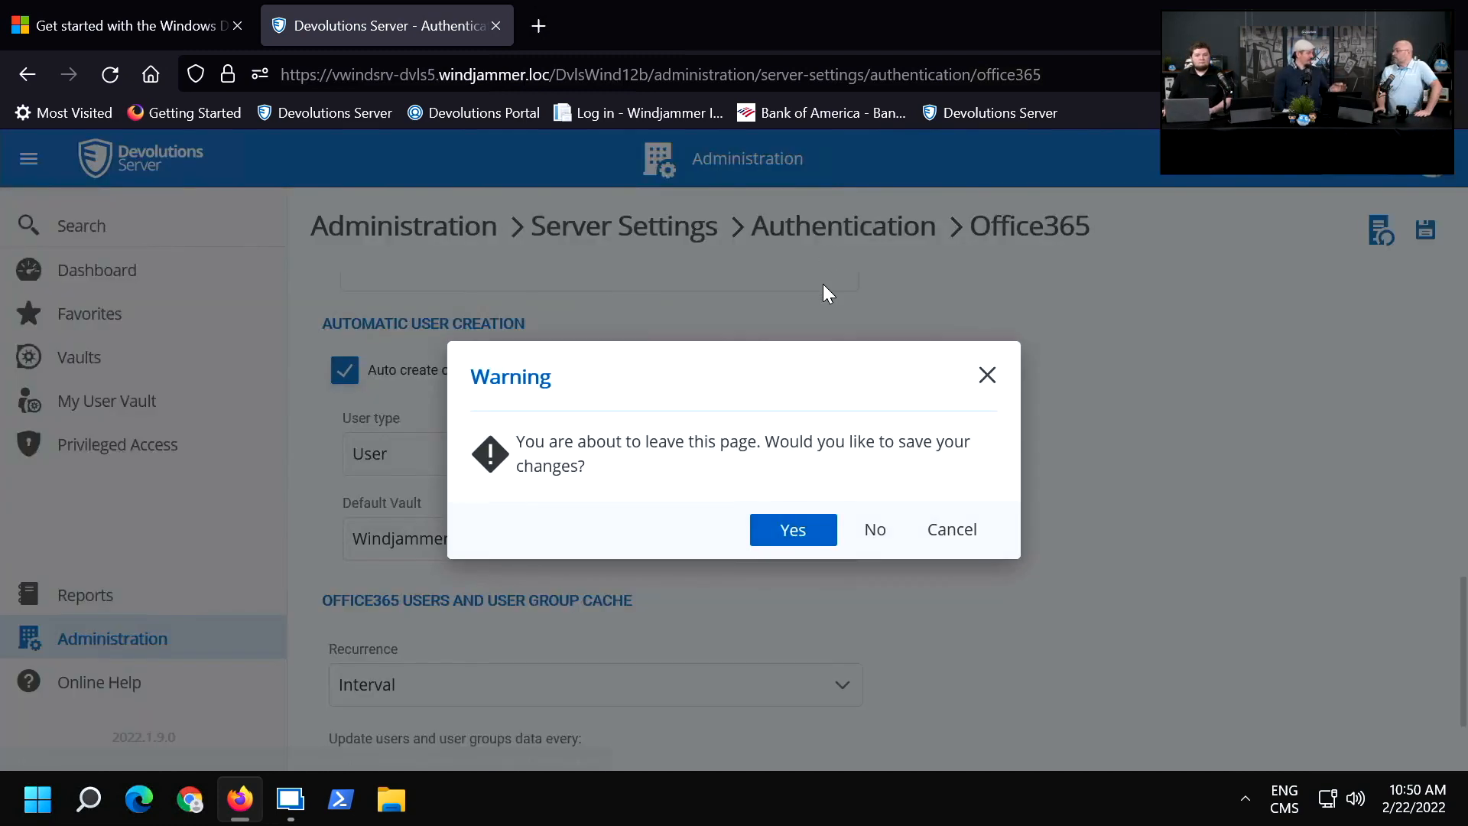
click(871, 530)
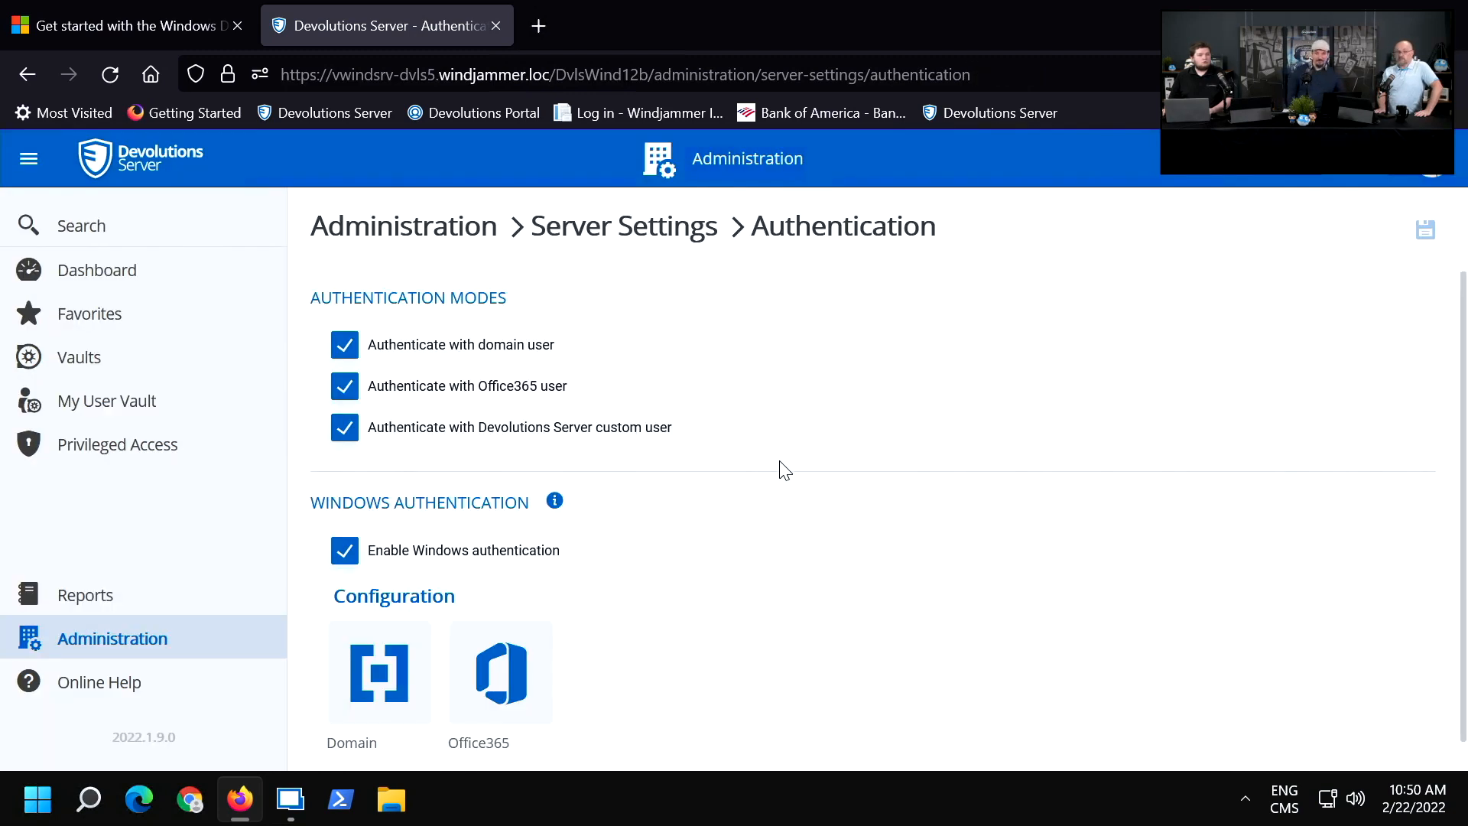
scroll(784, 469, down, 1)
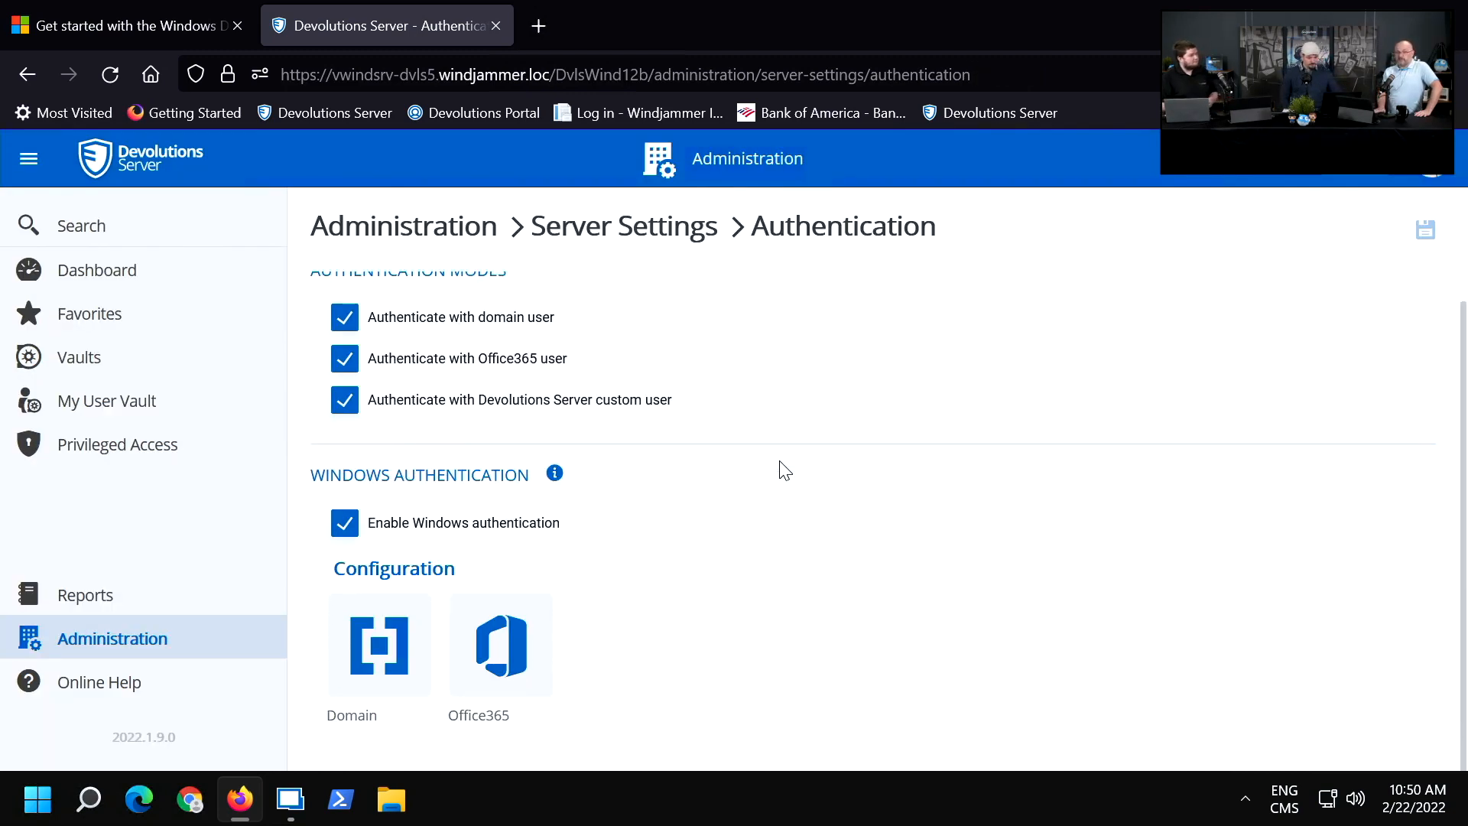
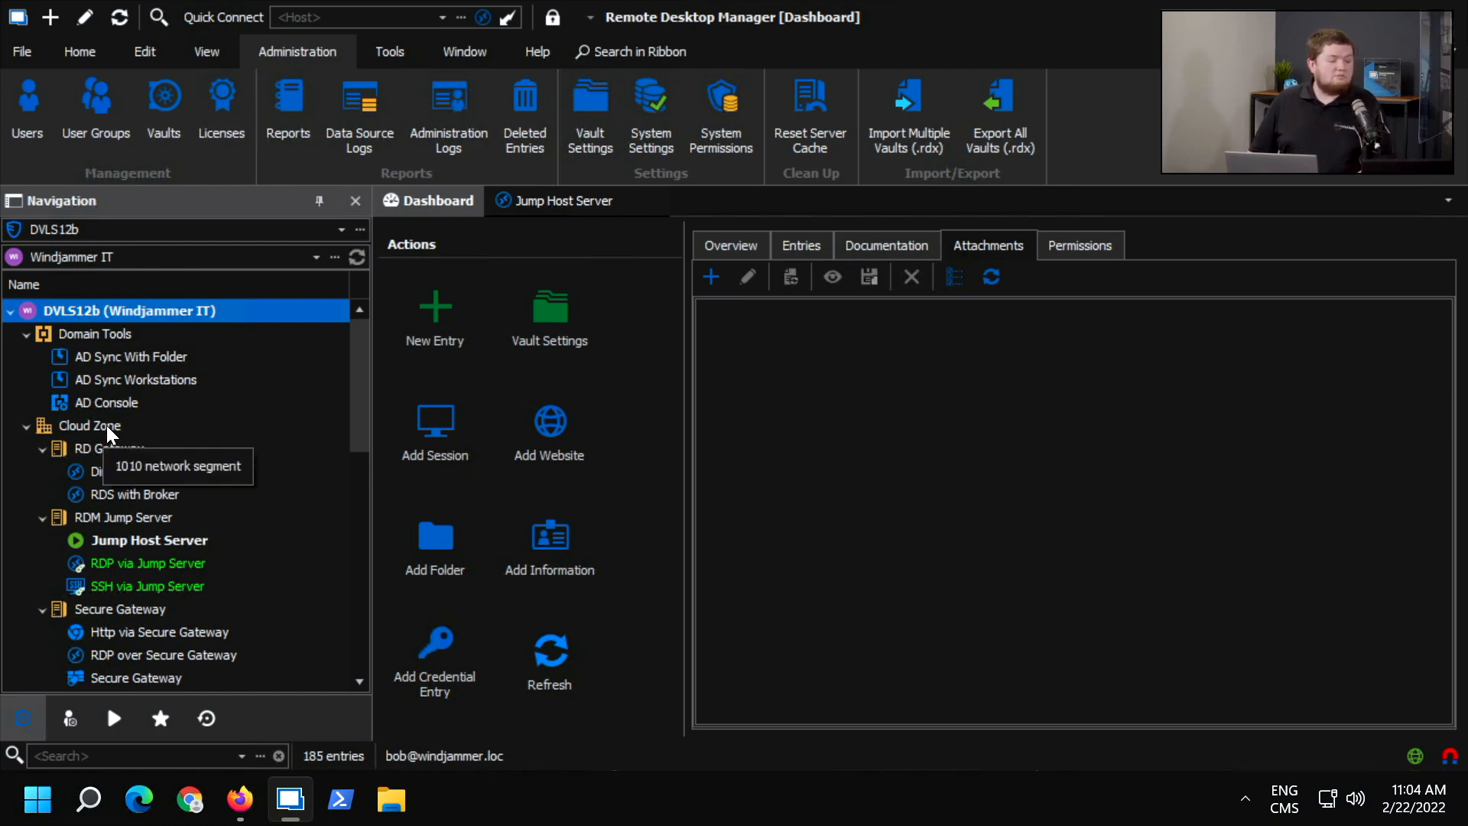
Open the permissions of the Cloud Zone folder and set its Permission mode to Custom.
click(111, 430)
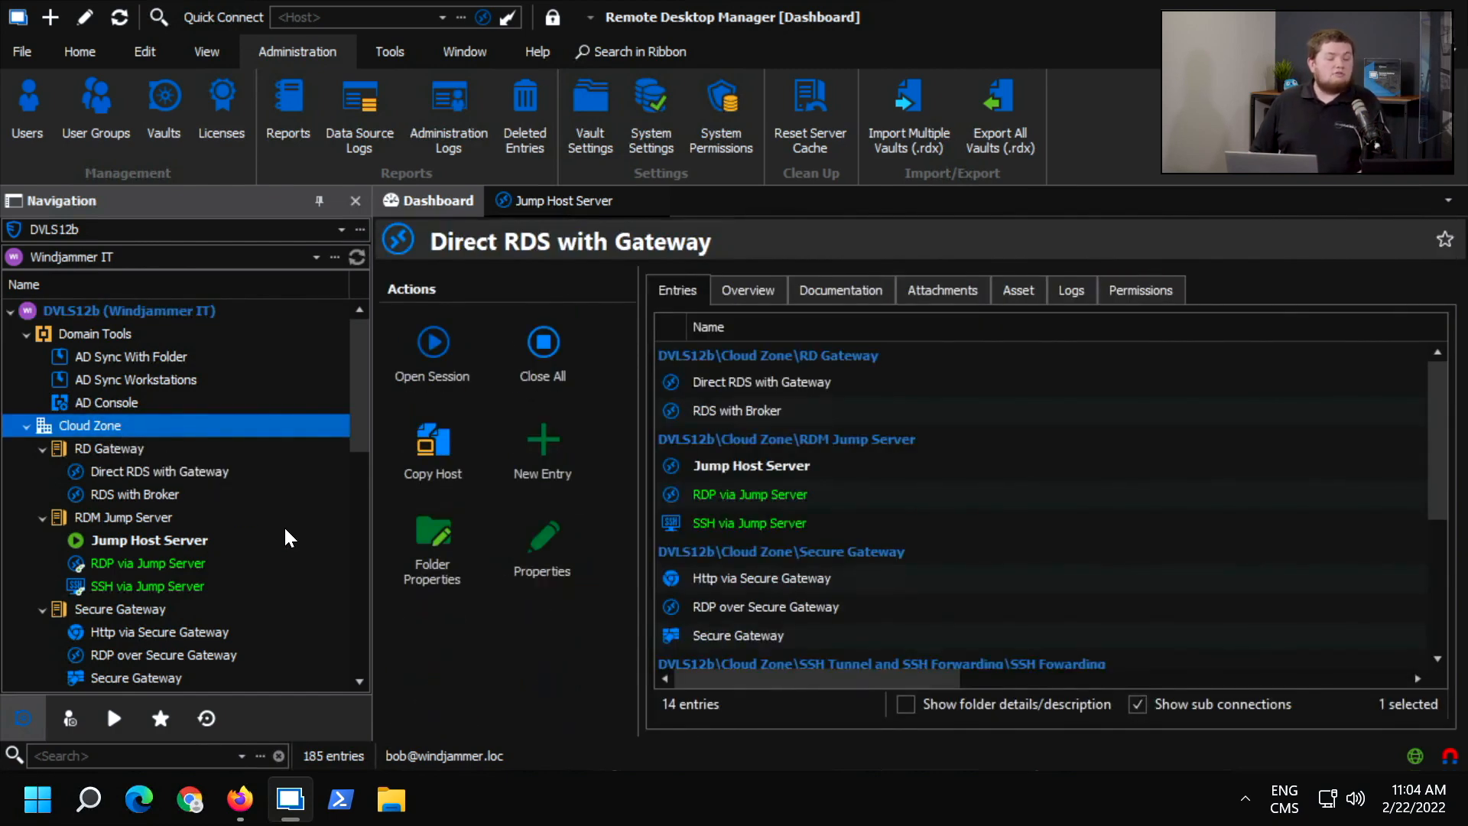
click(427, 570)
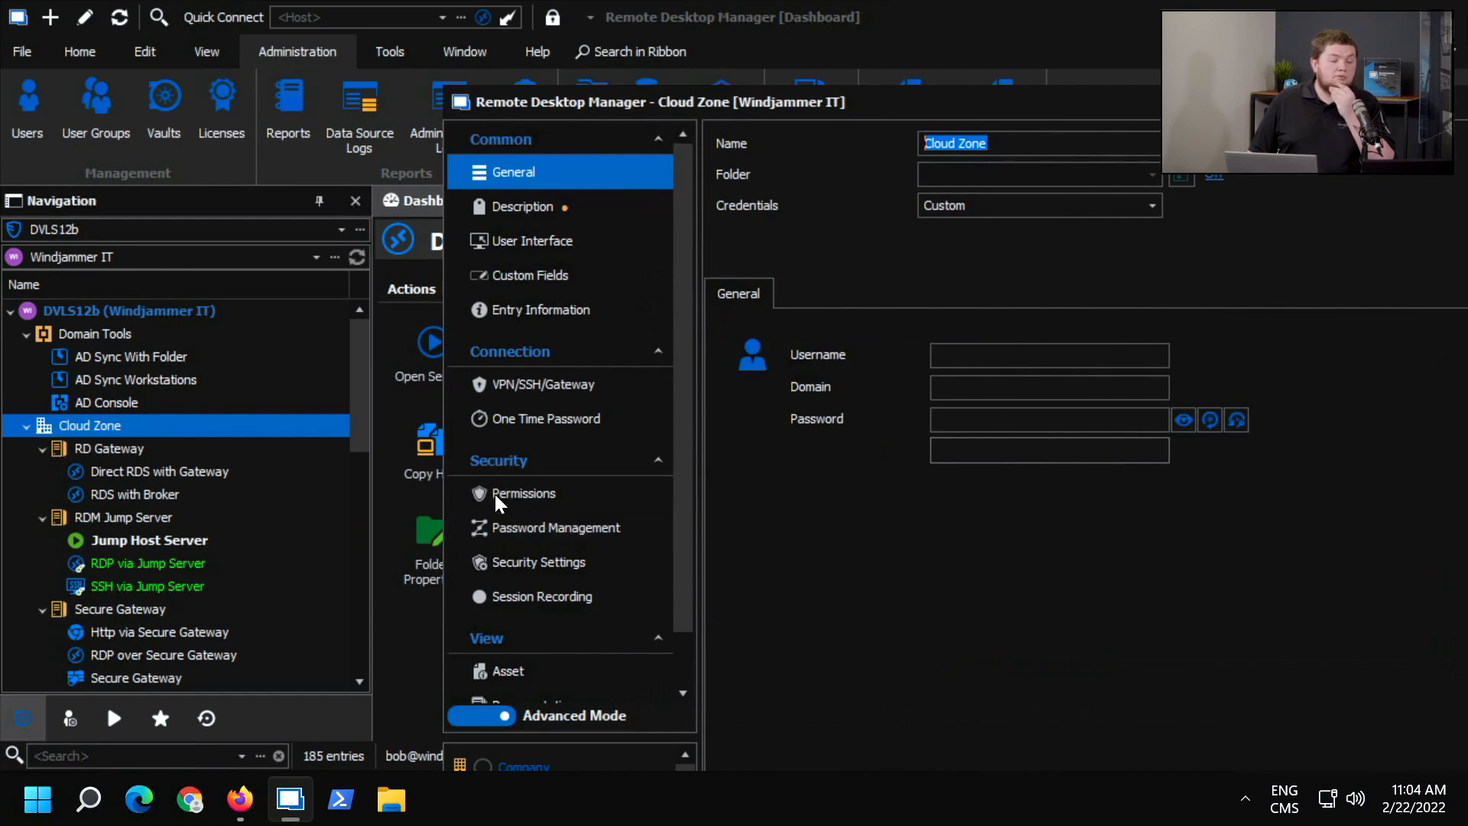
click(498, 495)
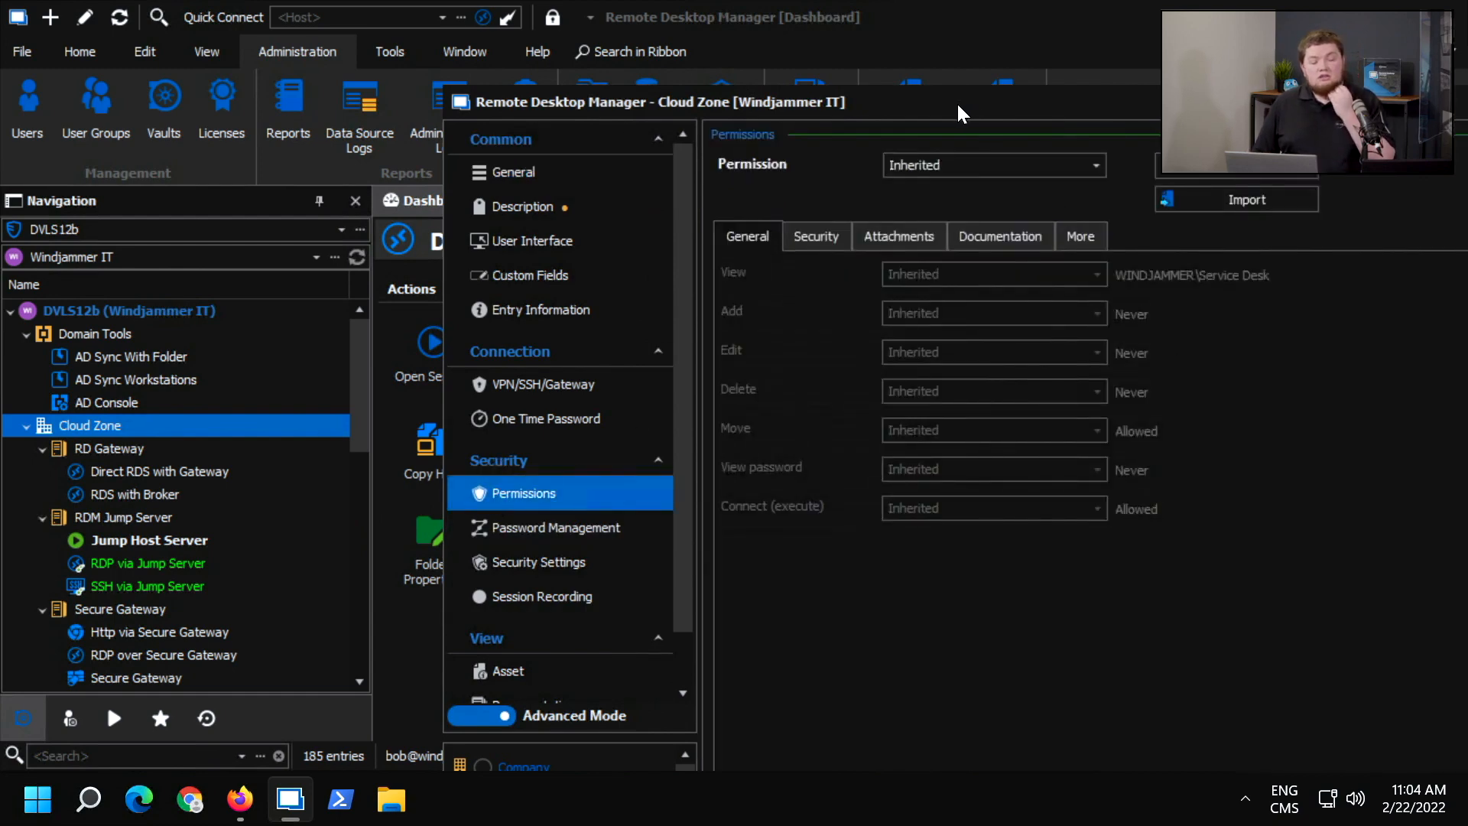
drag(957, 107, 627, 10)
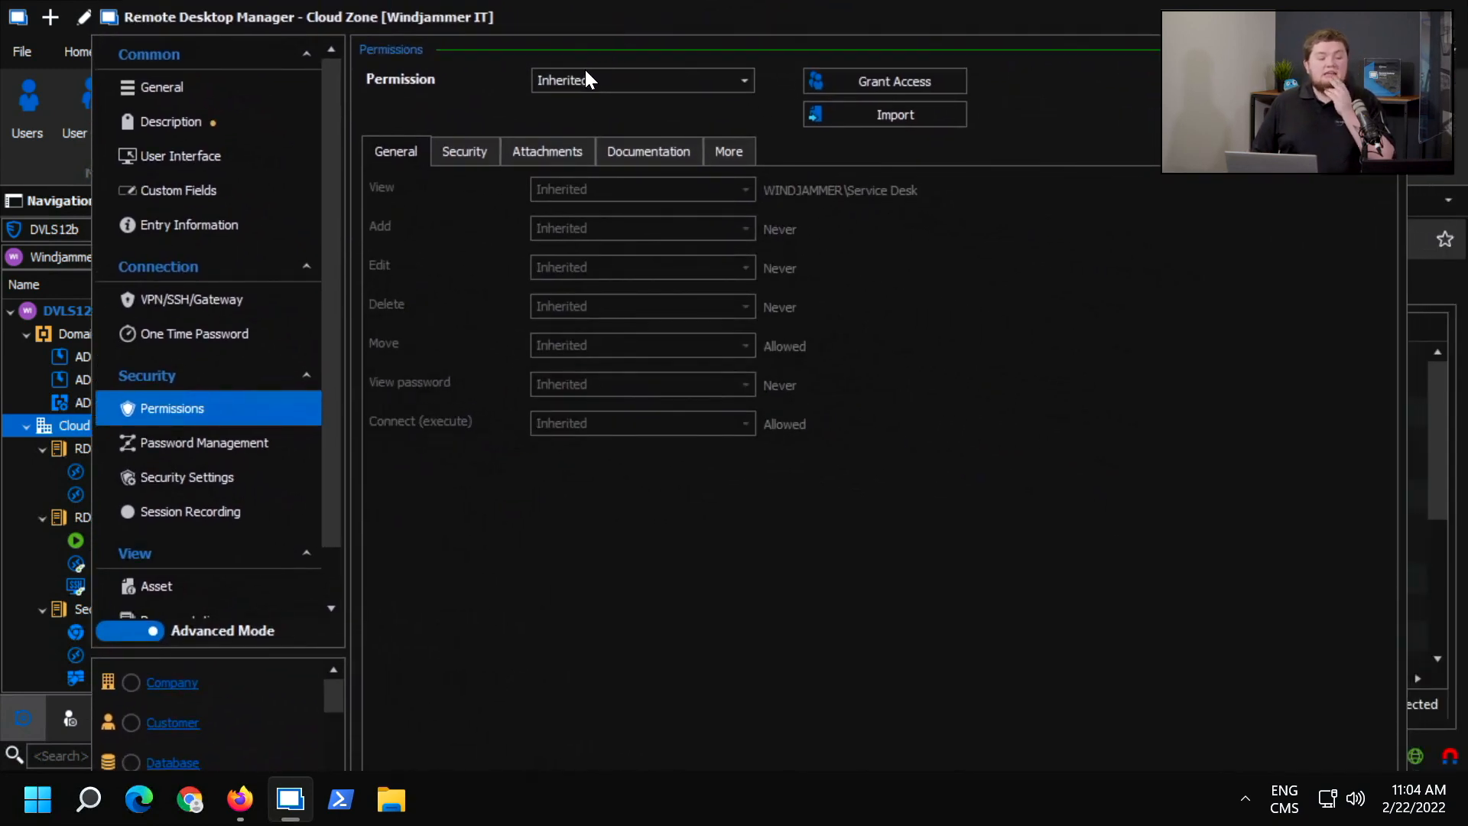
click(580, 83)
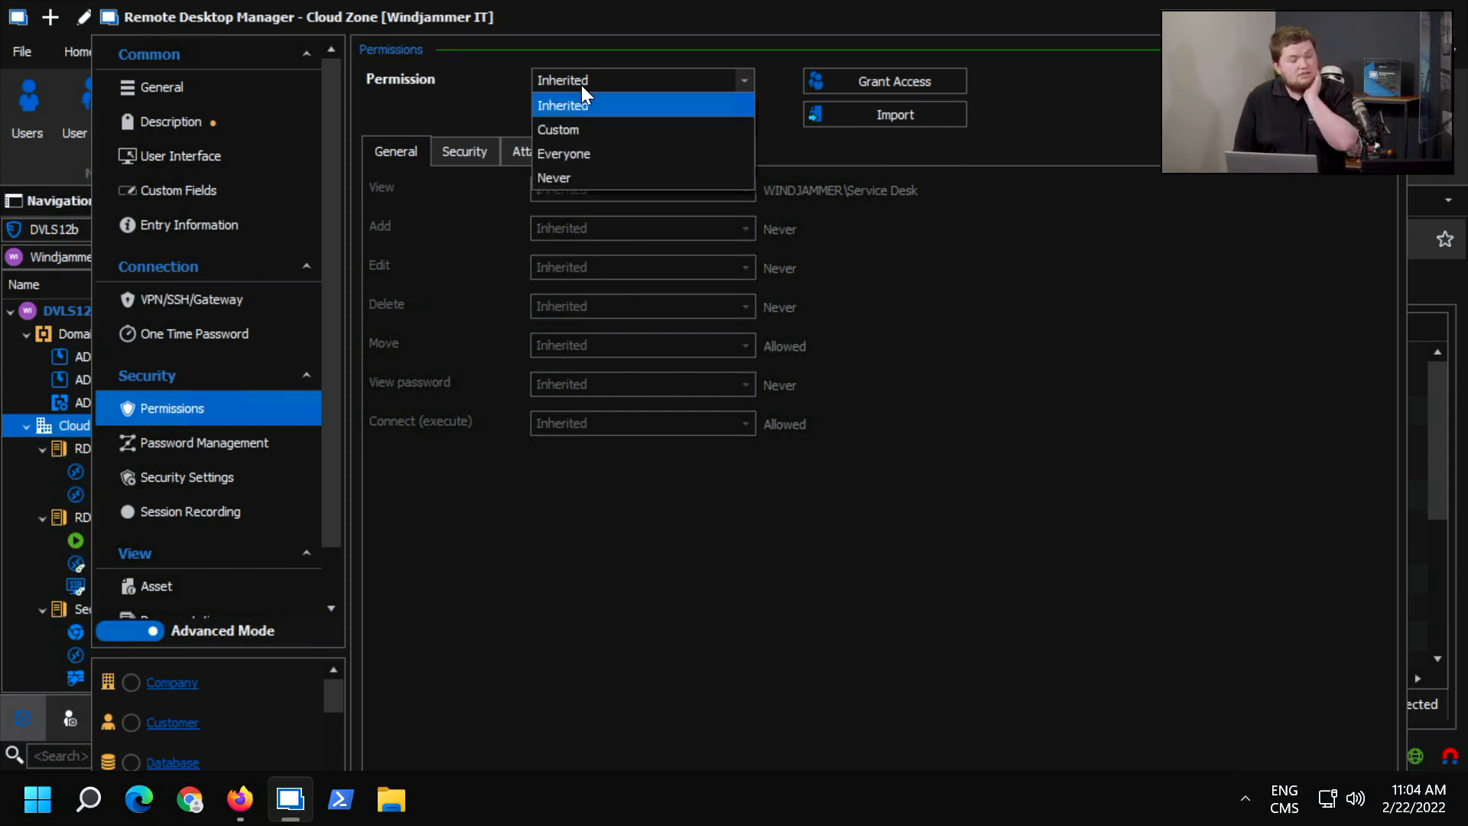
click(562, 137)
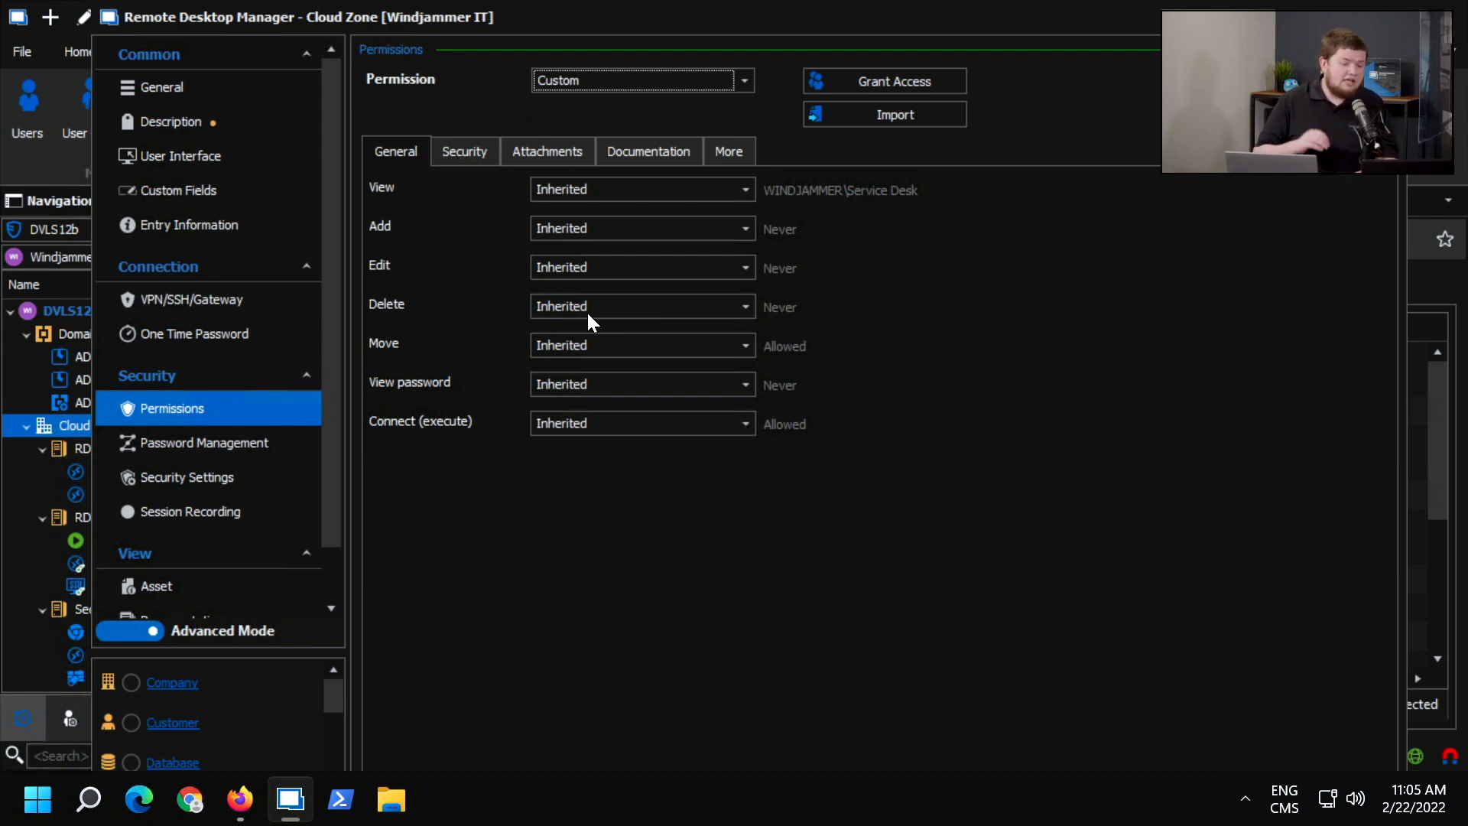
Try setting the folder's Move permission to Custom, and return it to Inherited without granting access to anyone.
click(610, 346)
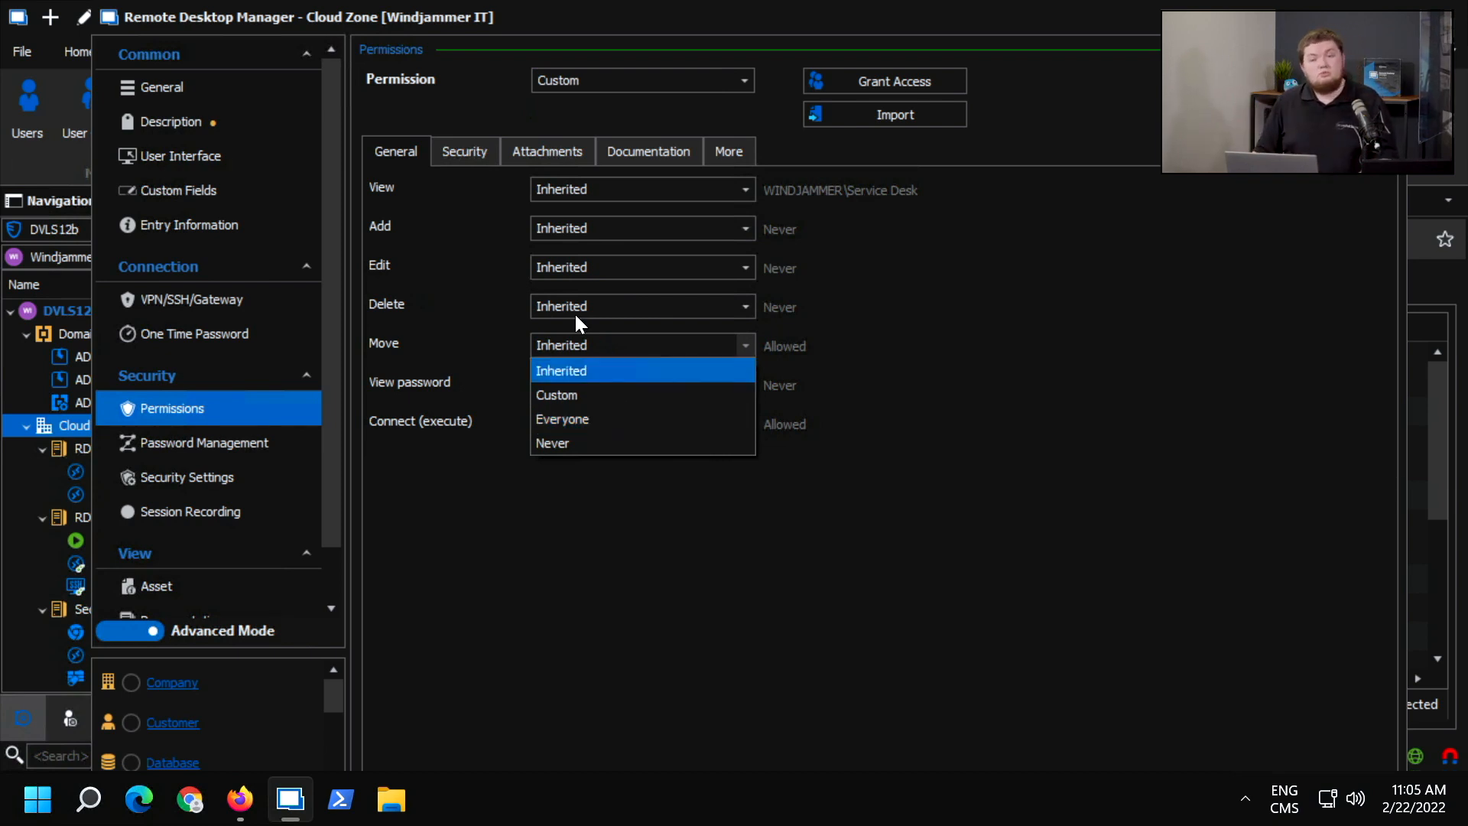
click(558, 394)
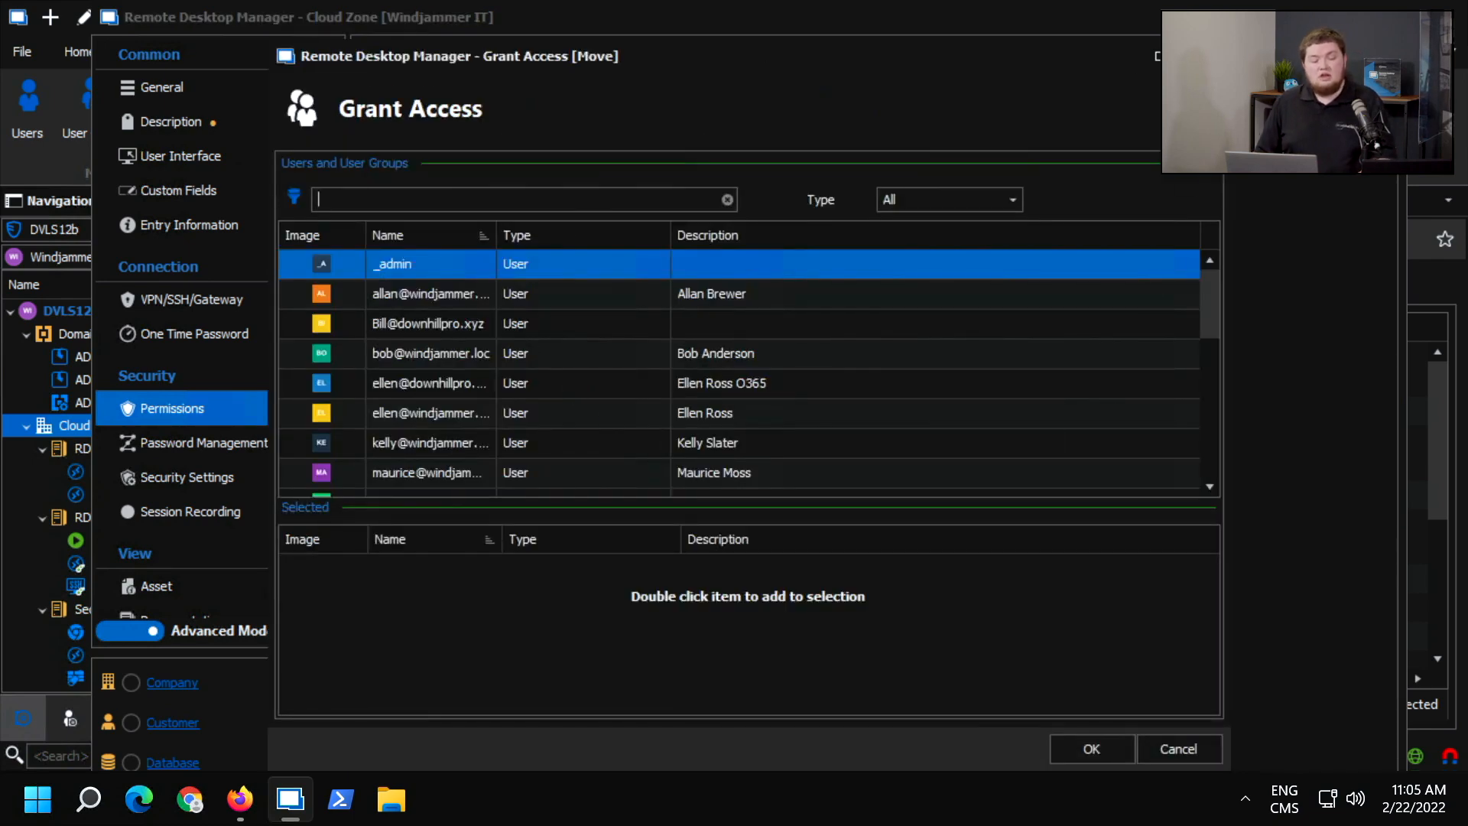
click(1207, 56)
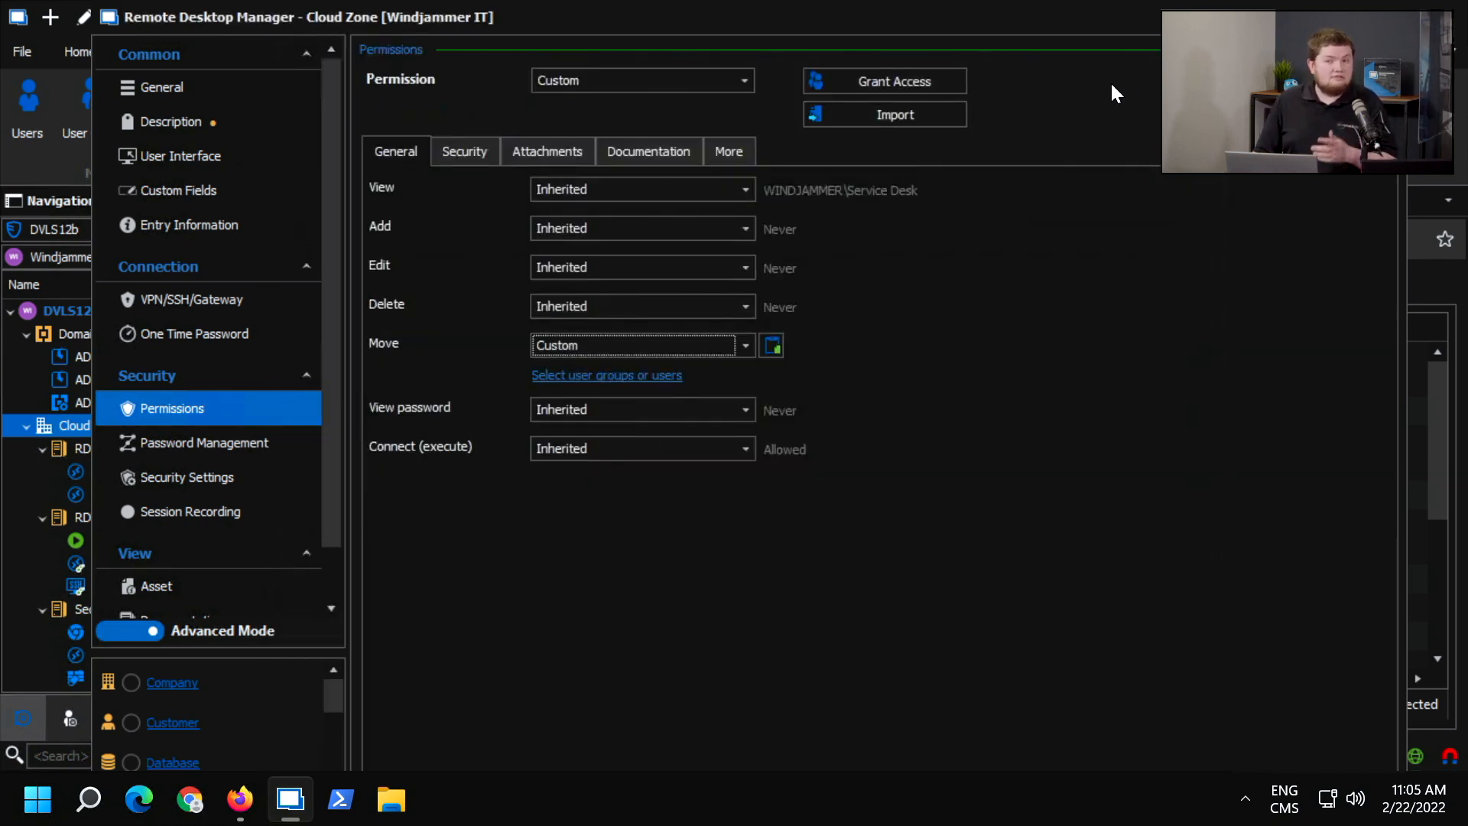
click(609, 346)
click(593, 362)
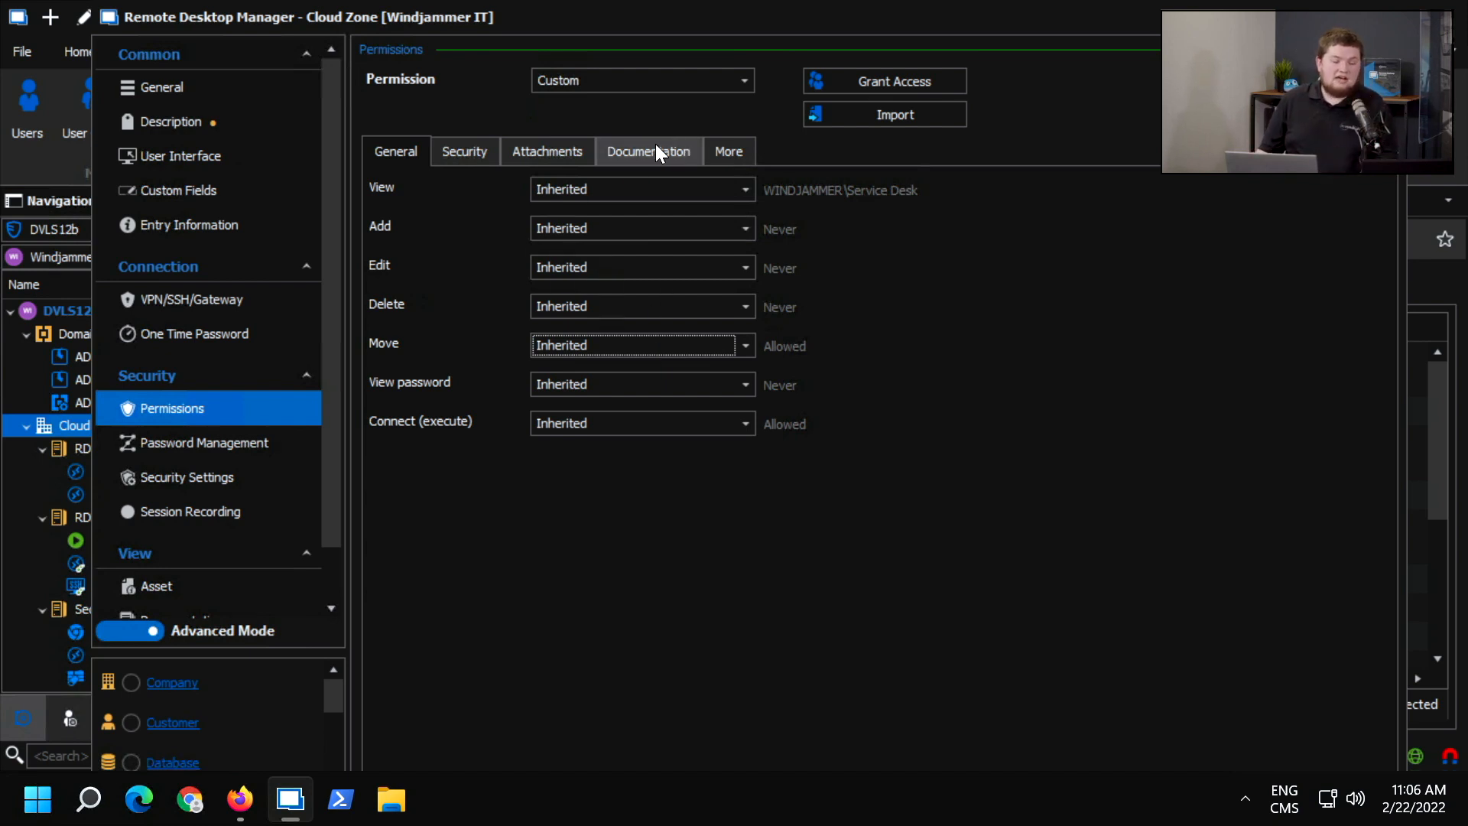
Start a batch access grant for the Cloud Zone folder covering the View, Add, Edit, Delete and Move permissions.
click(915, 83)
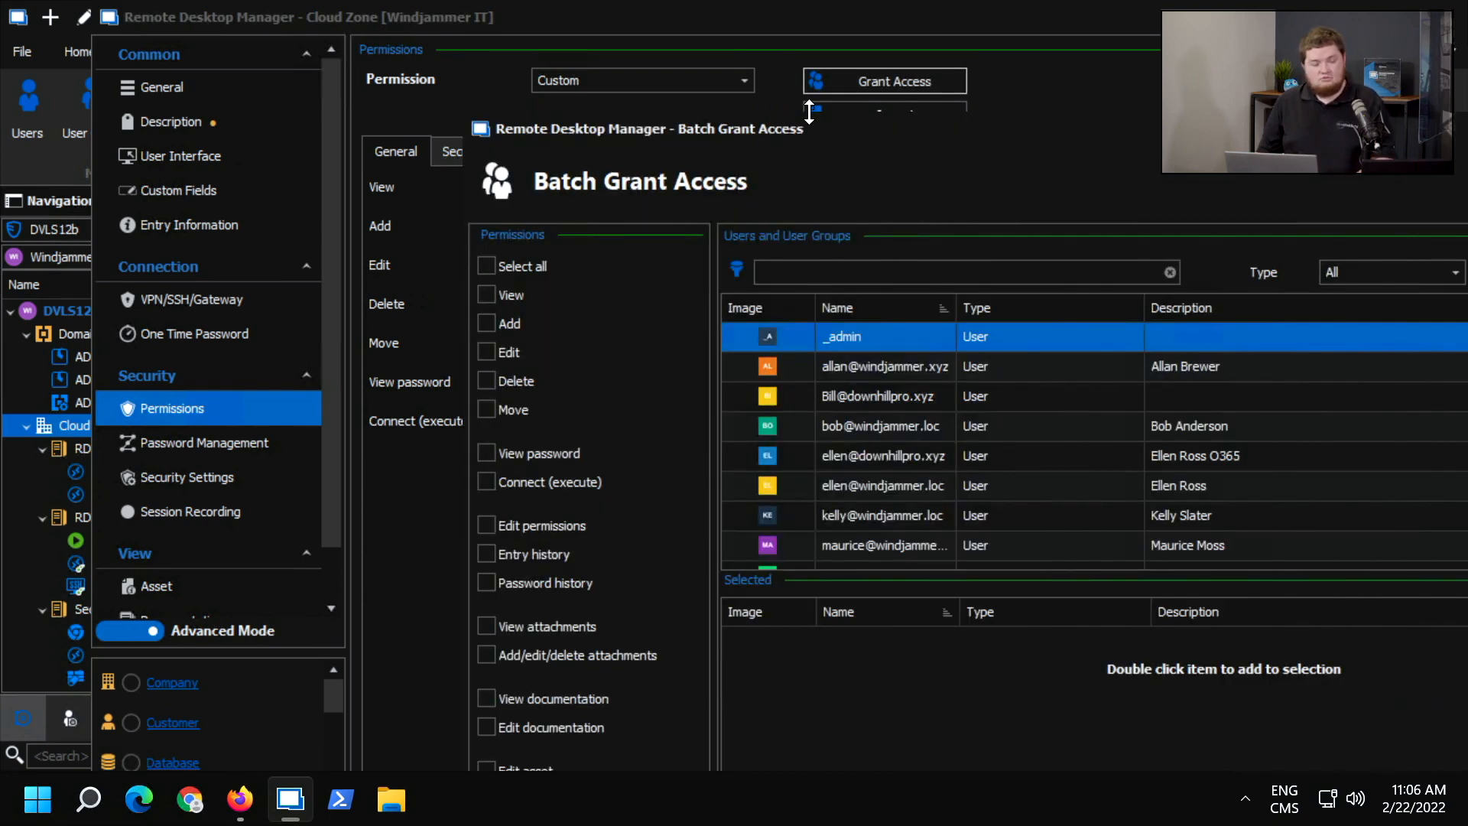
drag(791, 131, 539, 83)
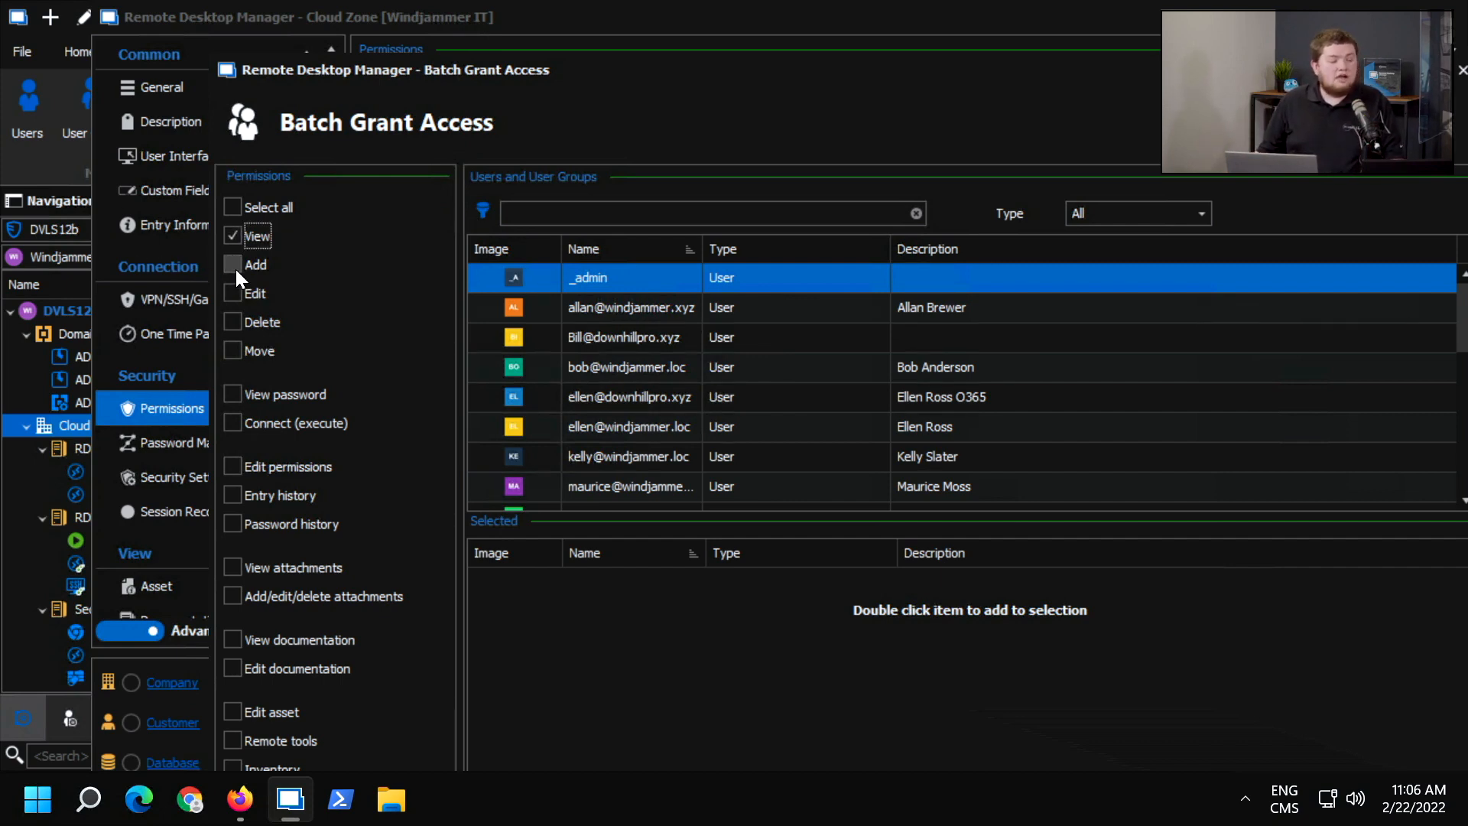
click(245, 335)
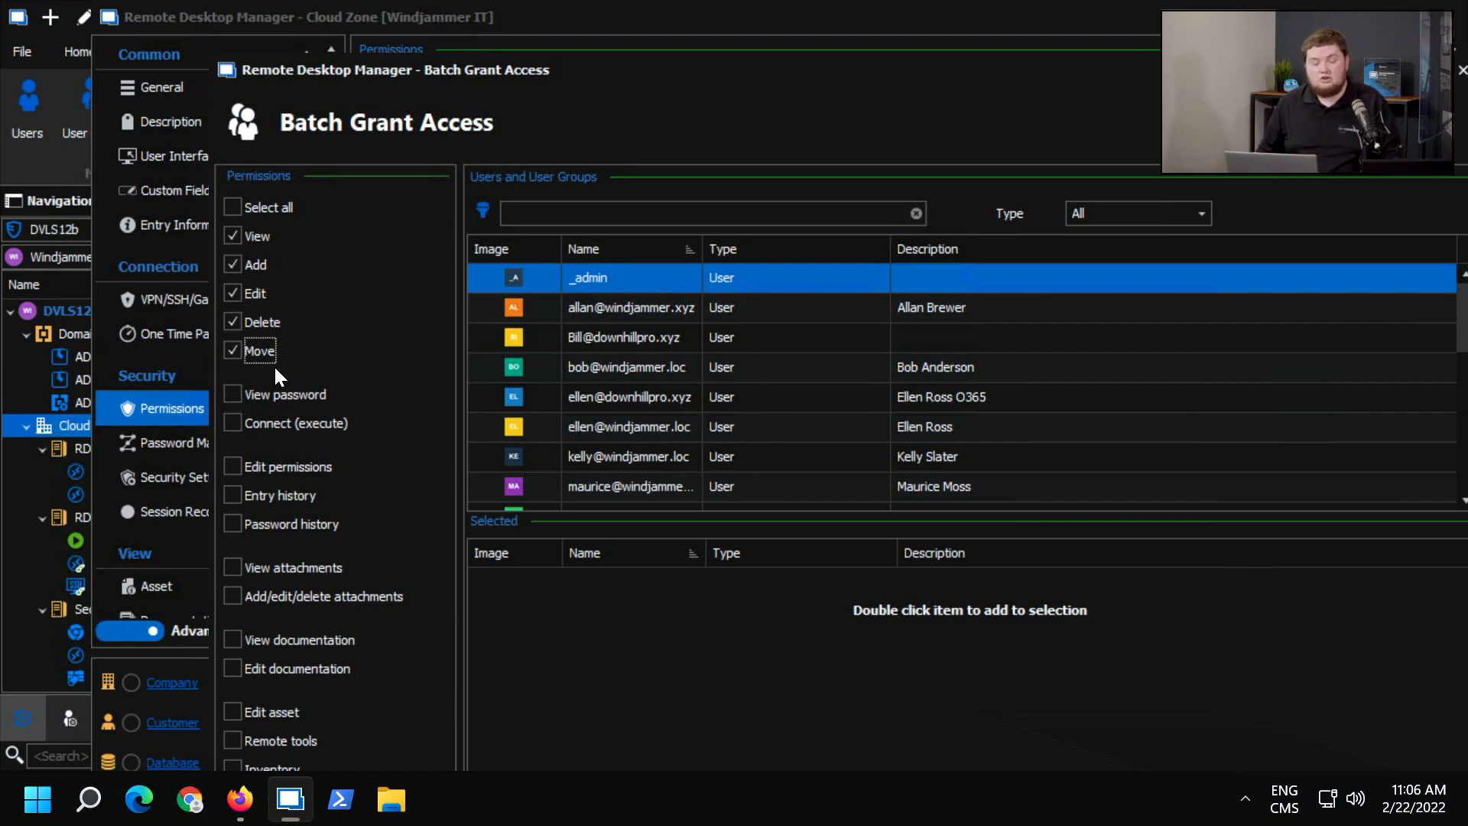
Try granting these permissions to a windjammer.xyz user and the Service Desk, Vault - Admins and Vault - Downhill groups, and close the folder properties without saving.
double_click(598, 303)
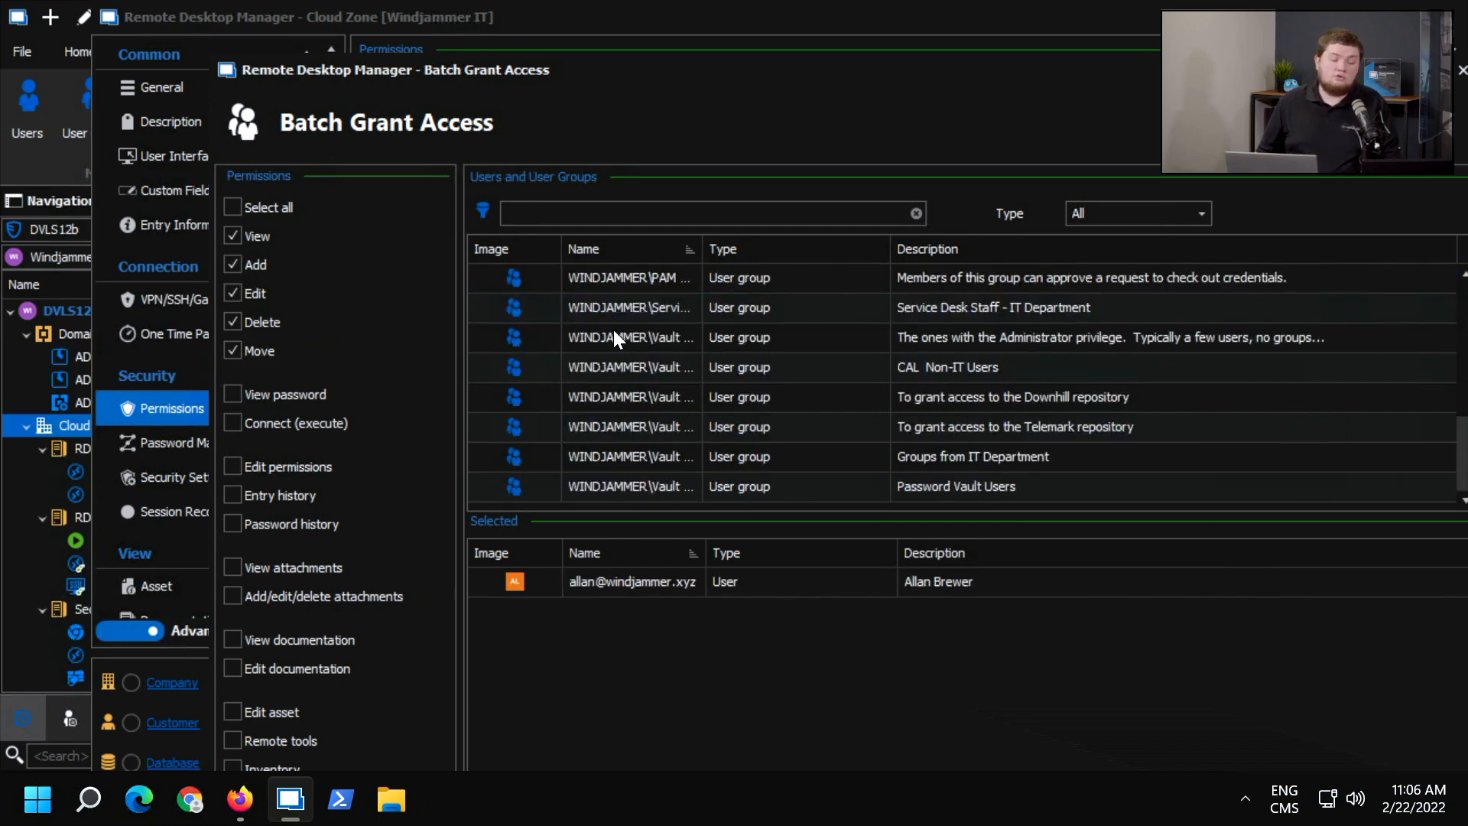
double_click(613, 329)
double_click(616, 345)
double_click(624, 390)
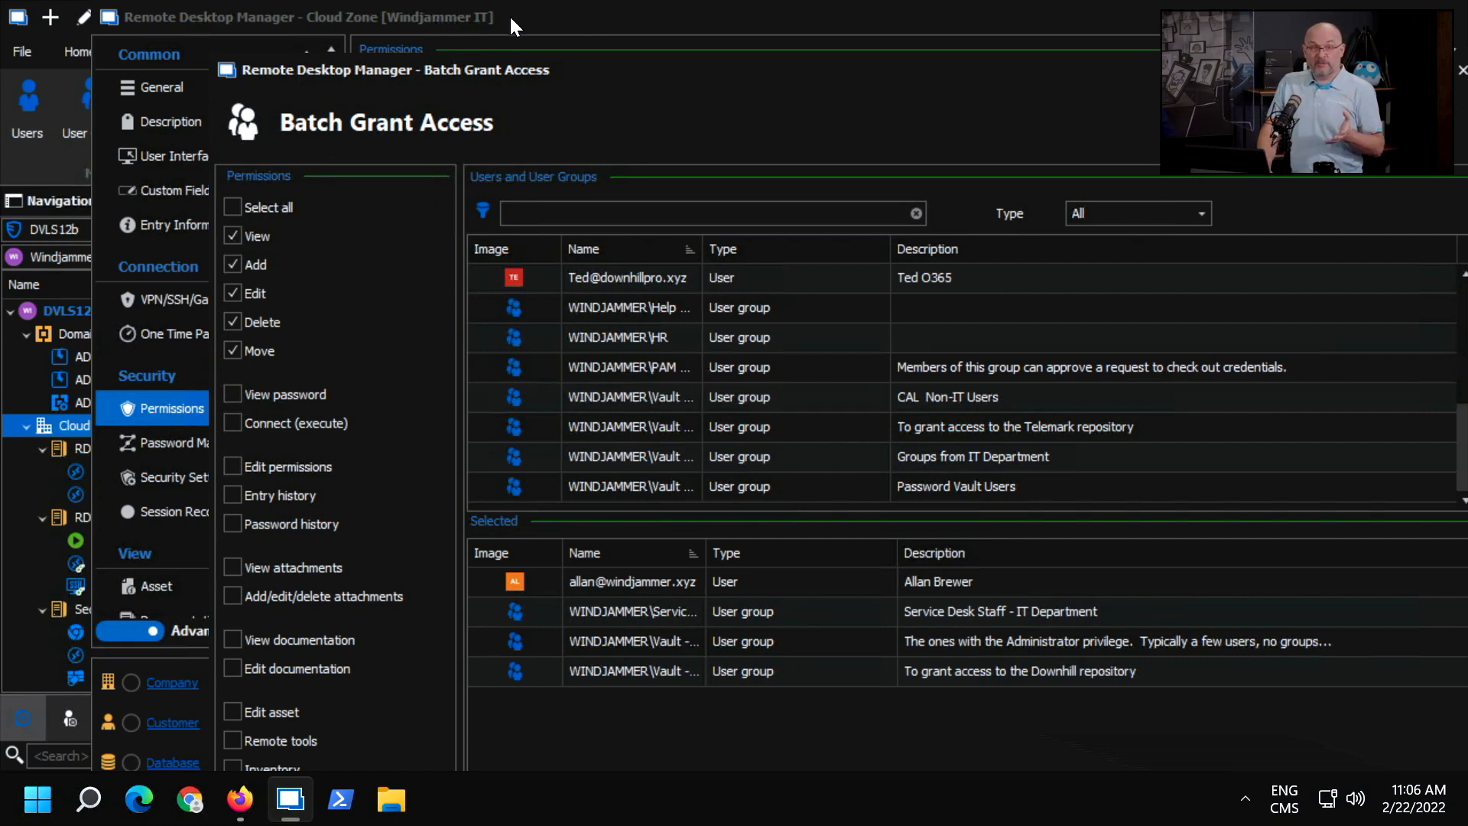
drag(535, 71, 396, 48)
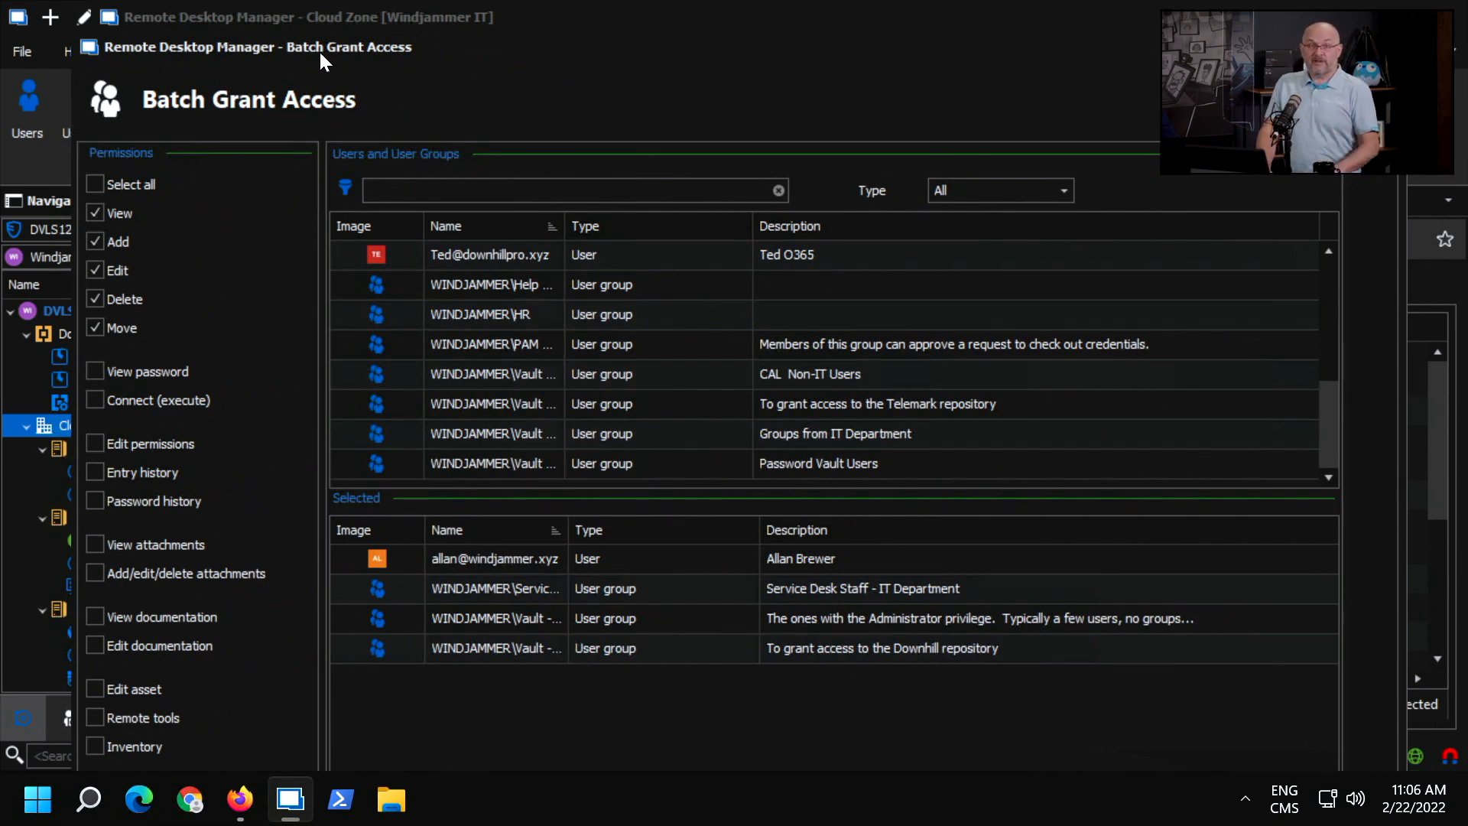
drag(319, 49, 266, 13)
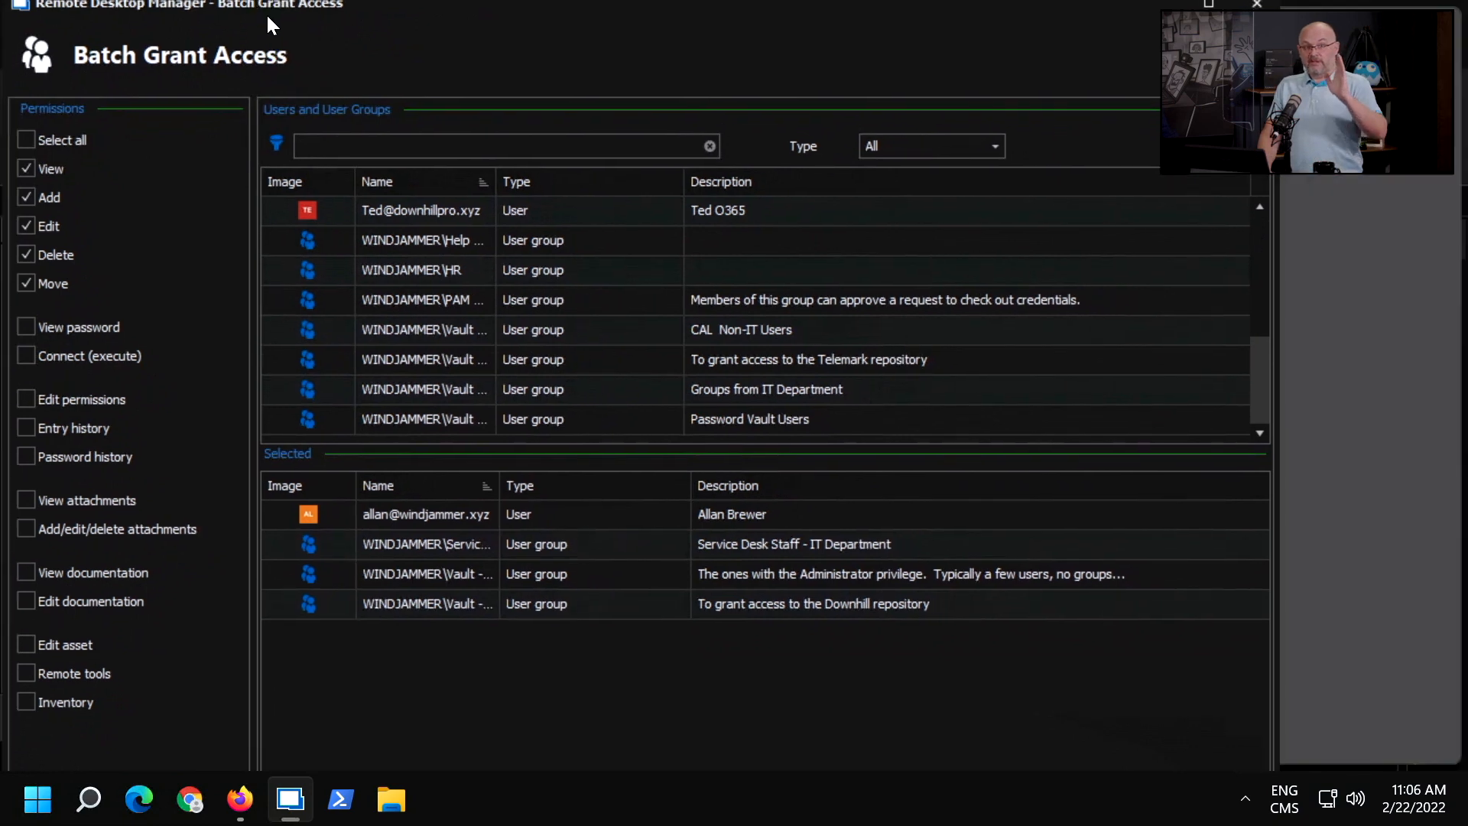
double_click(266, 12)
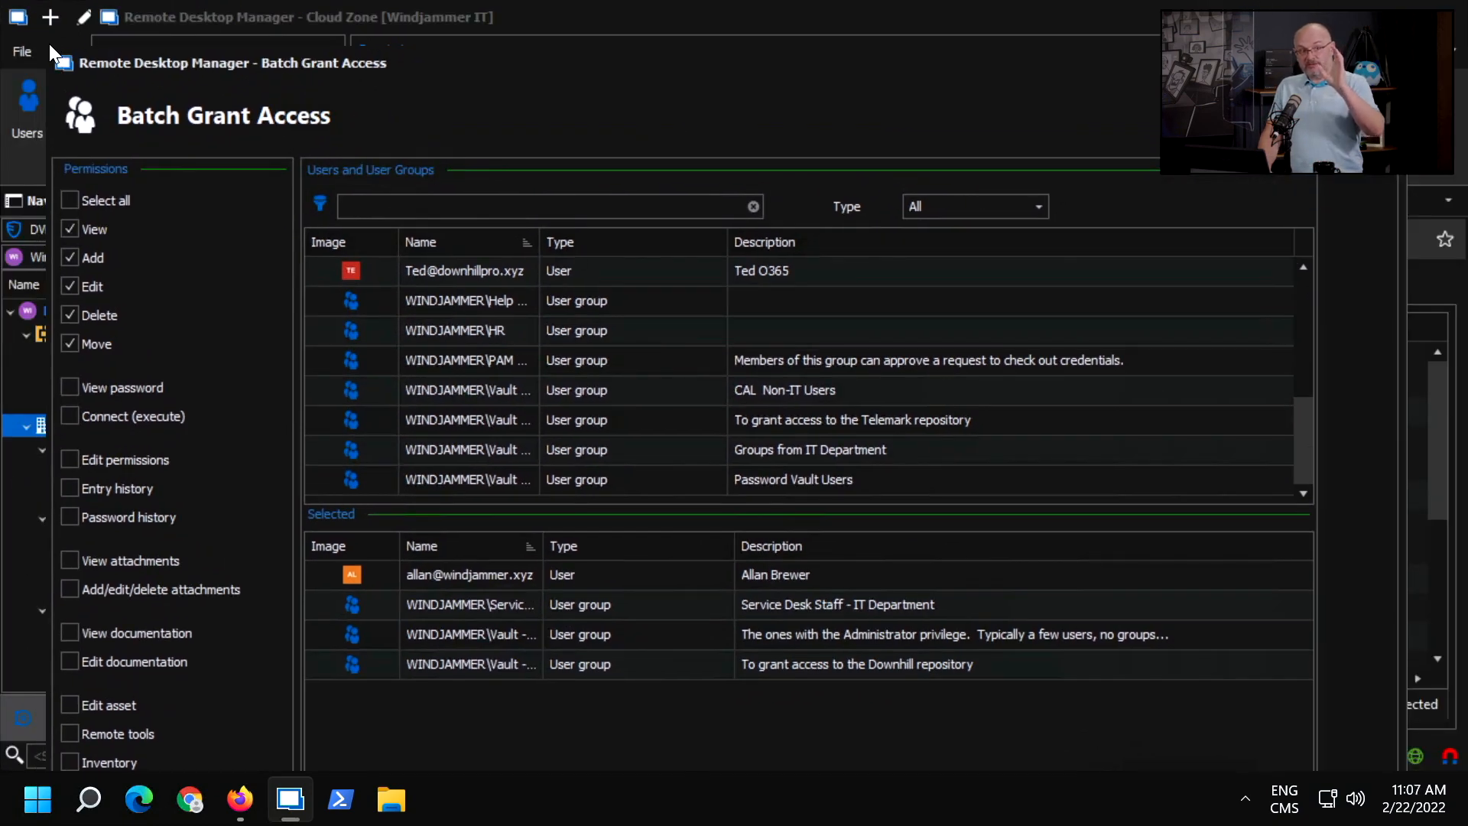
drag(51, 46, 143, 147)
drag(318, 162, 298, 54)
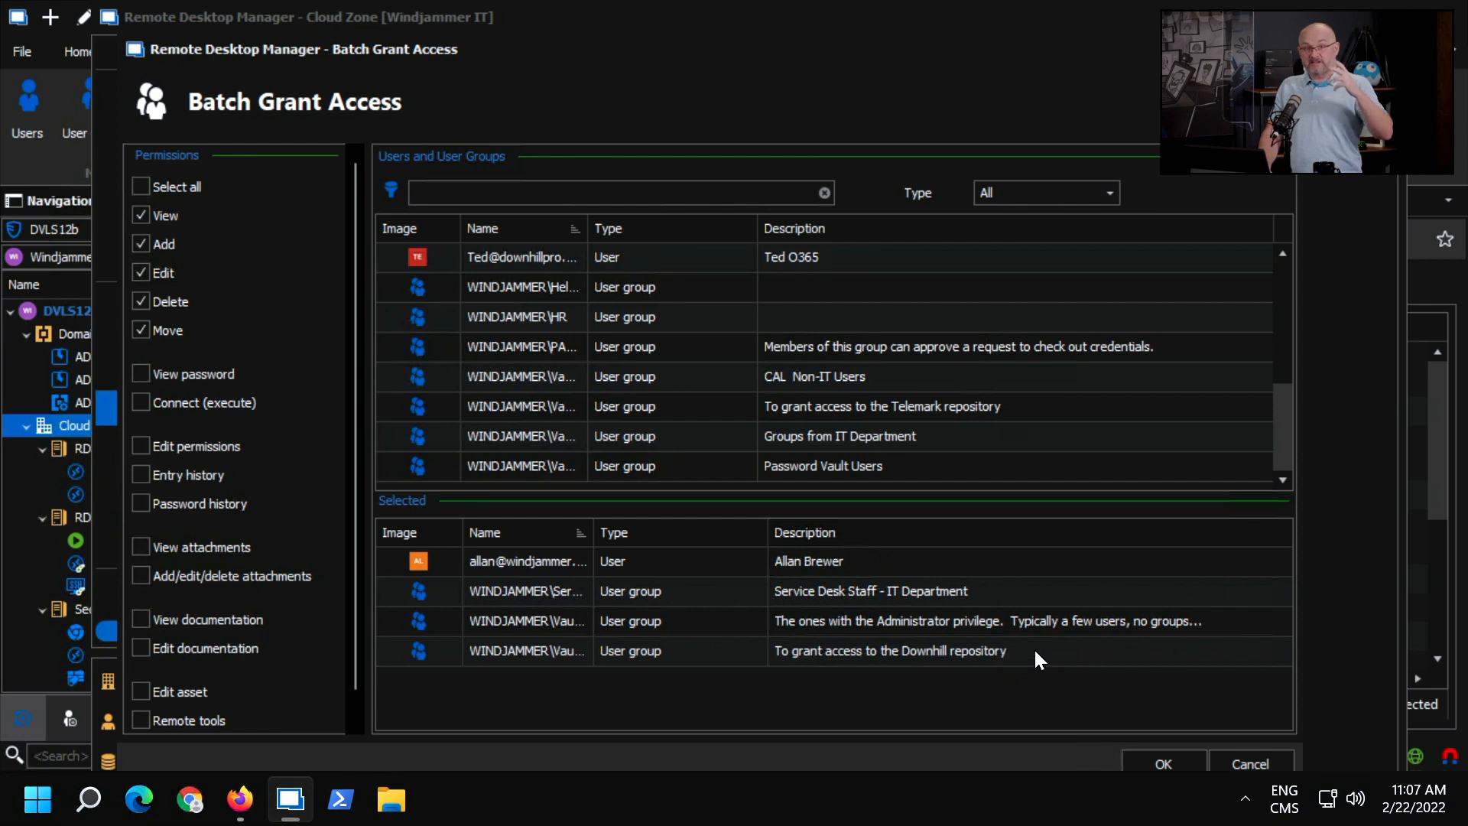
click(1182, 752)
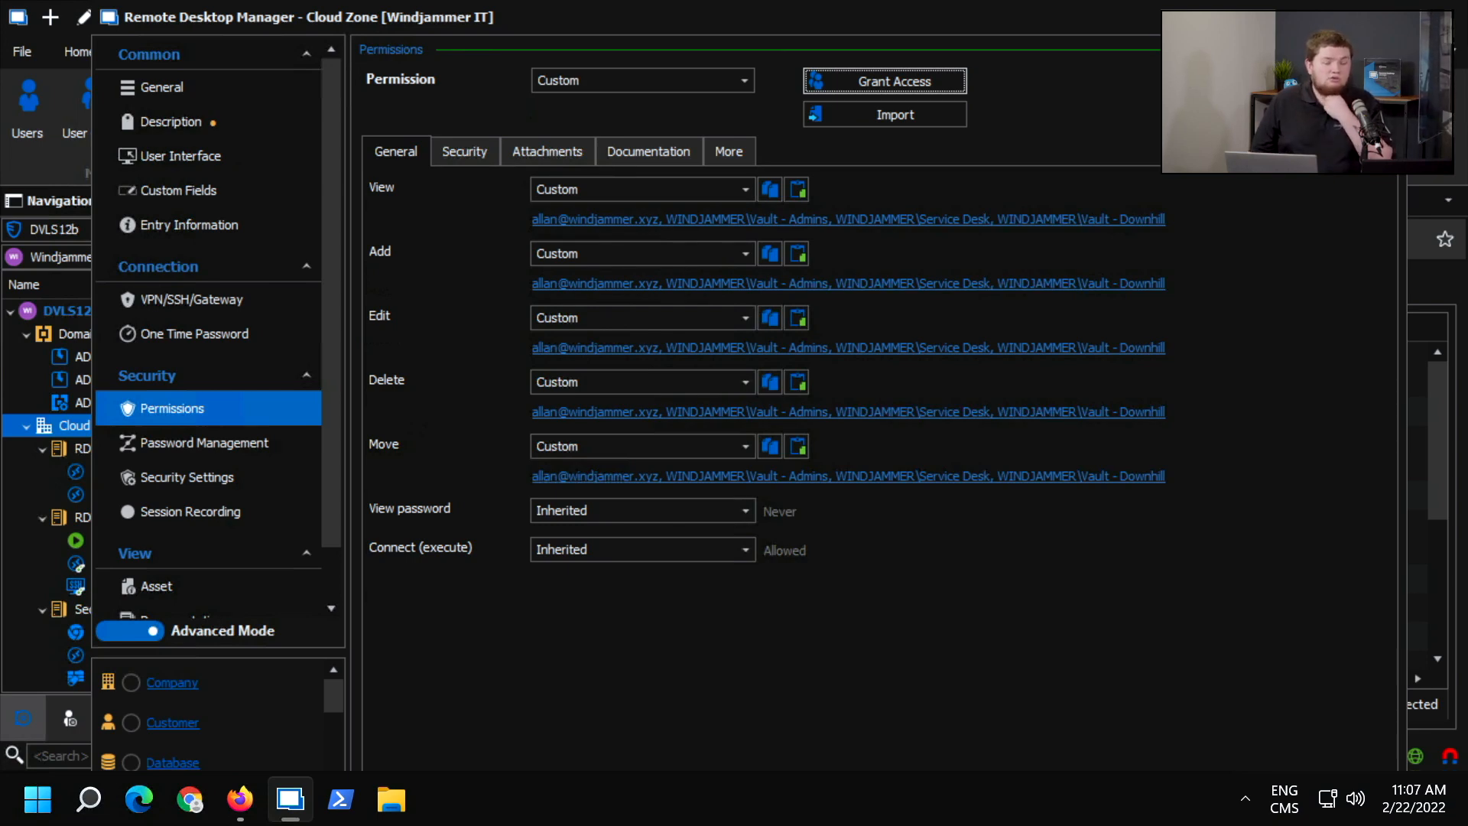
mouse_move(1413, 17)
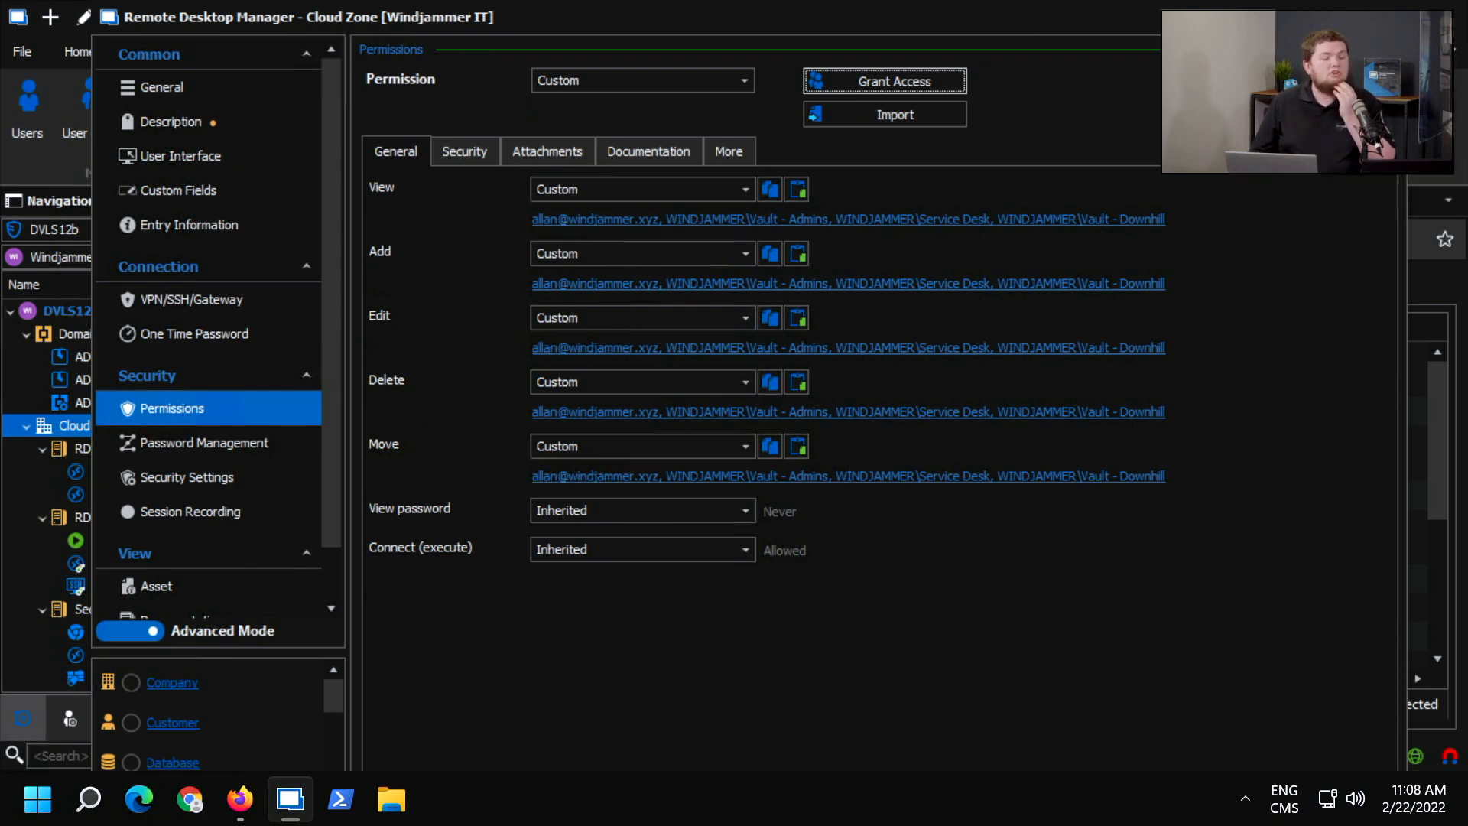
click(1397, 11)
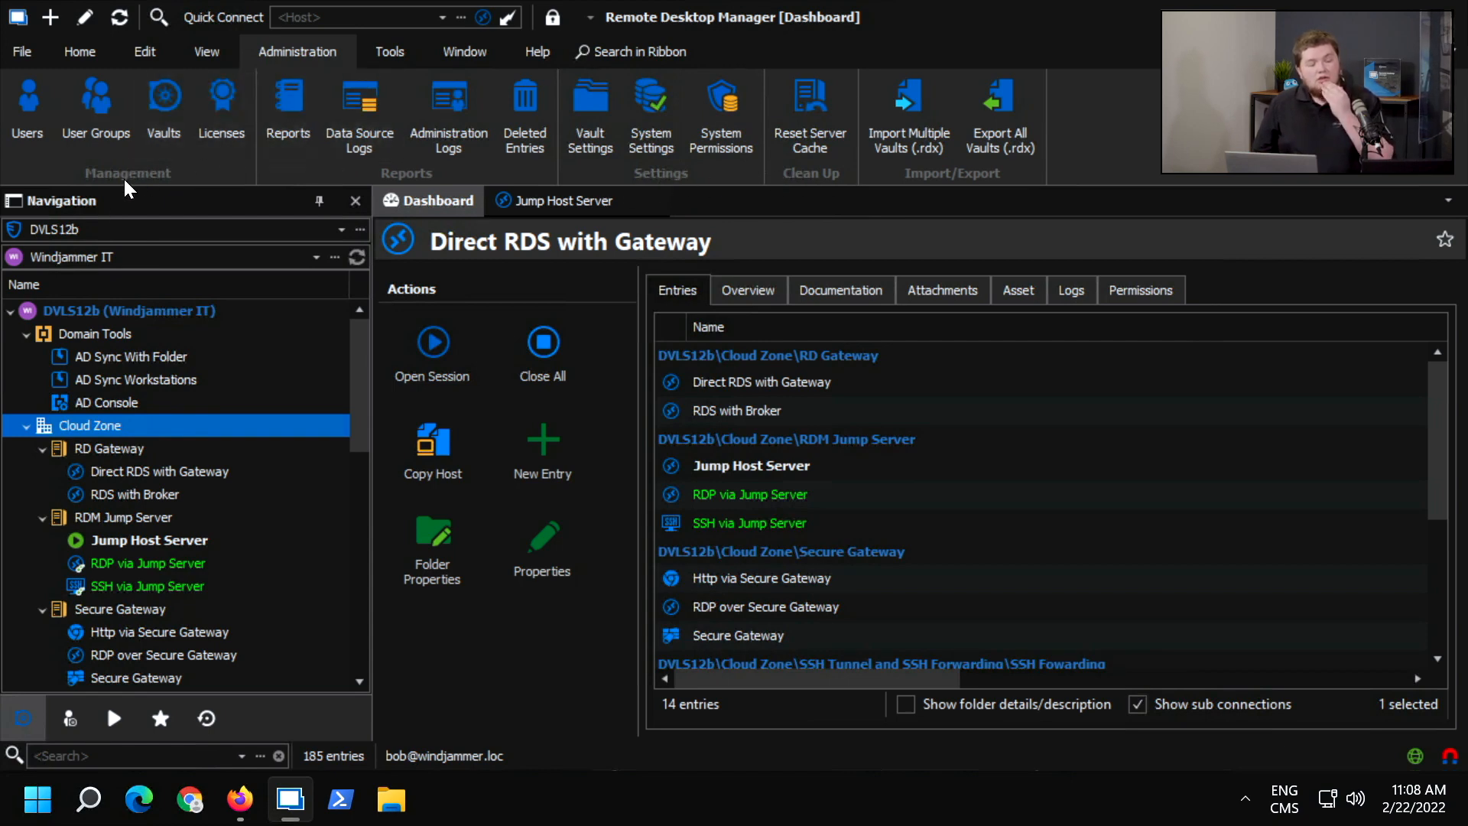
Switch to the DVLS12b data source of the other user, logging in with the account password in the browser and returning to Remote Desktop Manager.
click(108, 231)
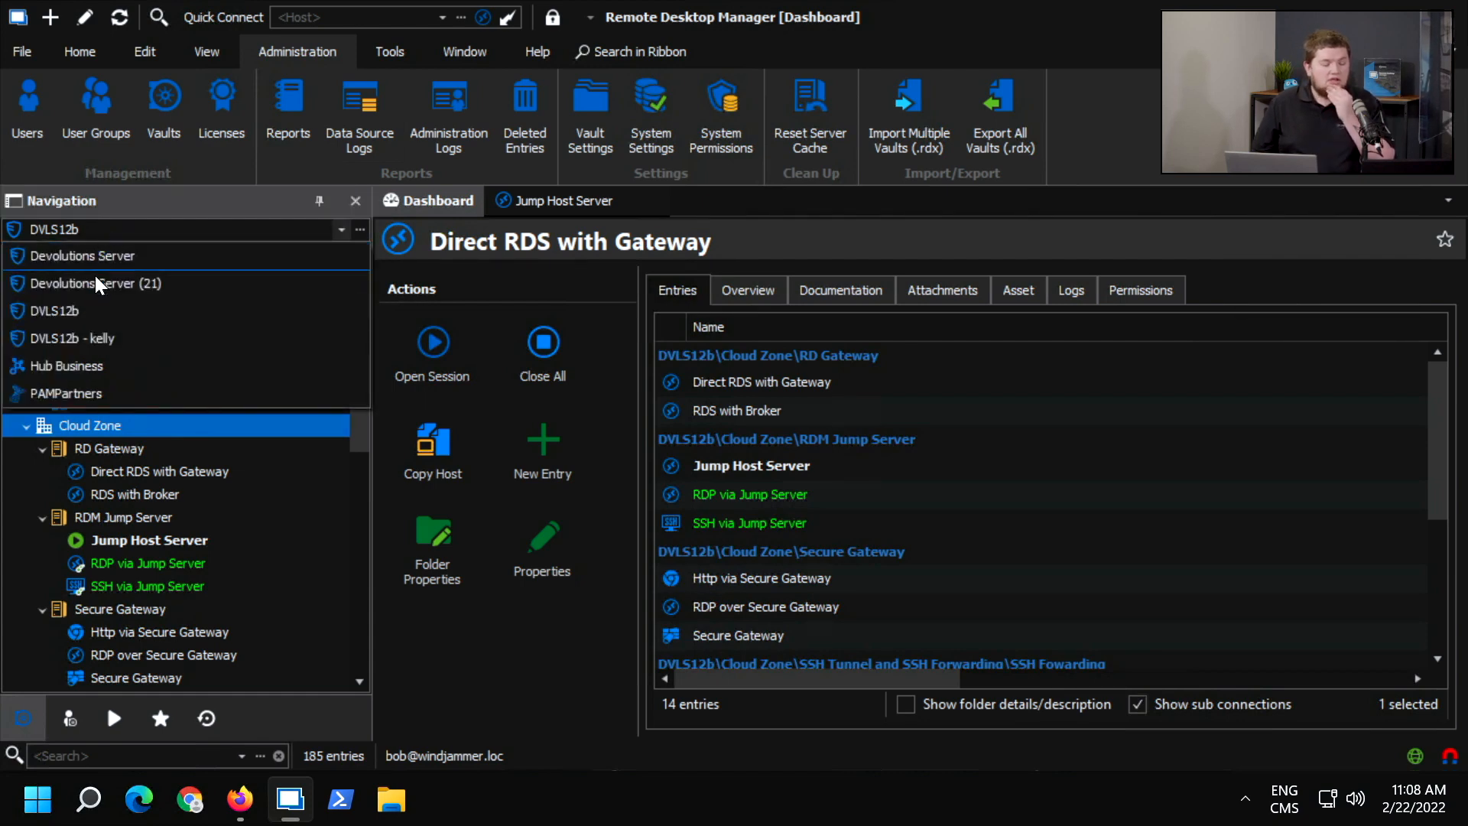
click(94, 338)
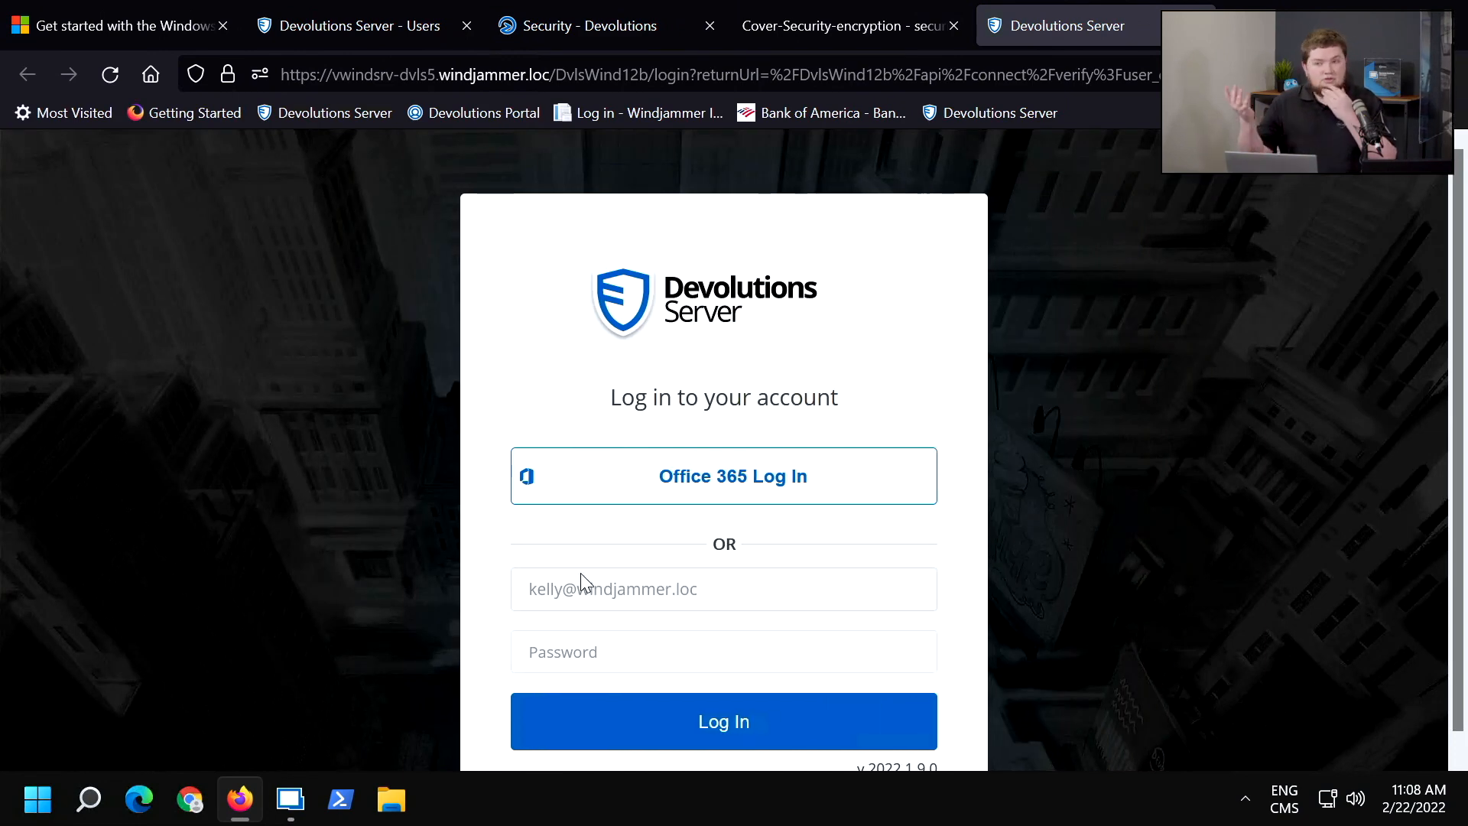
click(573, 648)
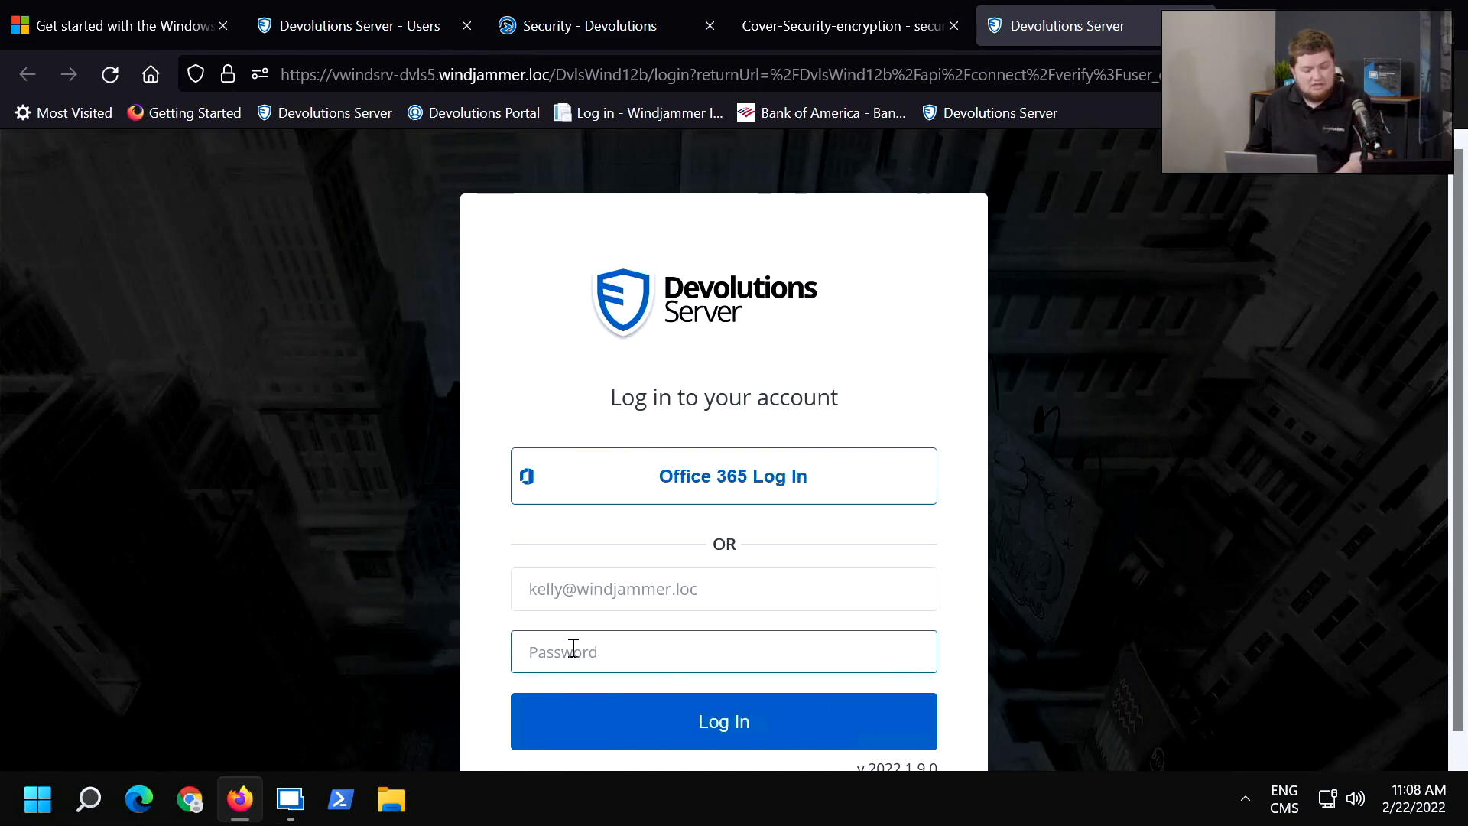
text(******)
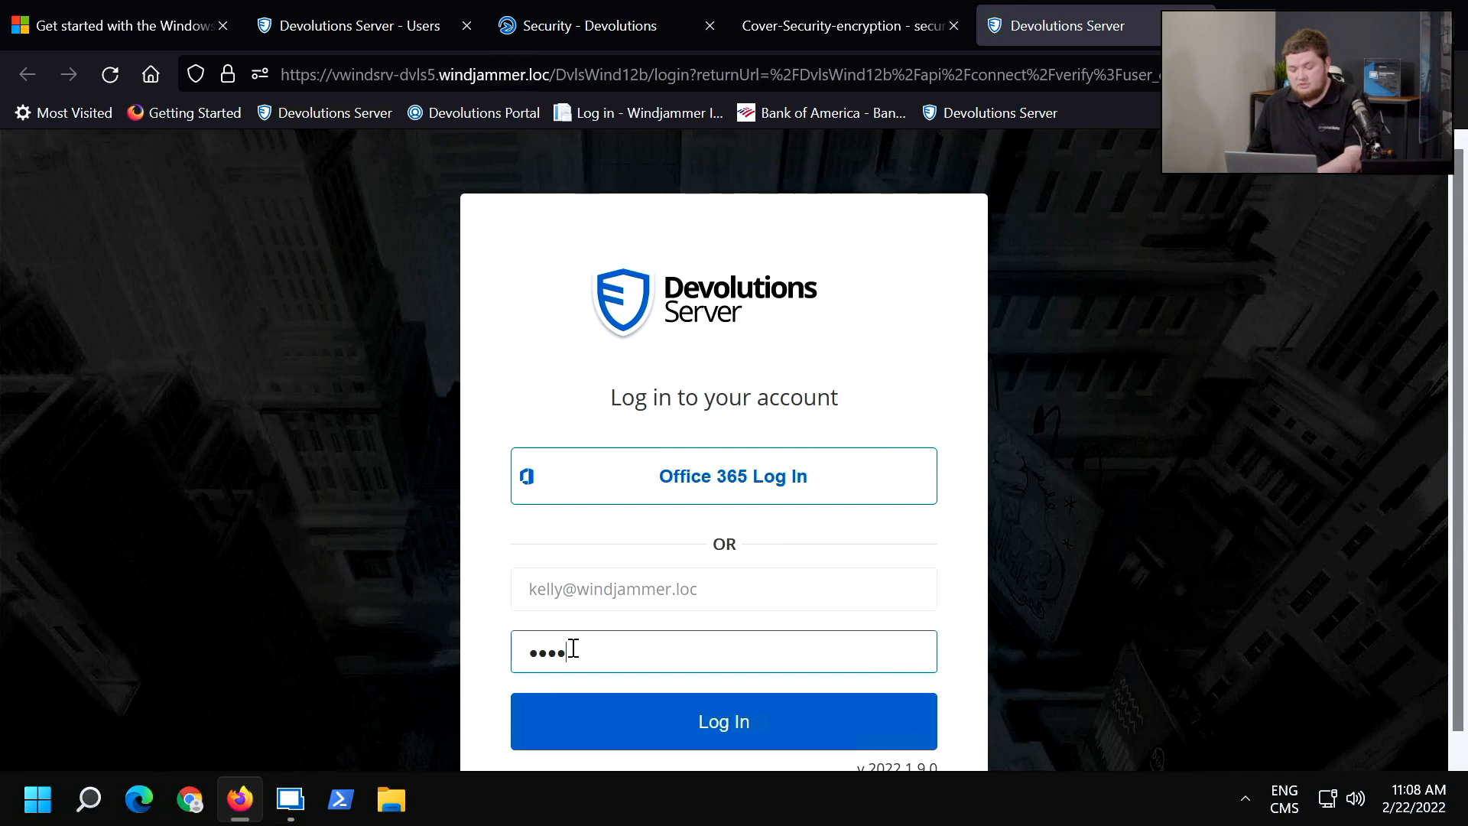
key(Return)
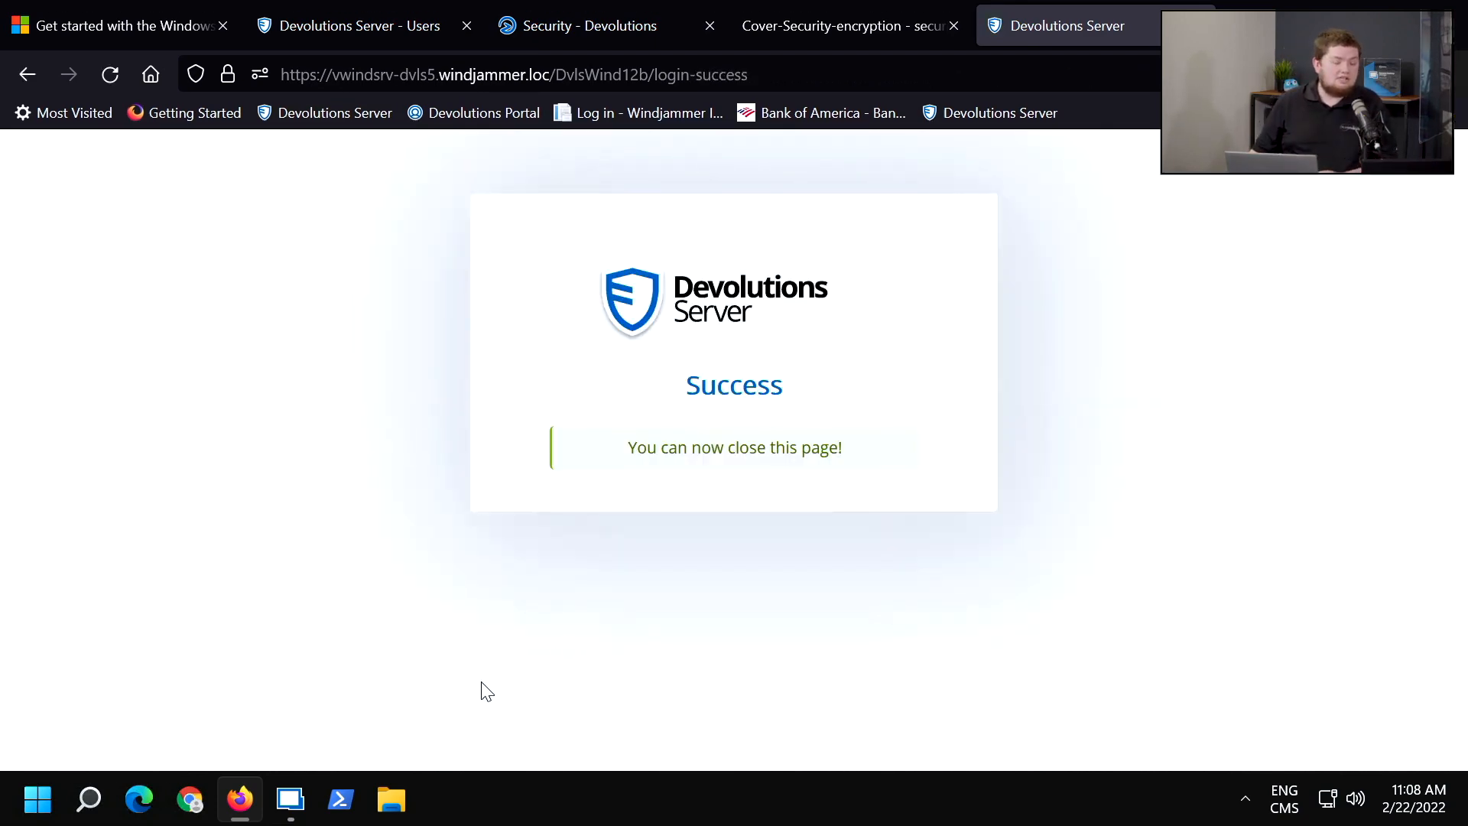
click(291, 815)
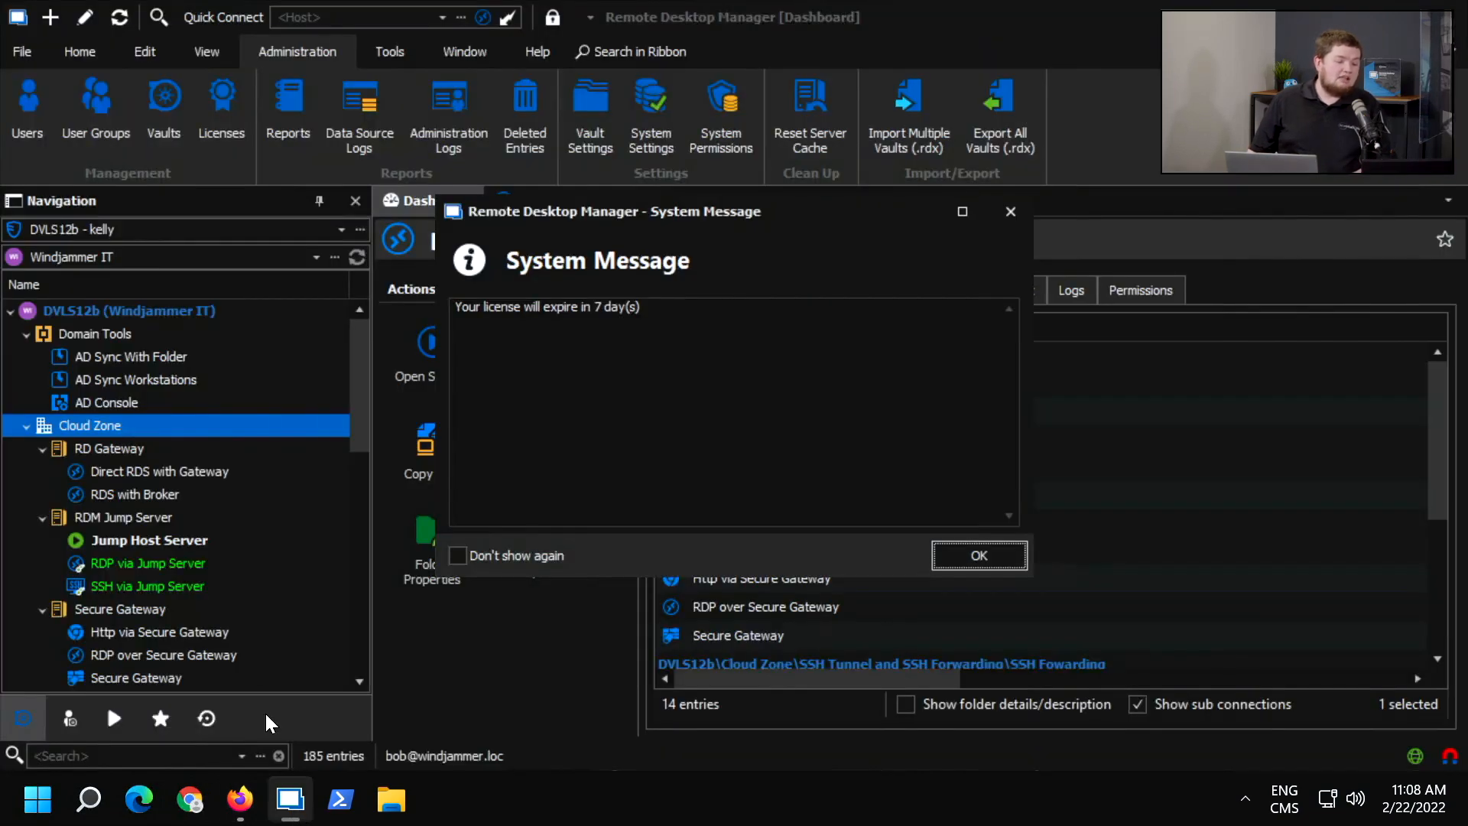
click(986, 556)
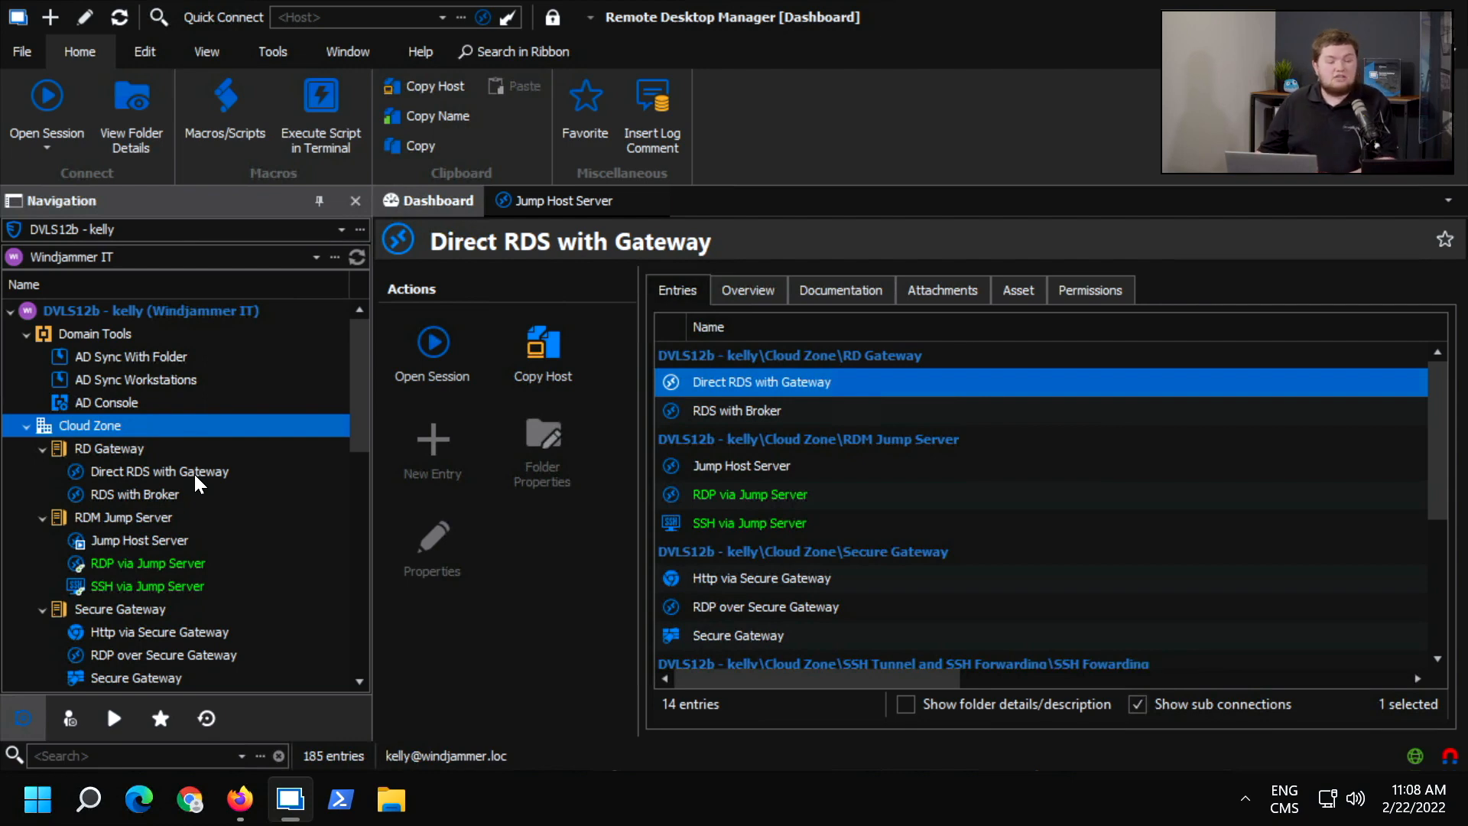
Close the existing Jump Host Server tab, open a new Jump Host Server session and submit the 10-minute credential check-out without a reason.
click(653, 201)
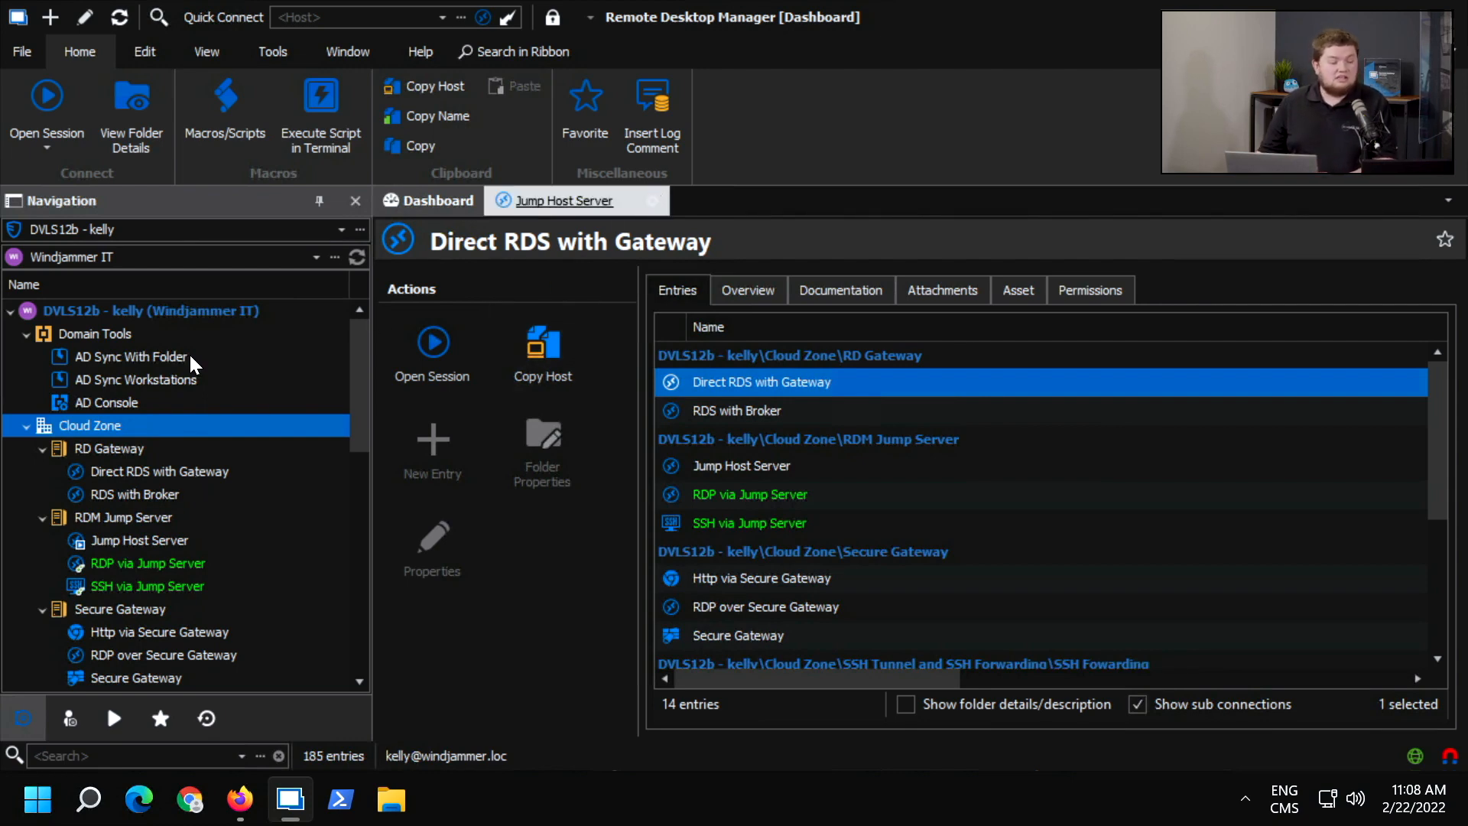
scroll(135, 604, down, 1)
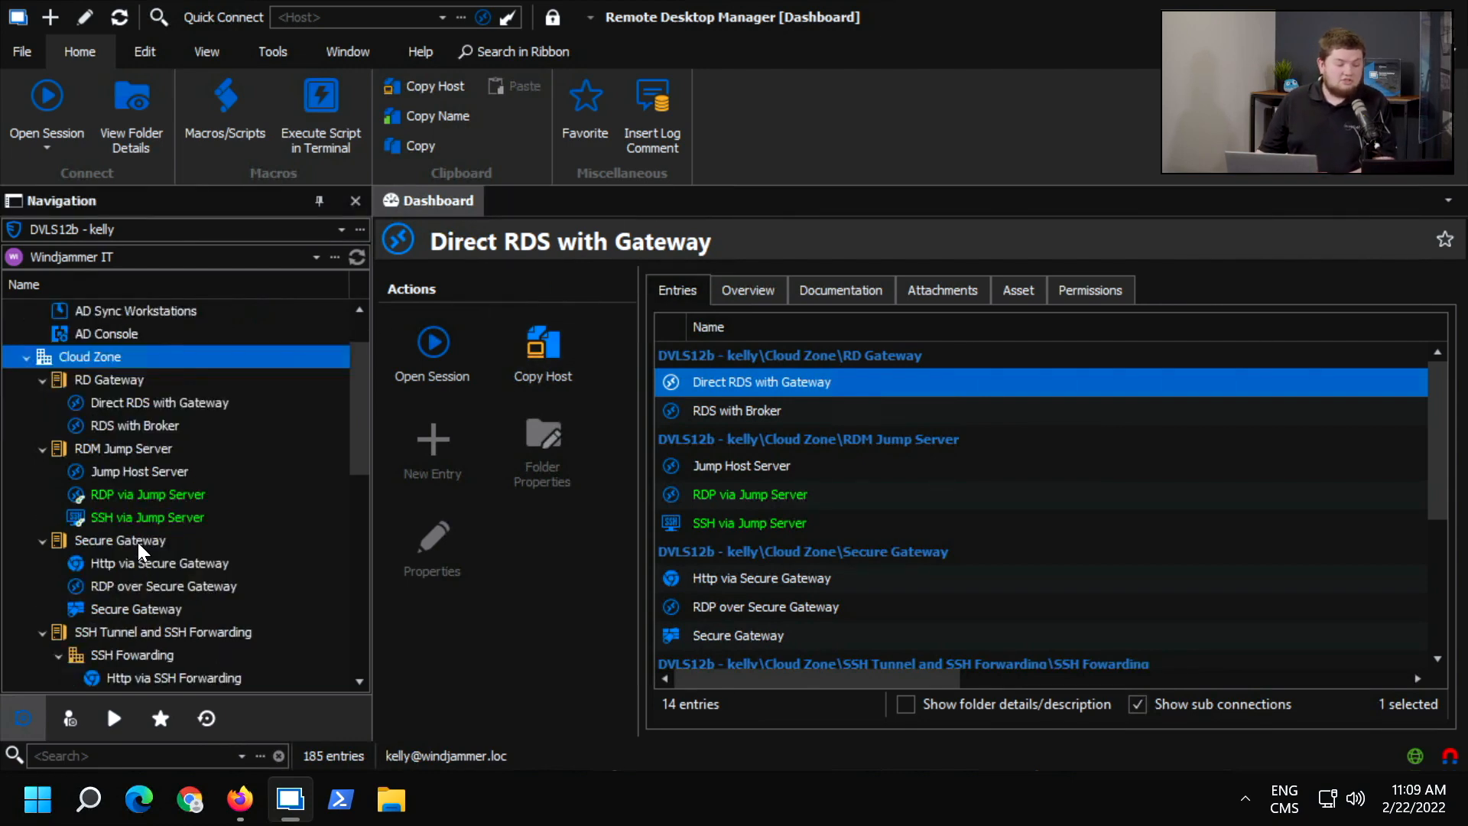
click(141, 471)
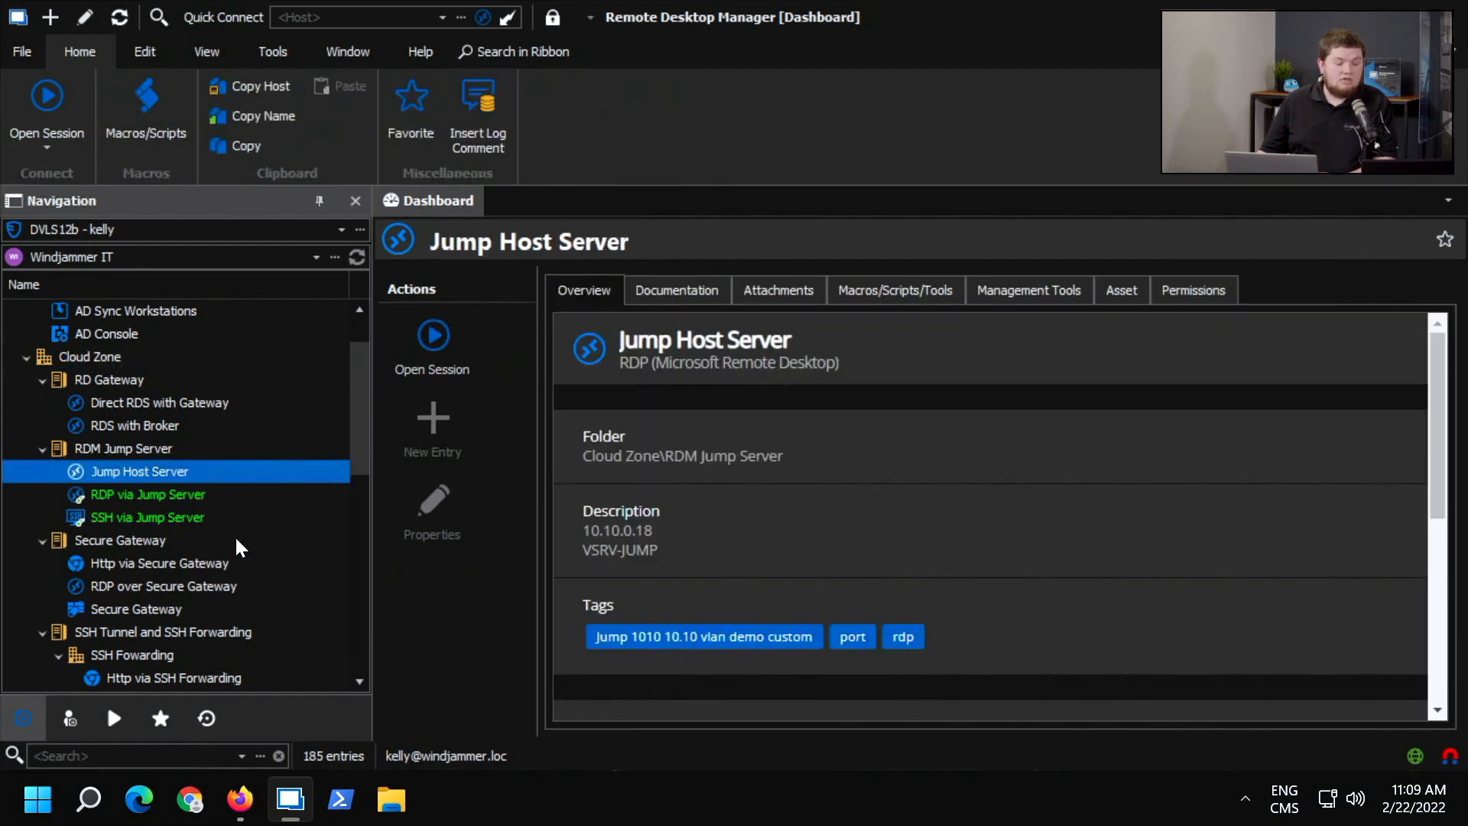
click(446, 373)
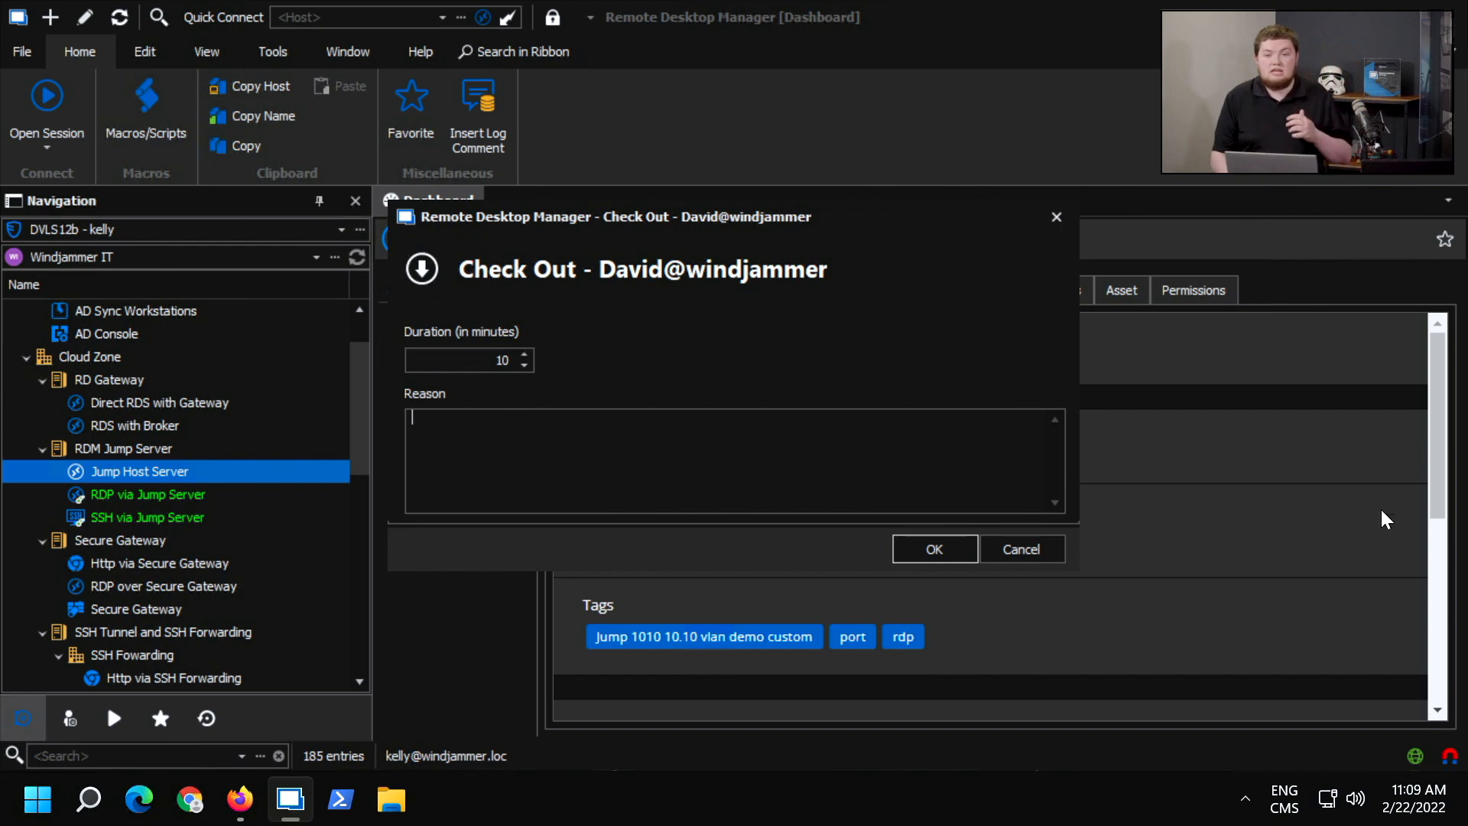
click(924, 556)
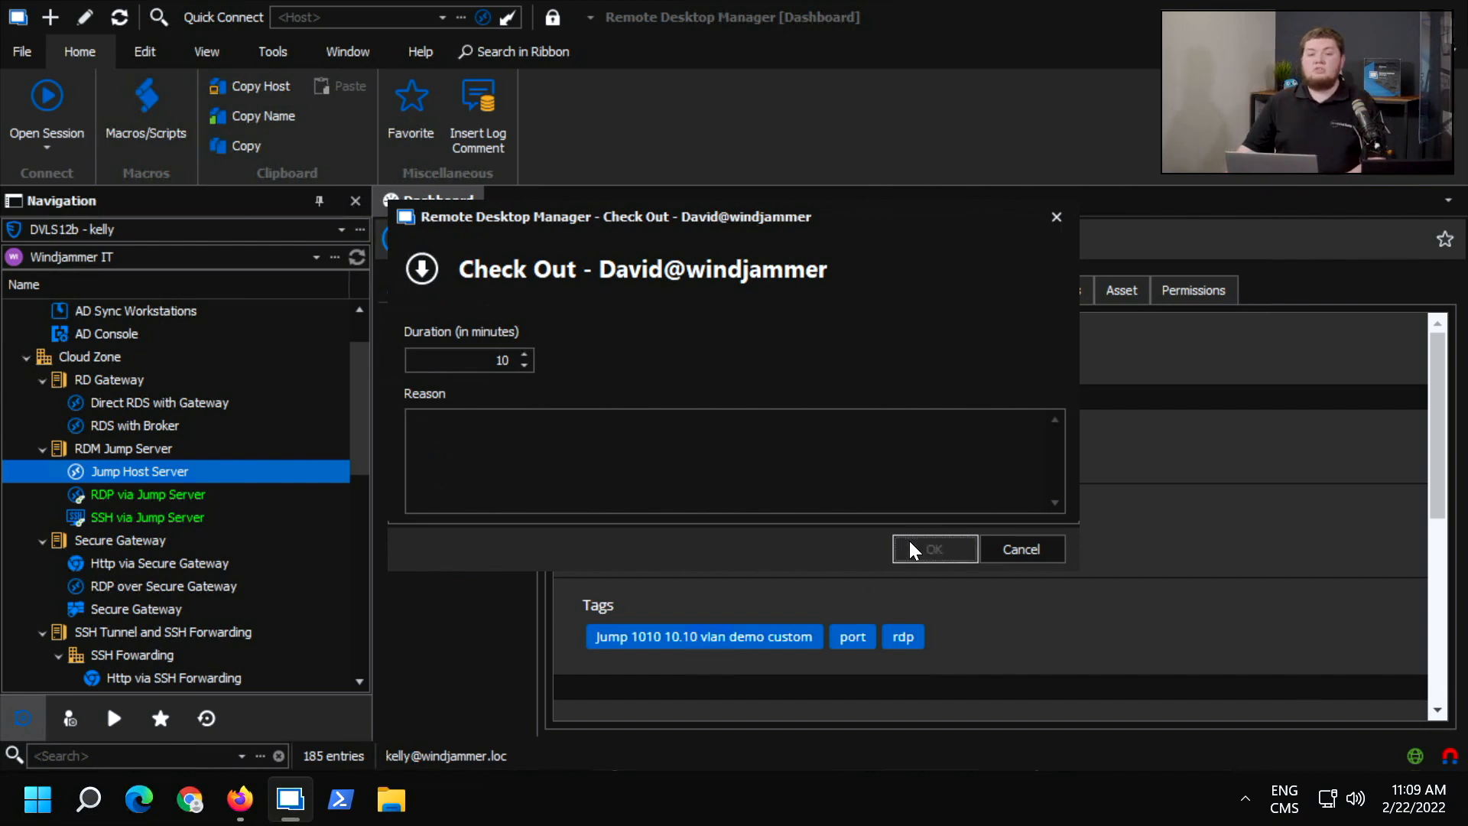